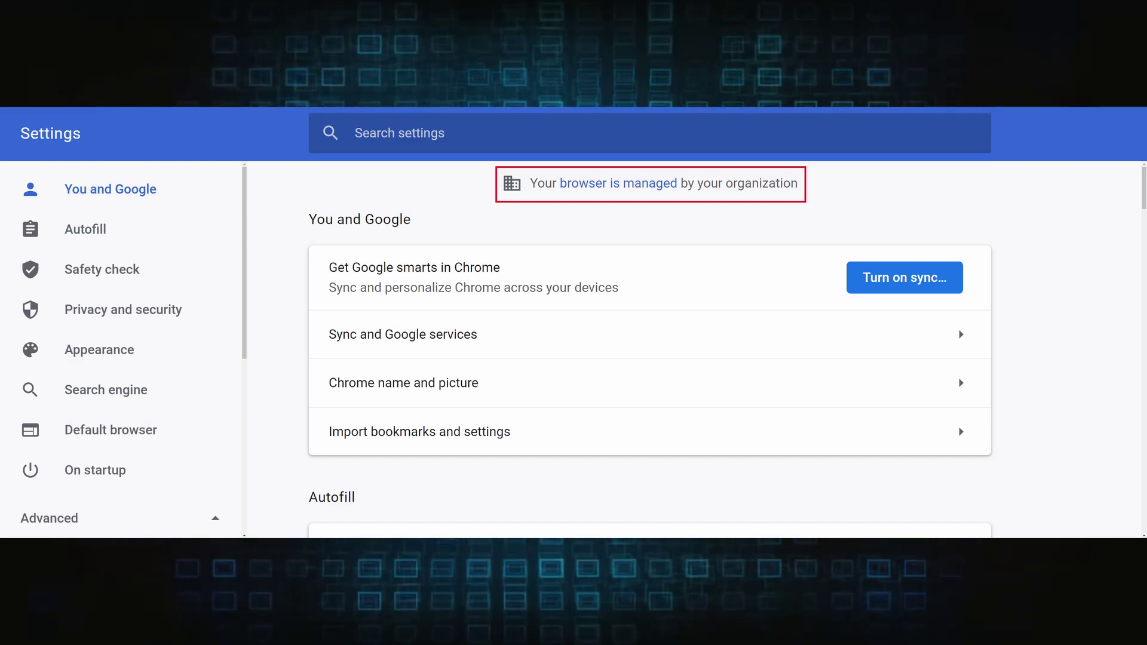
Search the taskbar for 'apps & features' so the Apps & features settings page shows as best match
key("d")
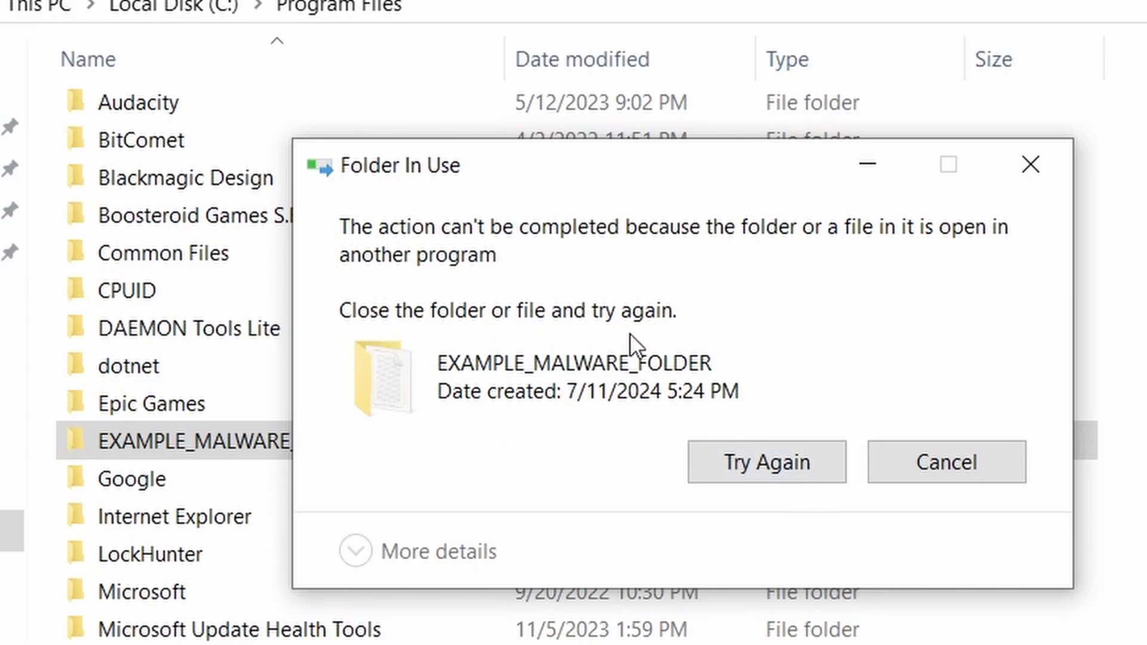
left_click(754, 468)
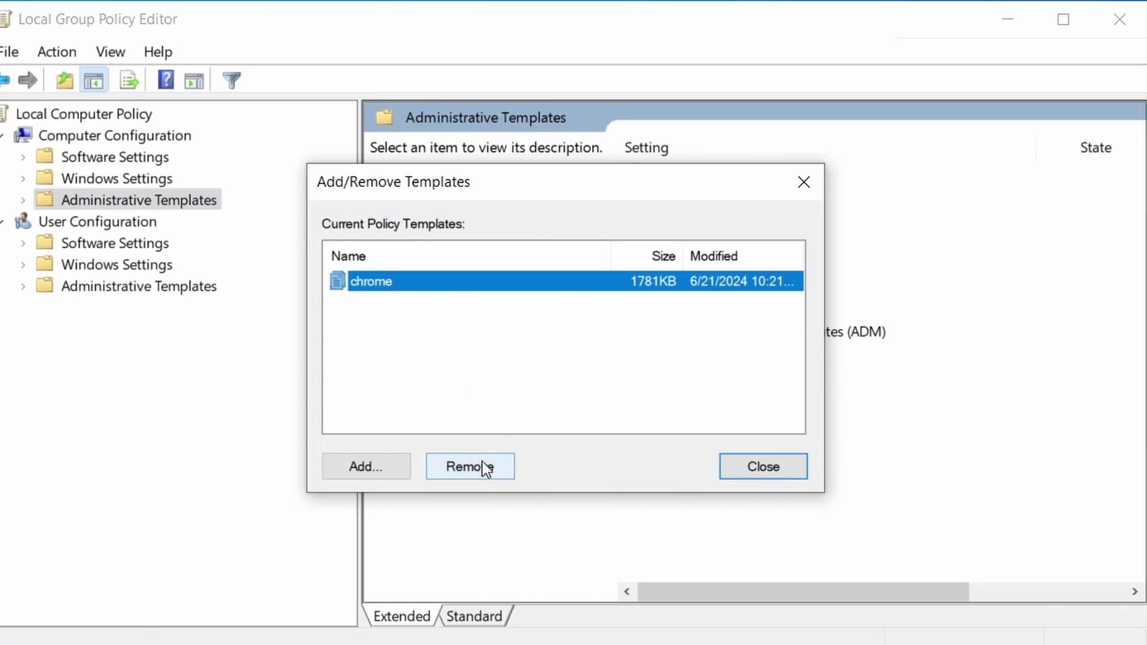
left_click(485, 470)
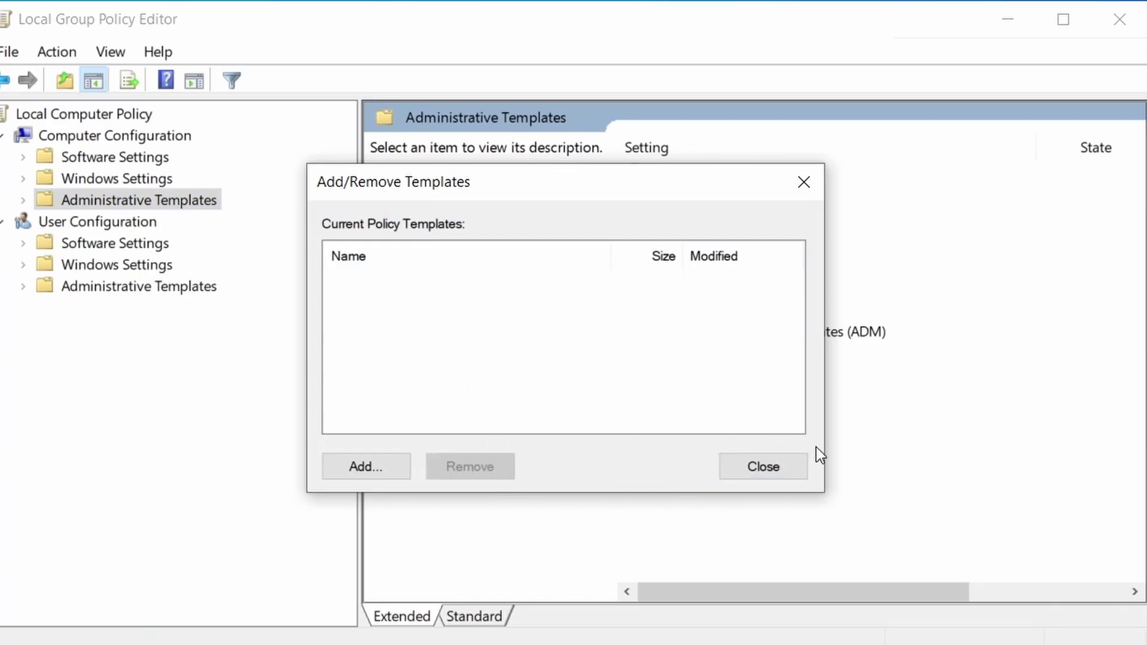
left_click(772, 466)
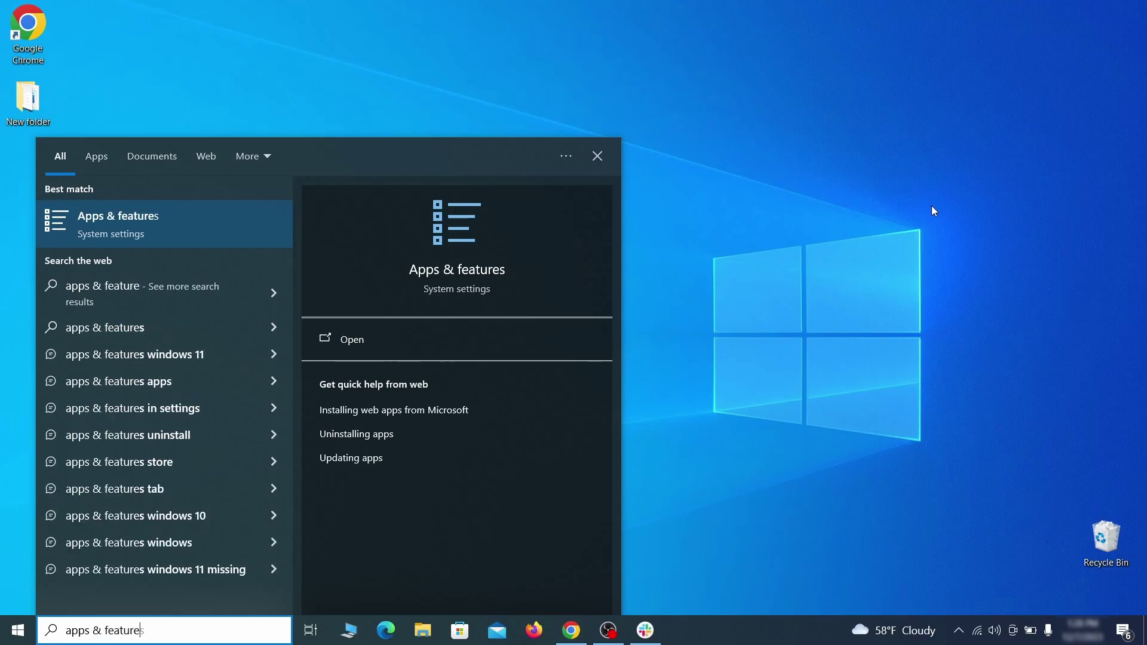
Show the Apps & features list sorted by install date
key("Return")
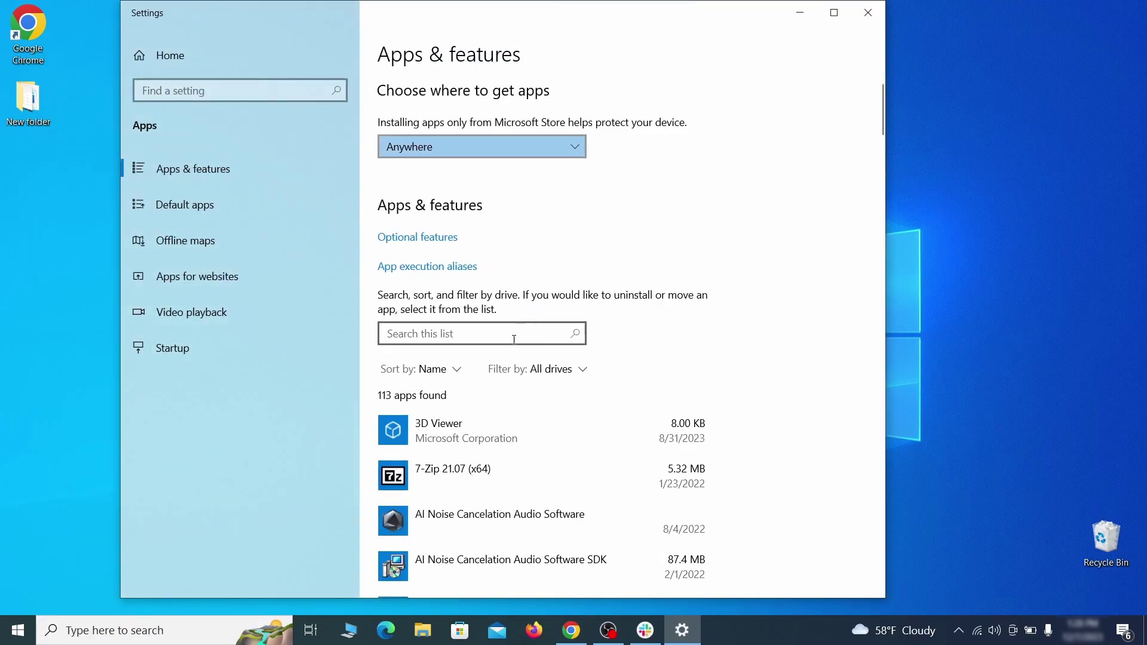
left_click(433, 369)
left_click(441, 448)
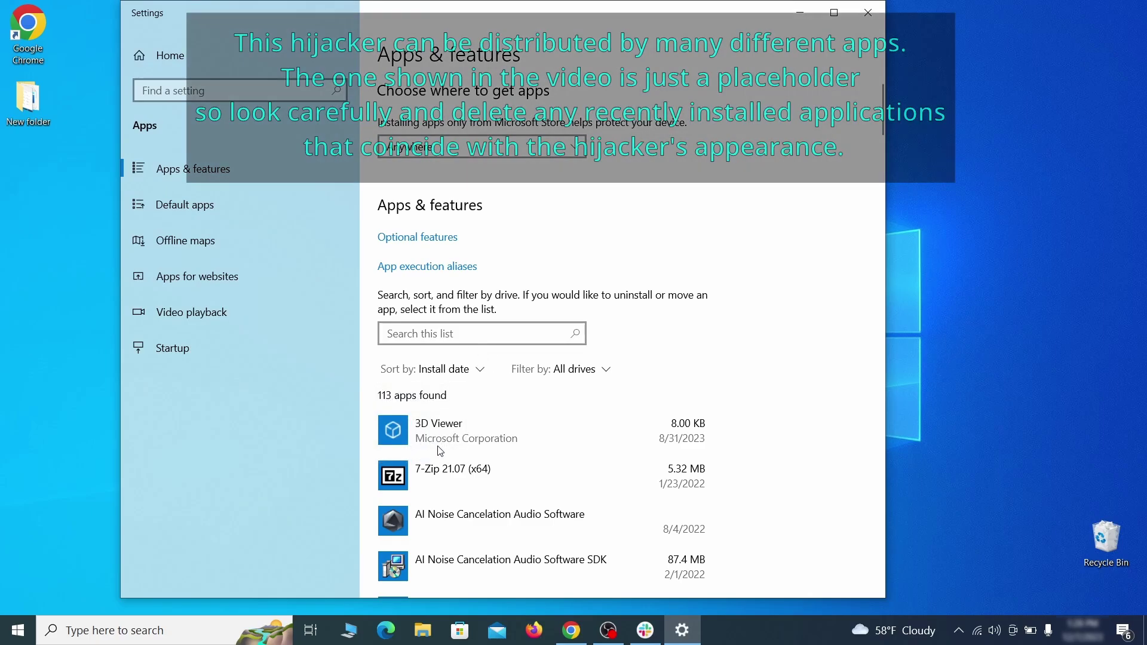
scroll(615, 400, "down", 1)
Uninstall Example Malware App and finish the uninstaller, leaving 112 apps
left_click(585, 428)
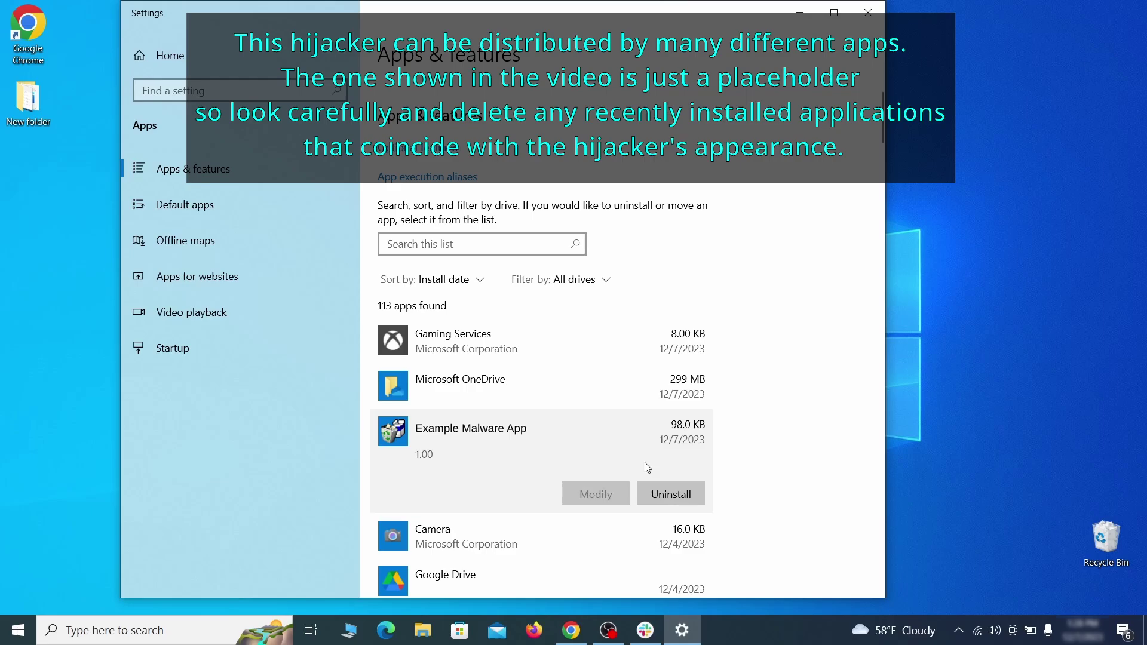
left_click(684, 492)
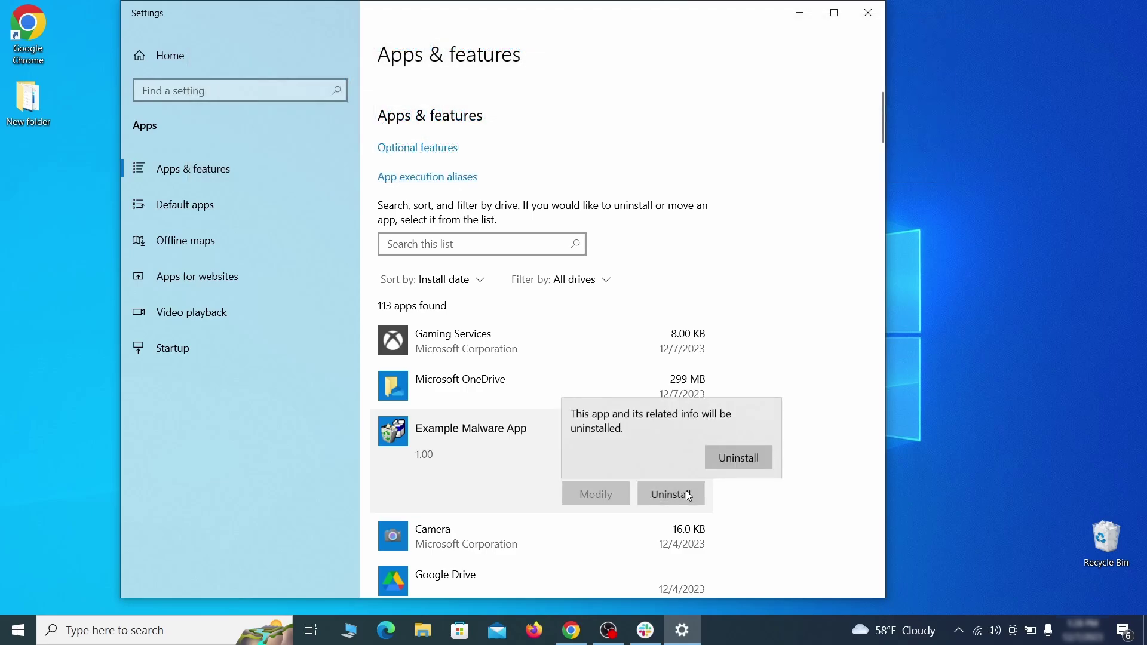
left_click(745, 458)
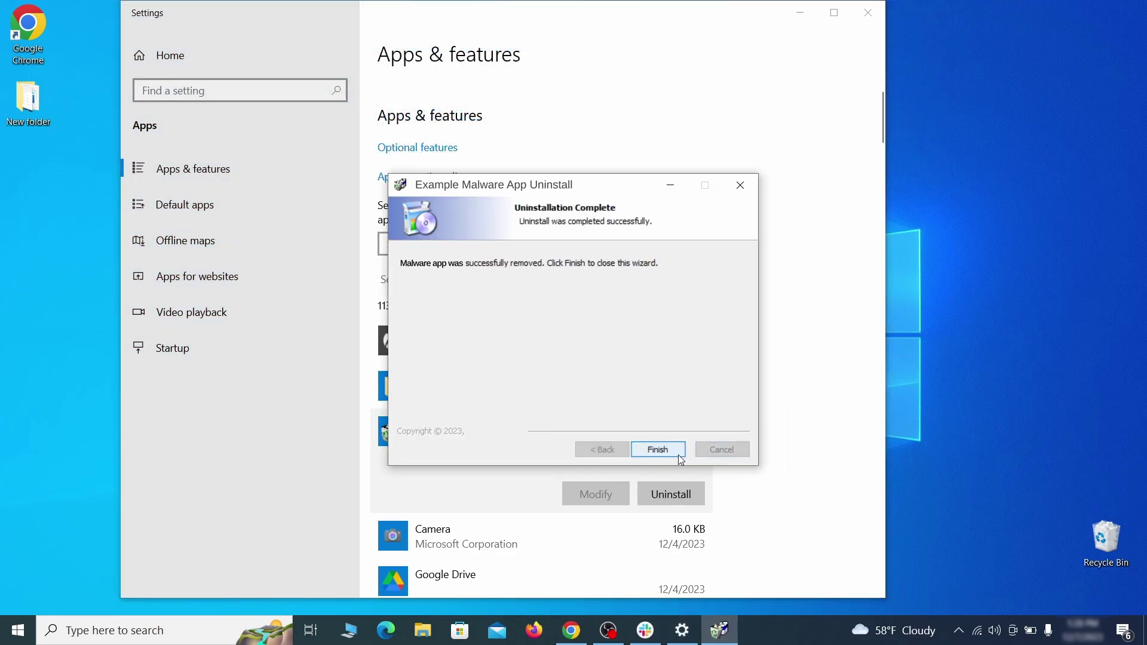
left_click(658, 450)
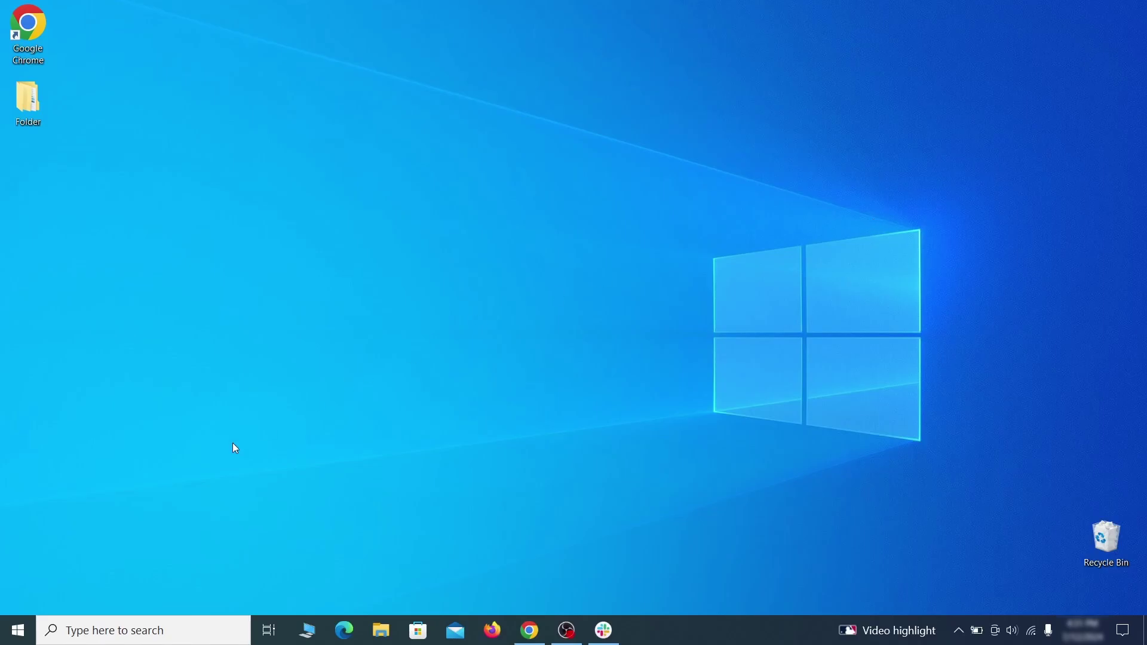
In File Explorer Options View settings, enable Show hidden files, folders, and drives and apply it
left_click(18, 631)
type("fo")
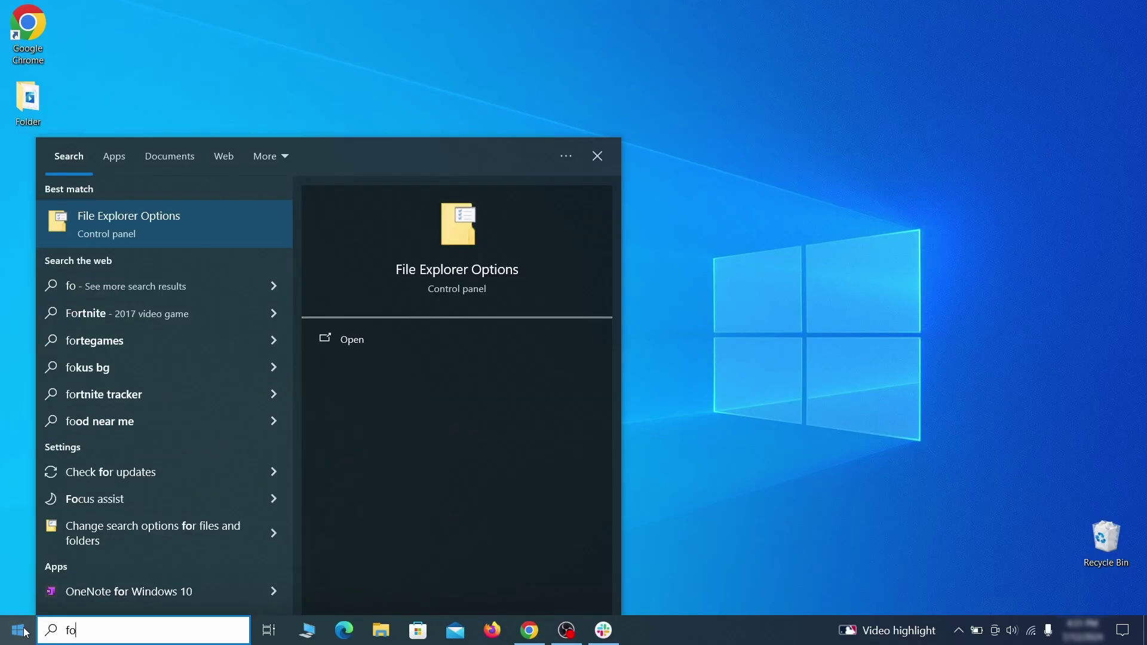
type("lder options")
key("Return")
left_click(224, 146)
left_click(215, 341)
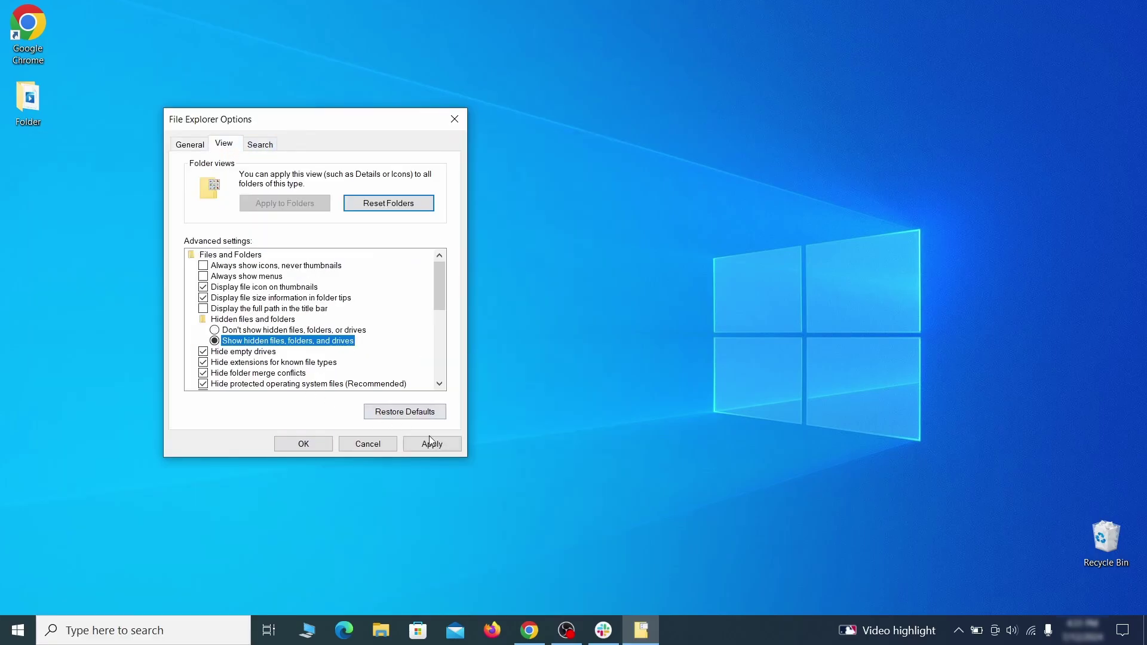
left_click(303, 444)
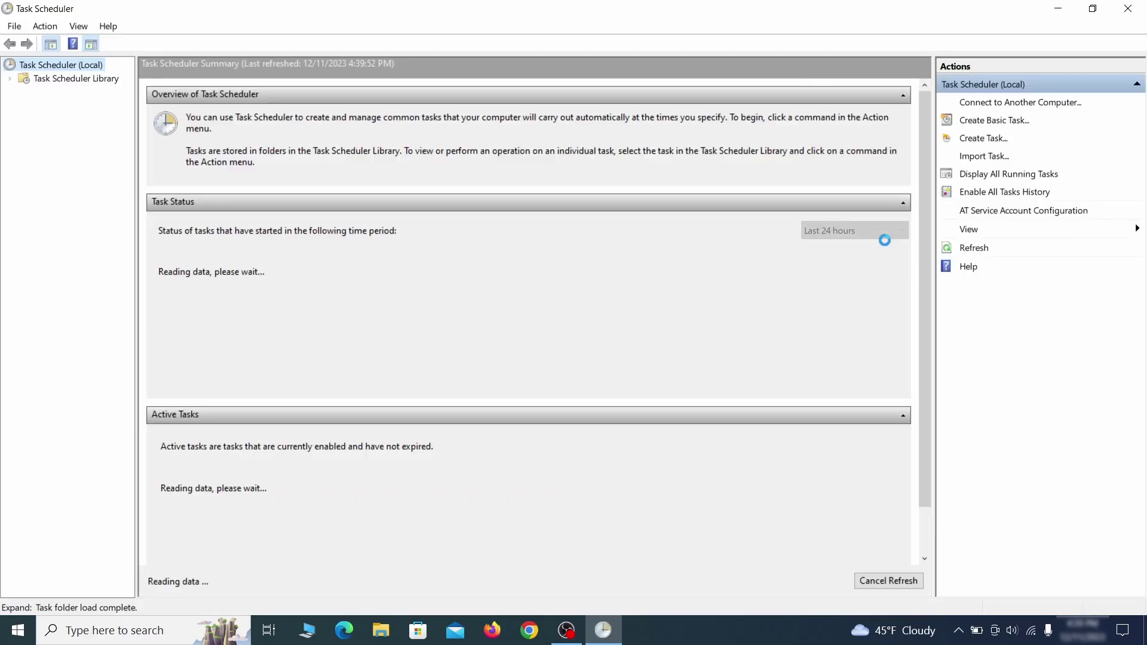
Inspect the Example Malware App task's Triggers and Actions, then delete the task from the library
left_click(103, 79)
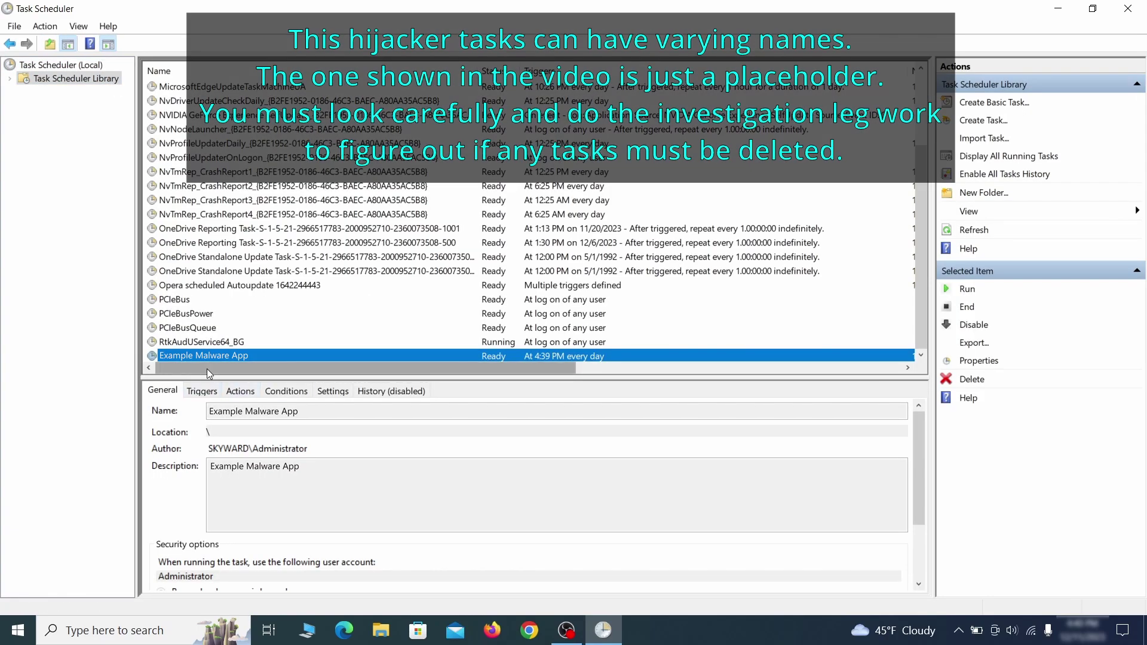
right_click(329, 356)
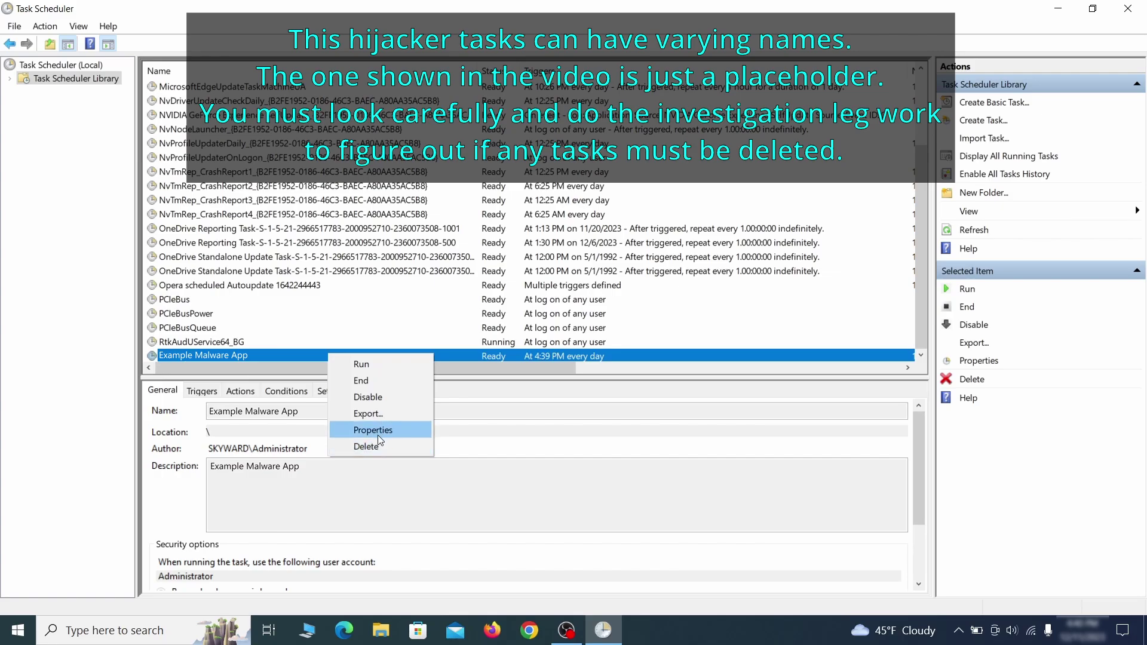
left_click(378, 438)
left_click(132, 97)
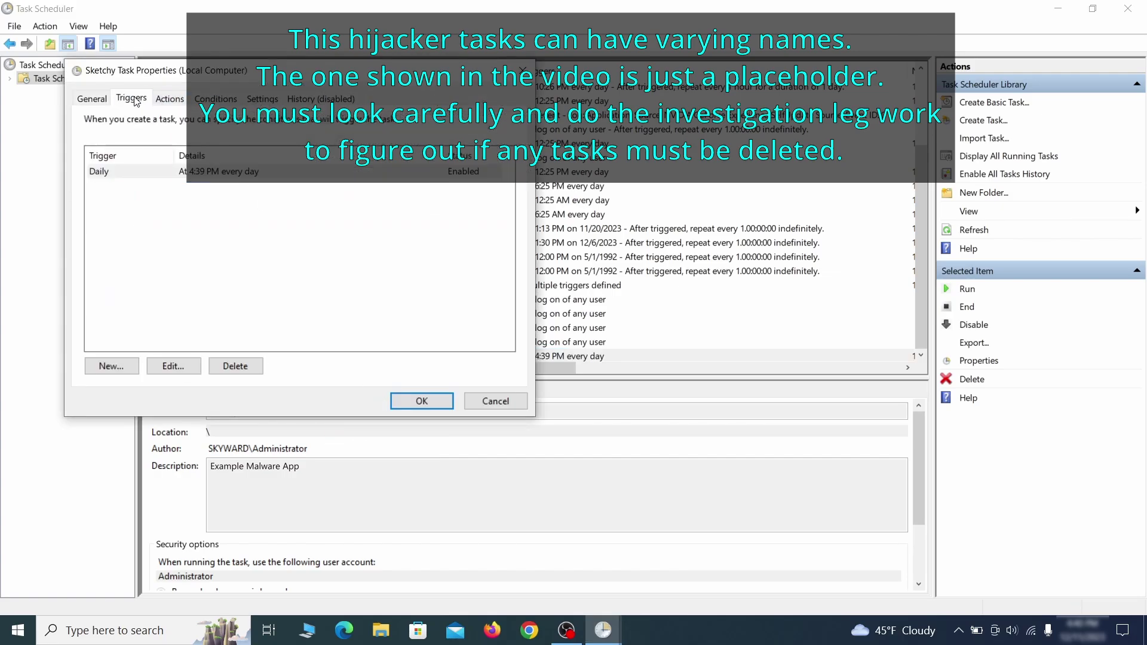
left_click(170, 99)
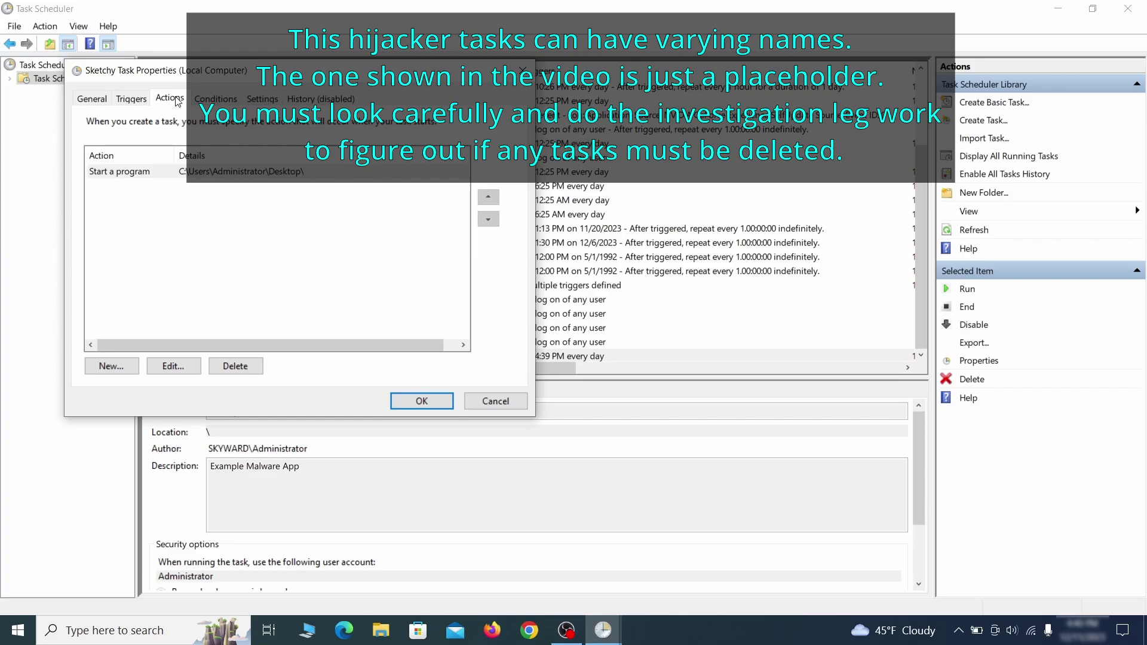
right_click(368, 355)
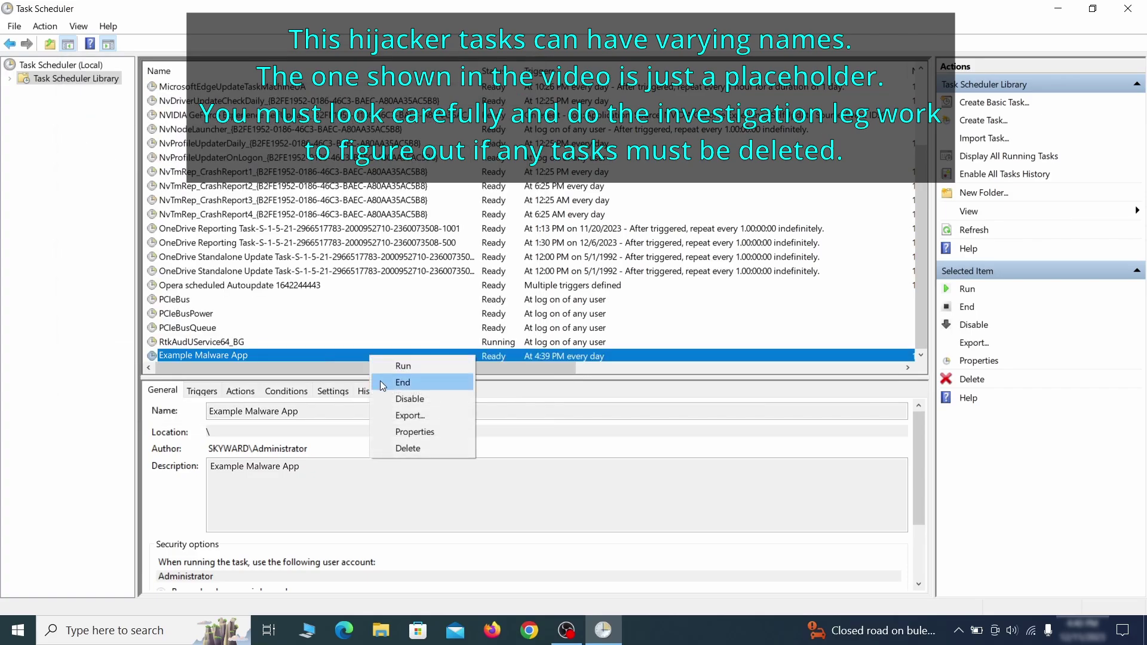
left_click(408, 447)
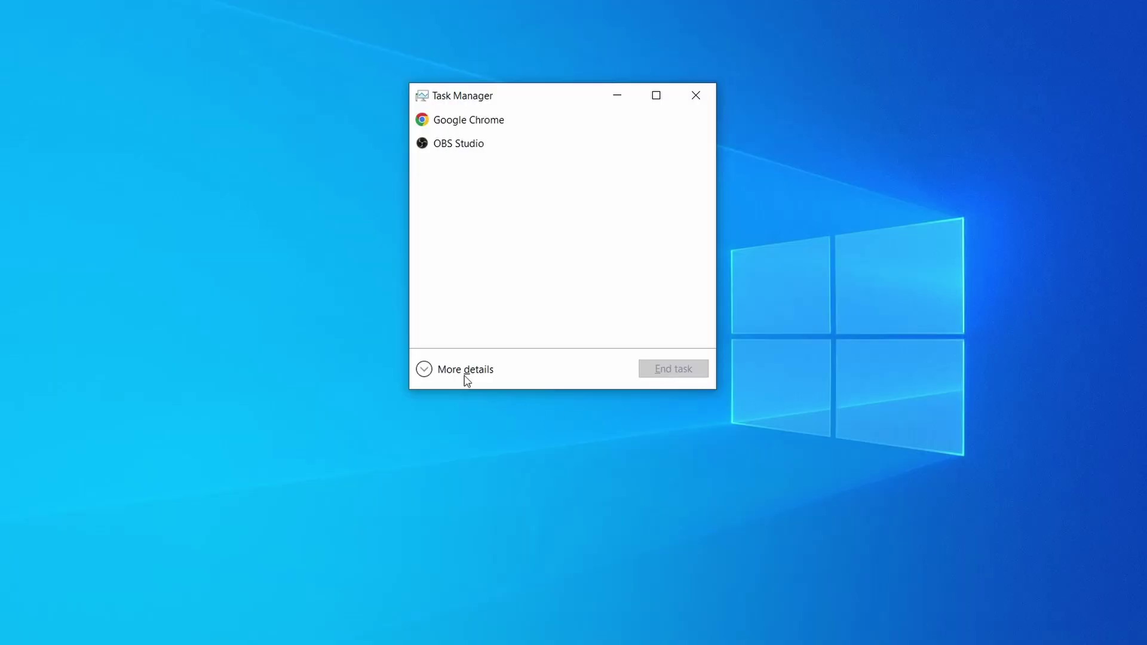
Sort processes by memory, locate Example Malware Process's folder and delete its three files
left_click(424, 371)
left_click(564, 134)
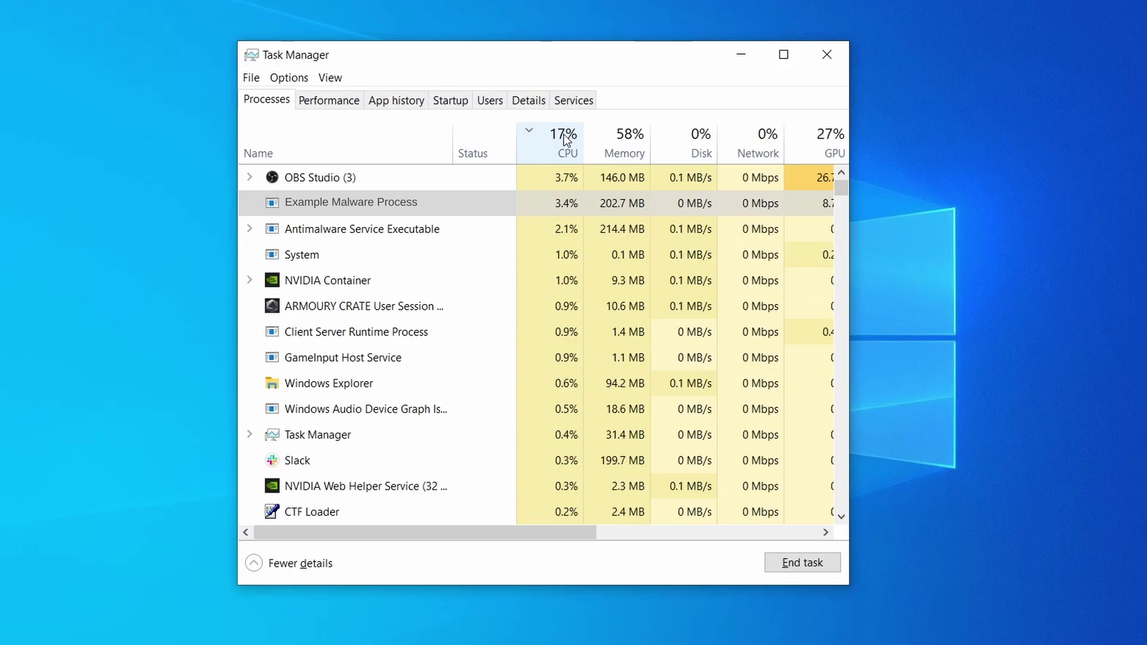
left_click(623, 139)
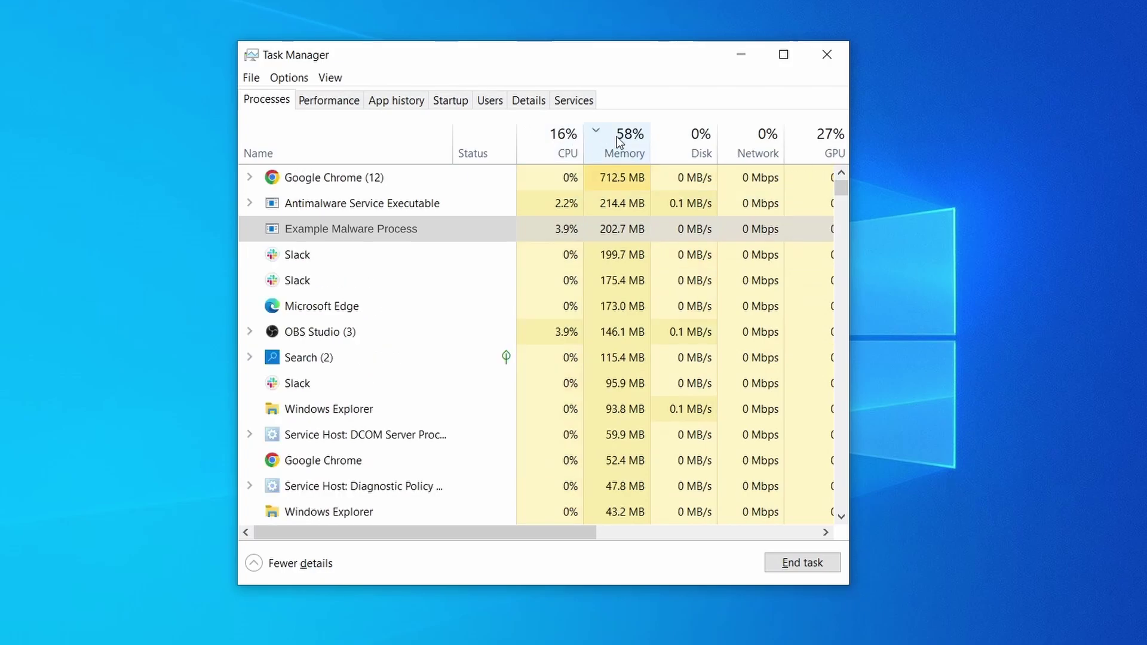
right_click(548, 229)
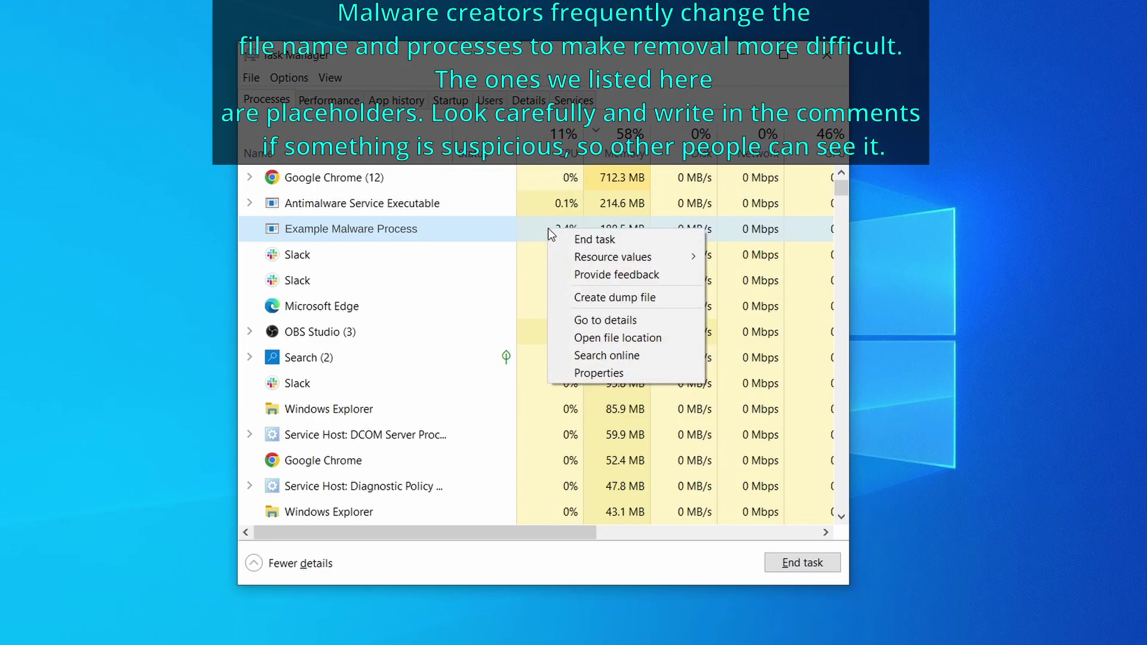
left_click(620, 340)
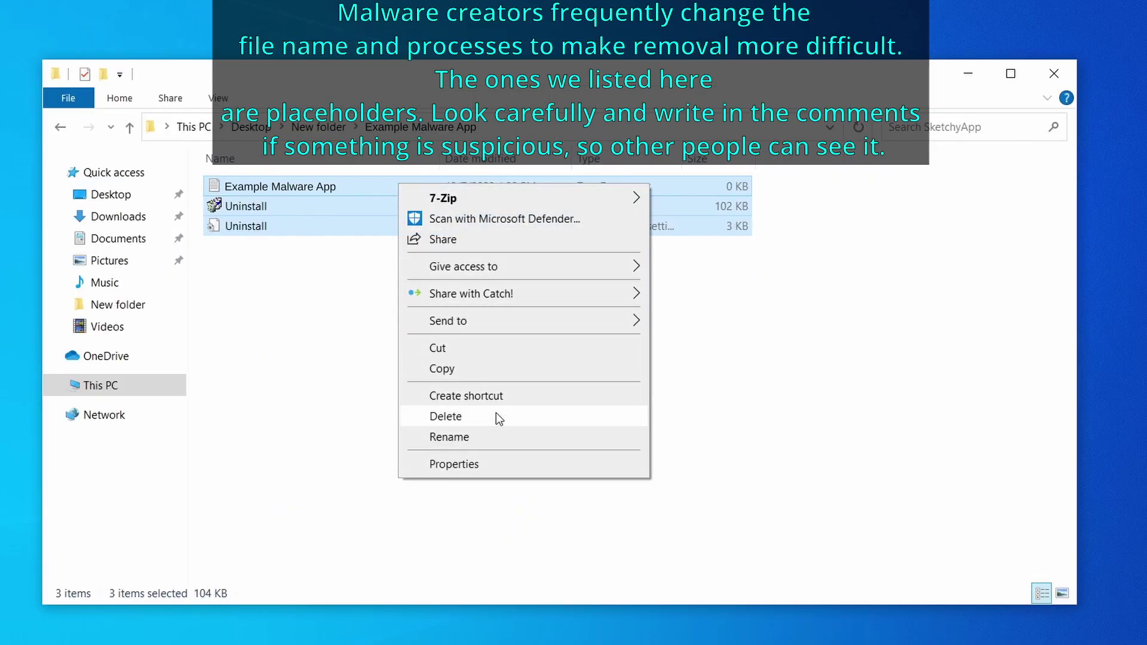
left_click(496, 413)
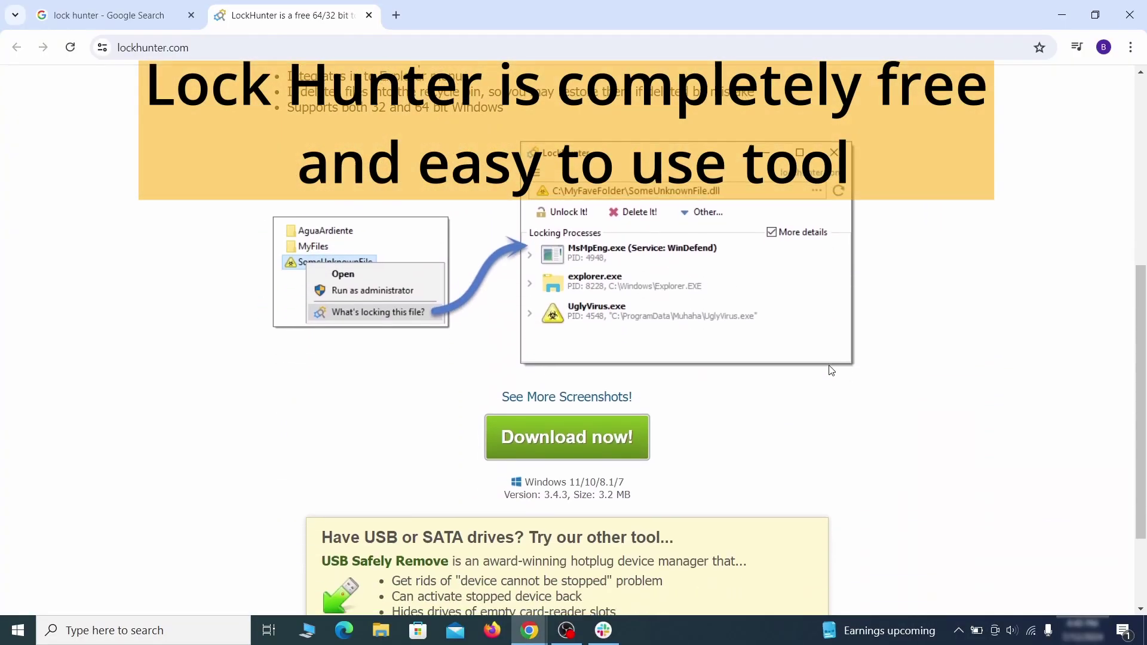
scroll(829, 371, "down", 1)
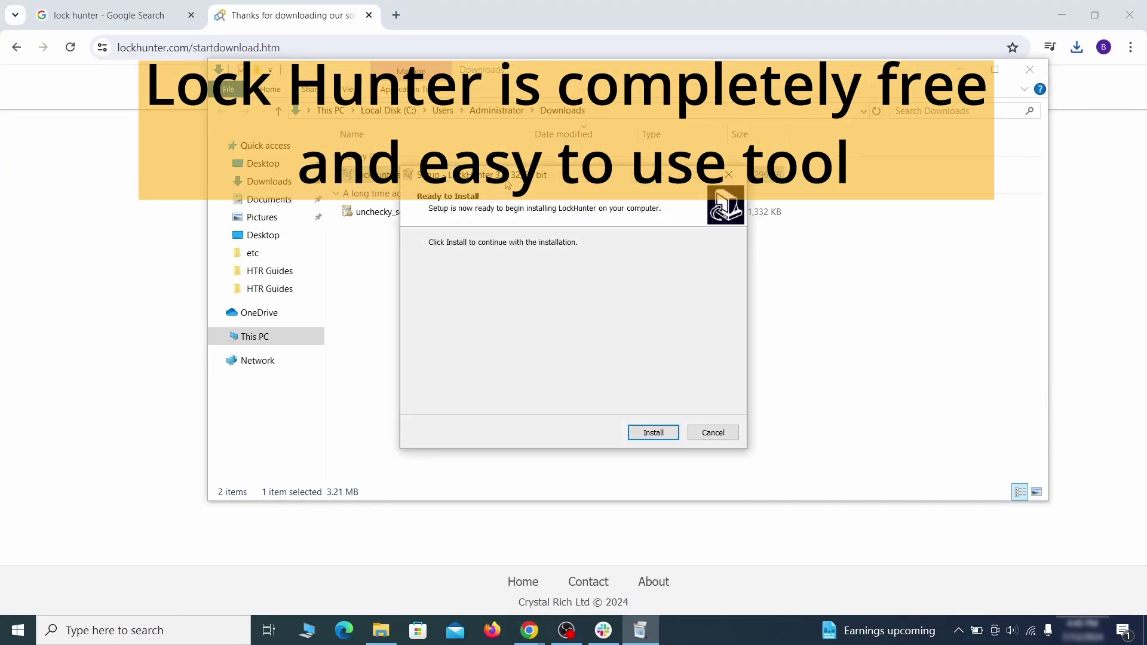
Install LockHunter and use it to unlock and delete EXAMPLE_MALWARE_FOLDER from Program Files
left_click(651, 432)
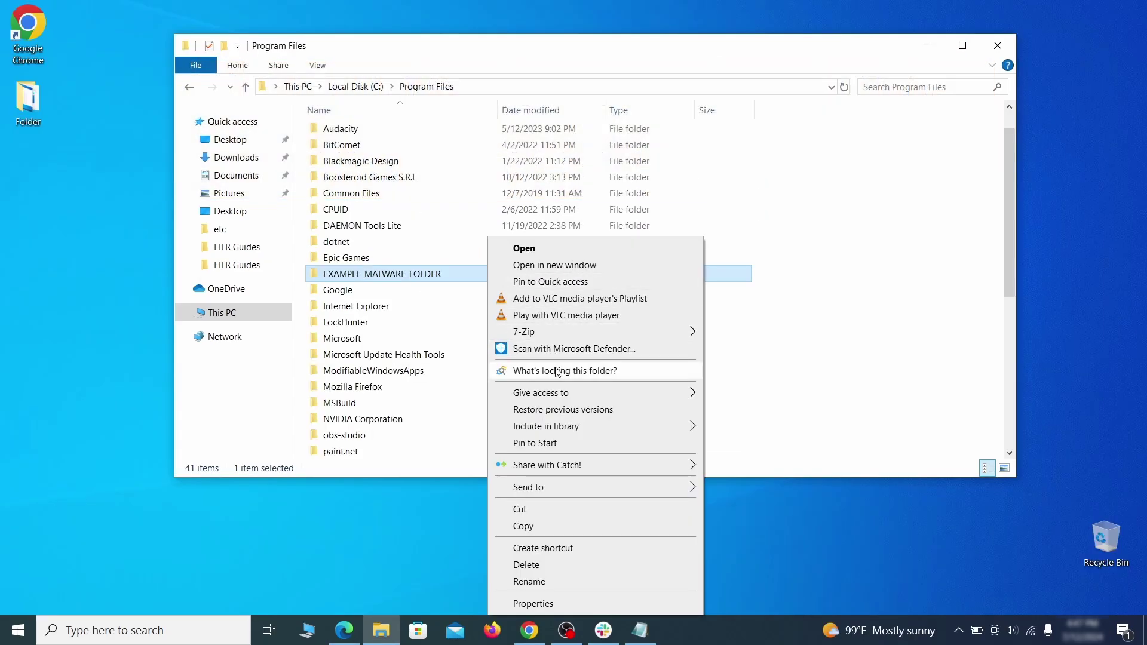
left_click(556, 373)
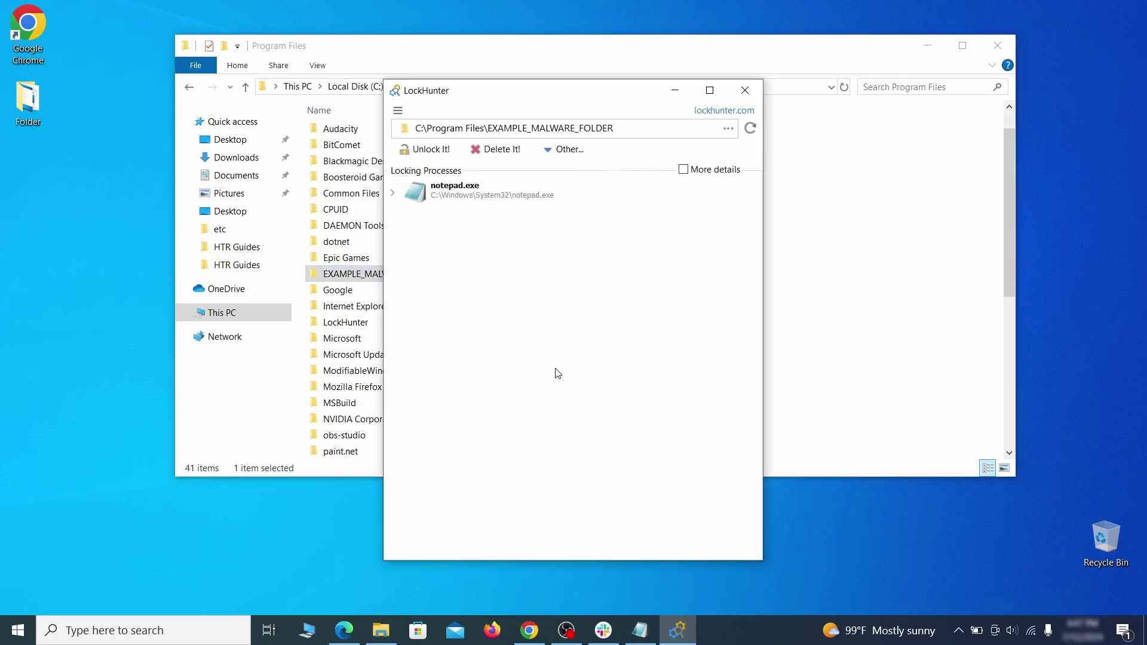
left_click(510, 150)
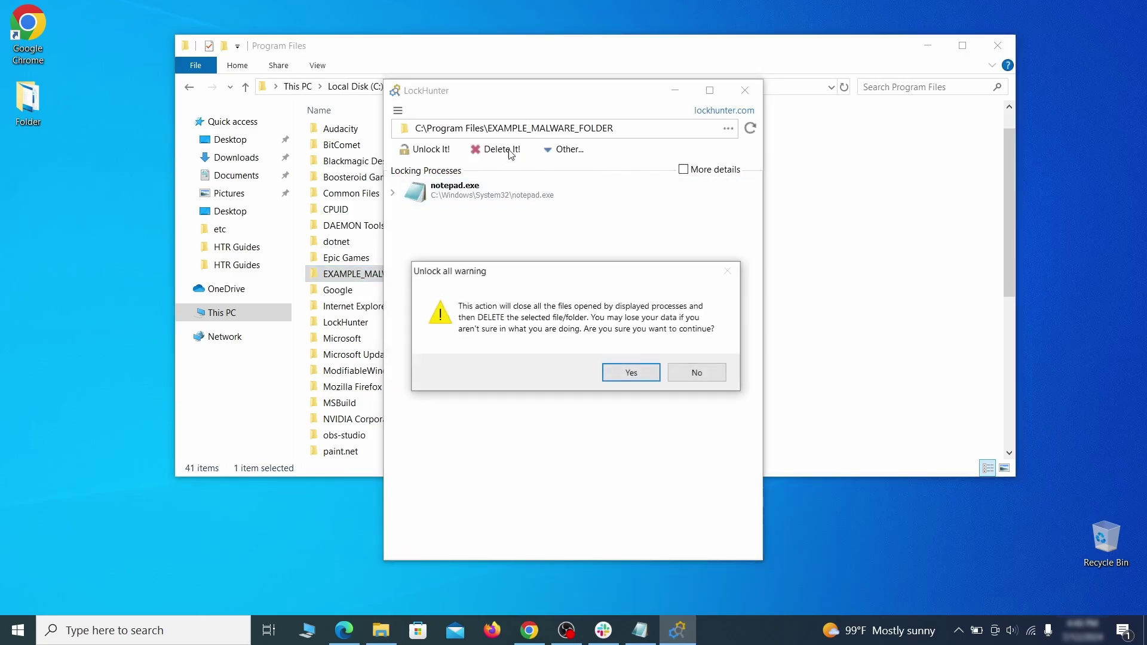
left_click(632, 373)
left_click(743, 91)
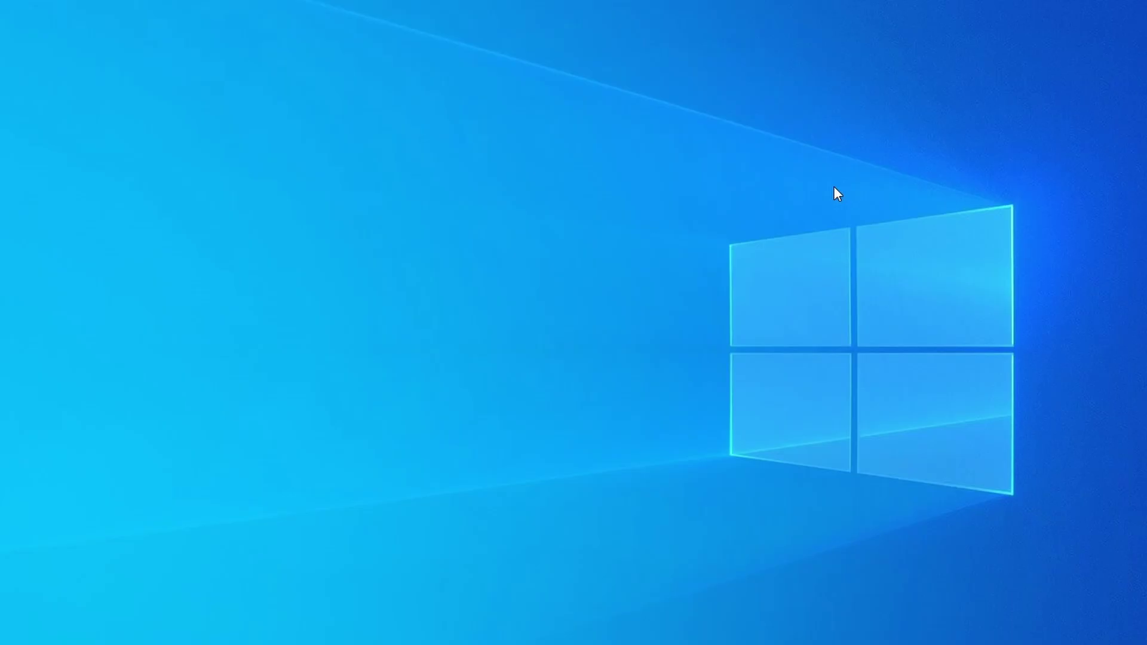
Bring up Task Manager and sort running processes by memory usage
key("ctrl+shift+Escape")
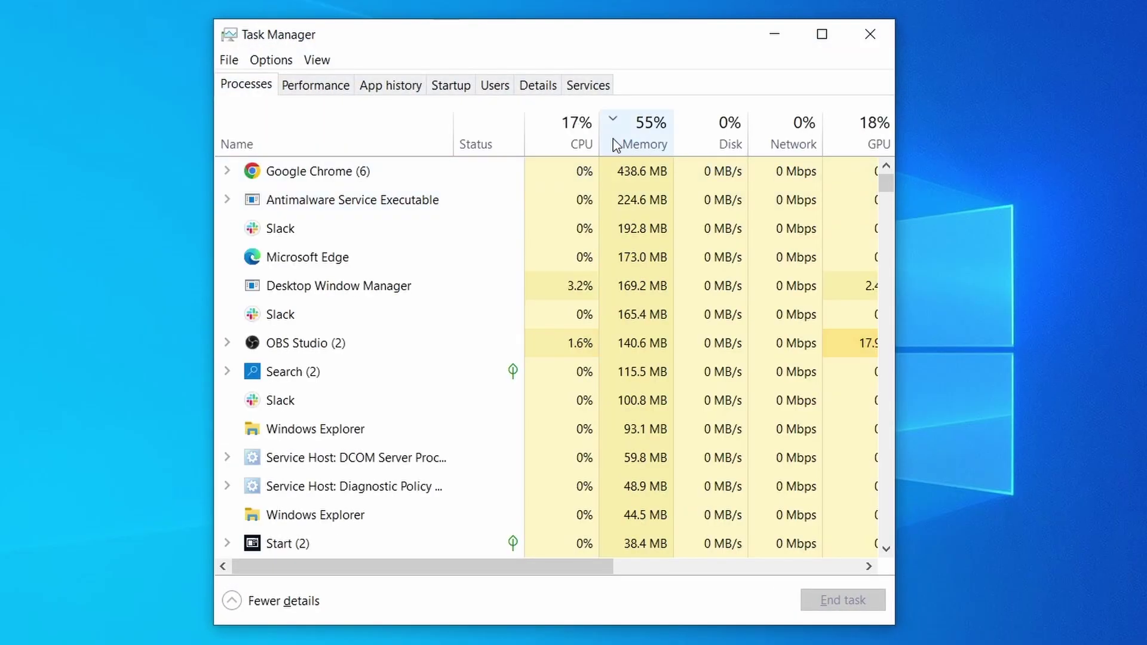
left_click(554, 138)
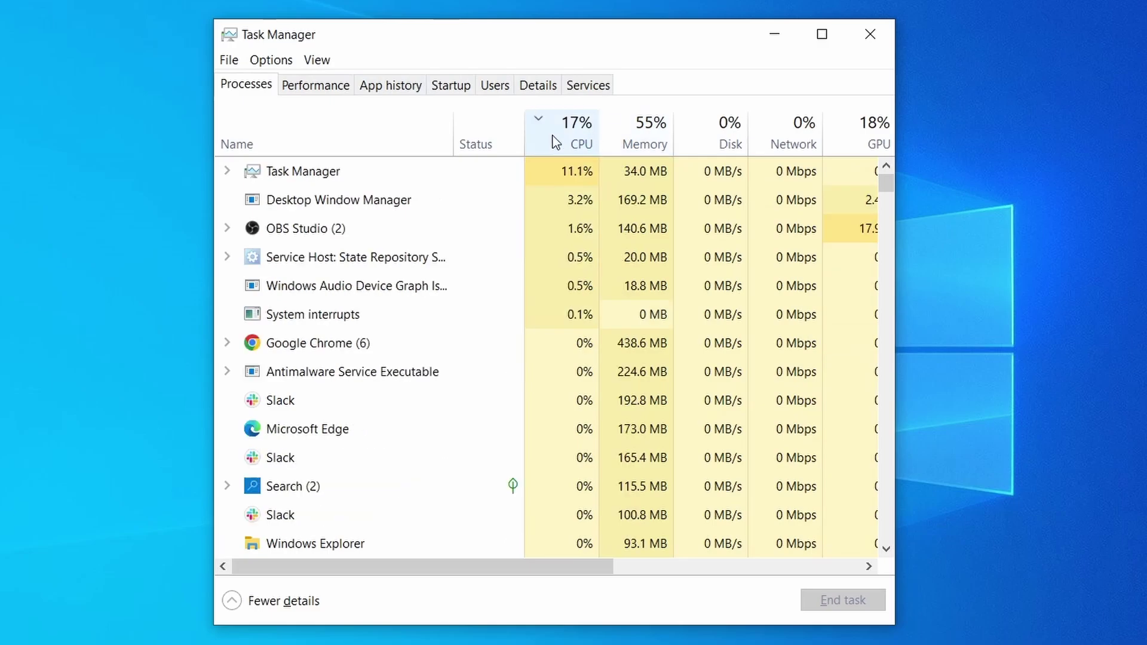
left_click(651, 132)
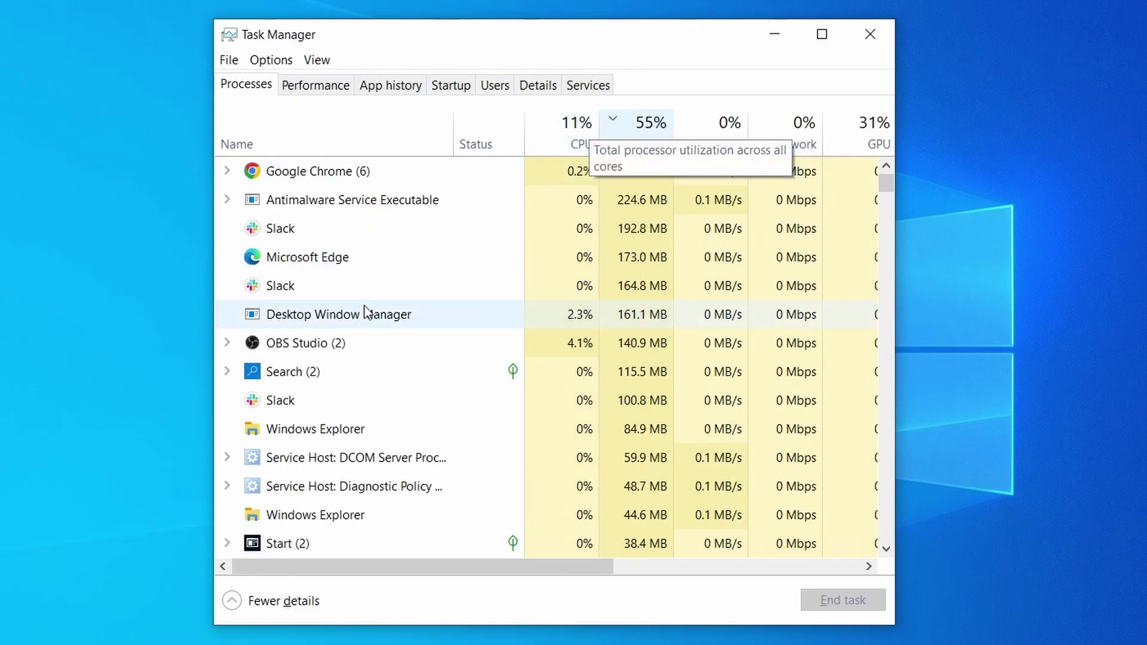
scroll(498, 403, "down", 2)
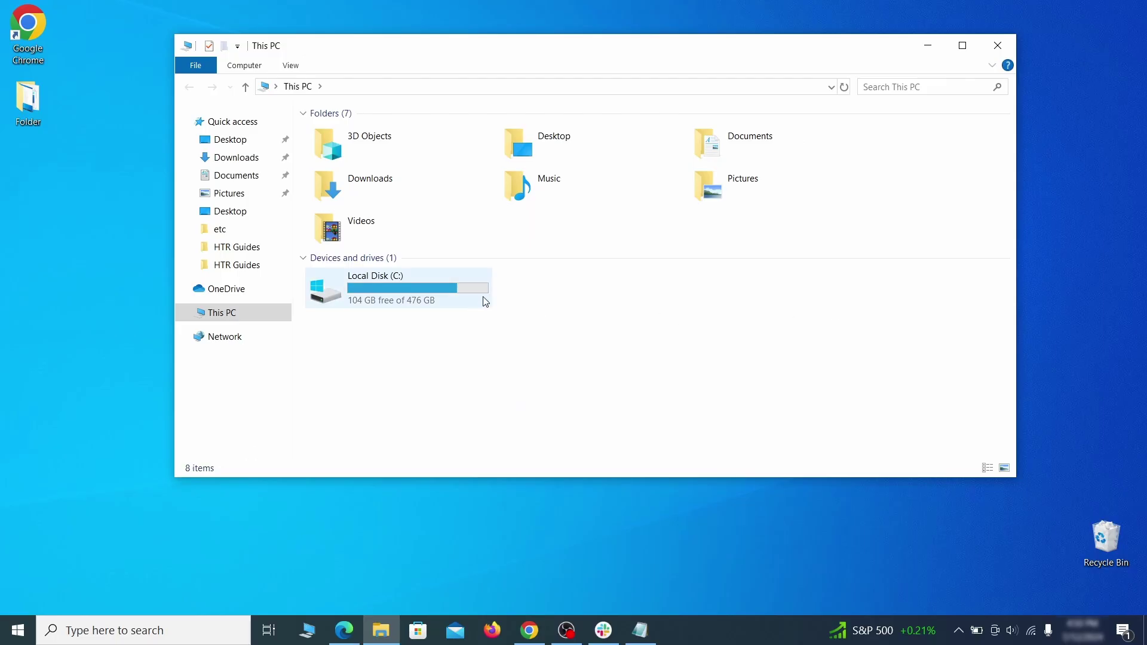
Browse to C: > Users > user profile > AppData > Roaming
double_click(479, 298)
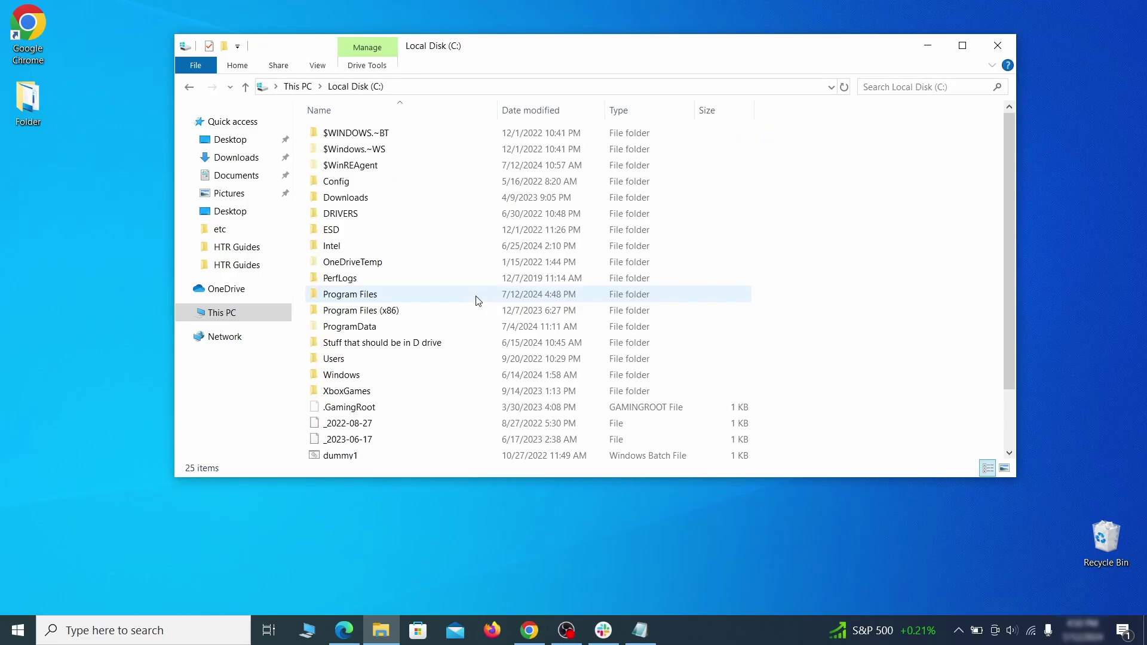
double_click(364, 360)
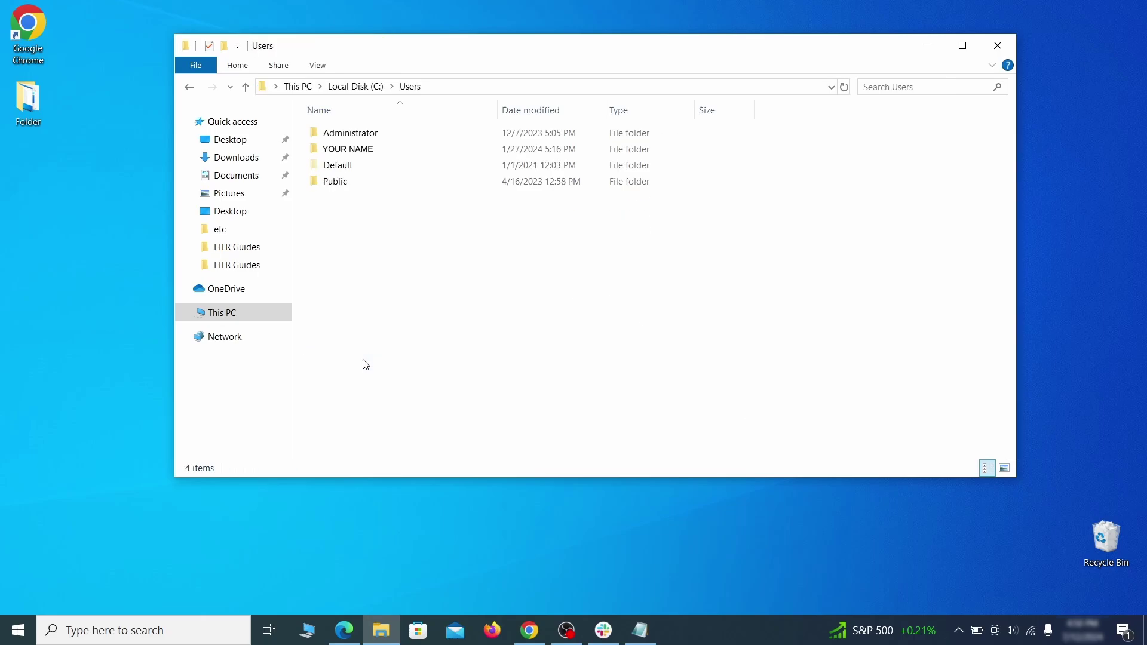
double_click(481, 151)
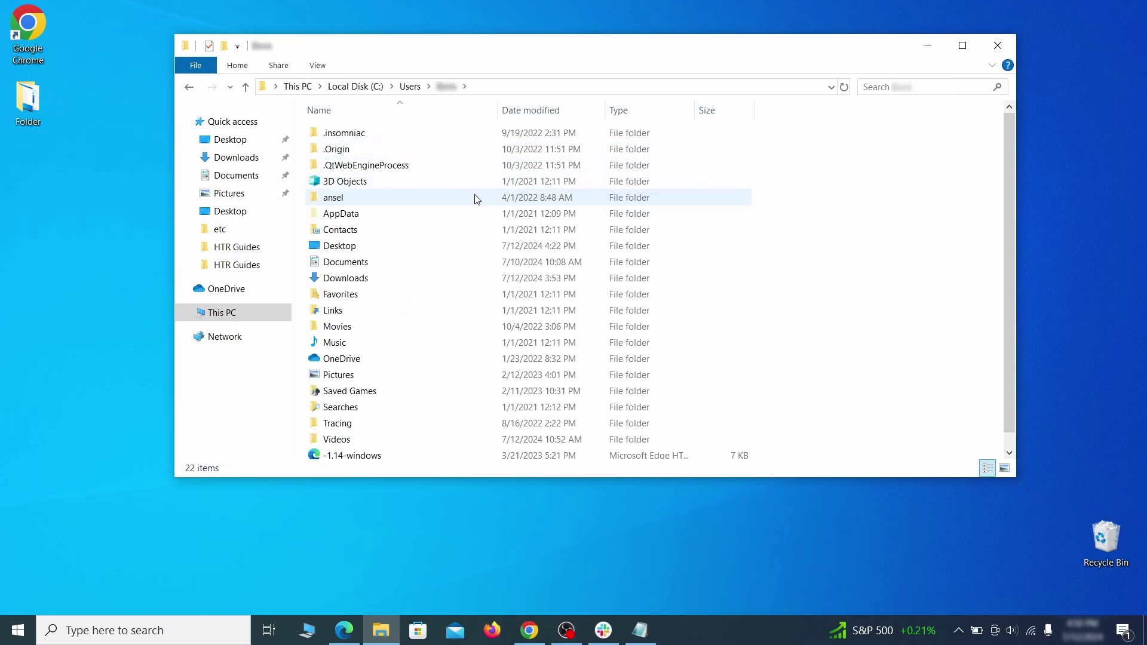
double_click(475, 213)
double_click(341, 164)
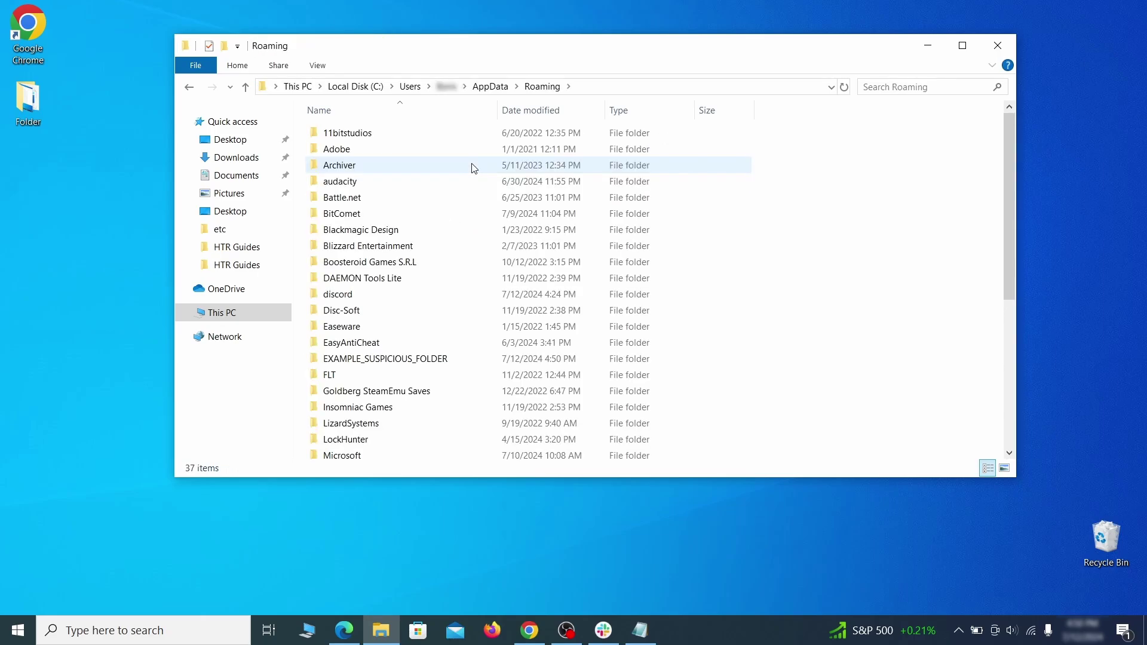
scroll(457, 214, "down", 1)
scroll(457, 213, "down", 1)
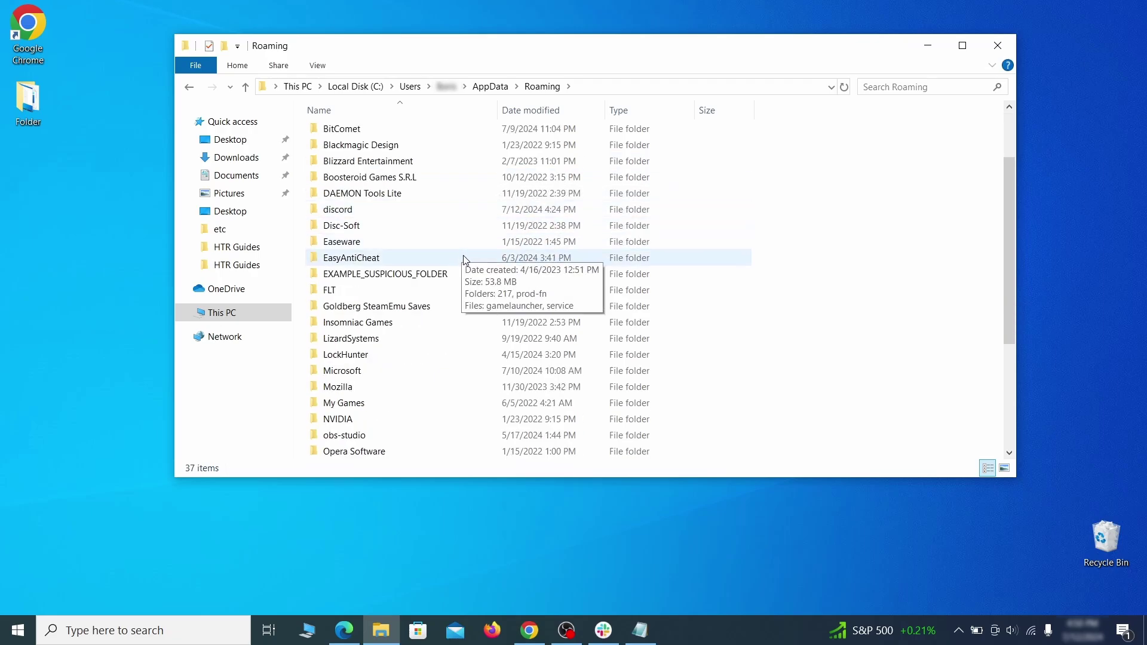
Attempt to delete EXAMPLE_SUSPICIOUS_FOLDER, then have LockHunter force-delete the locked folder
left_click(471, 278)
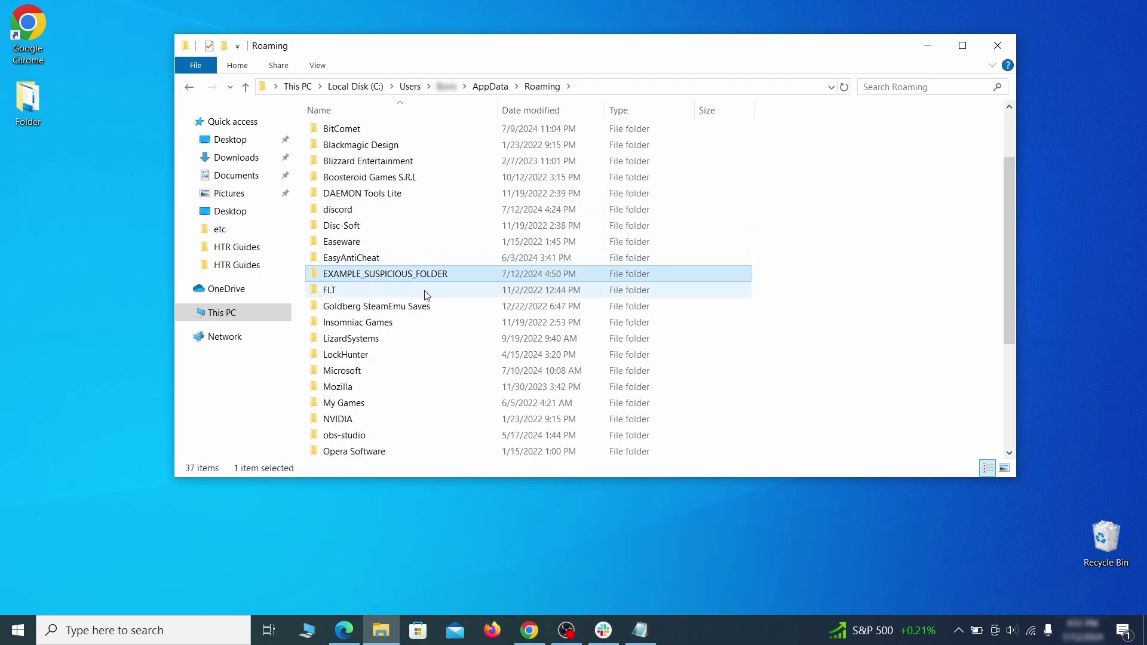
right_click(511, 277)
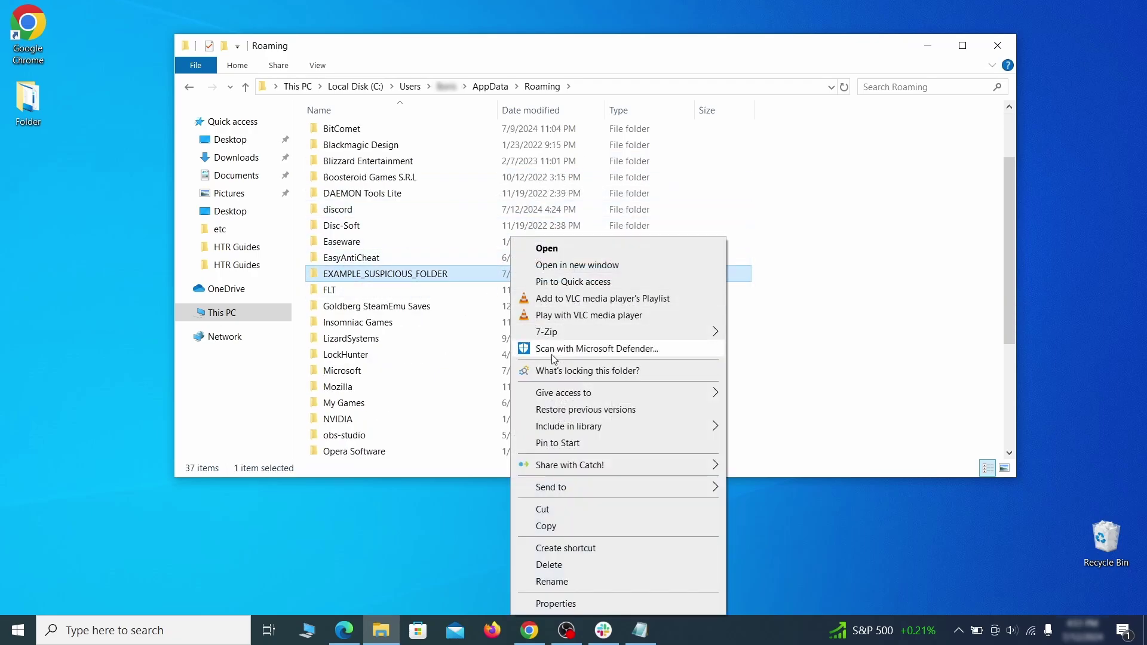
left_click(567, 567)
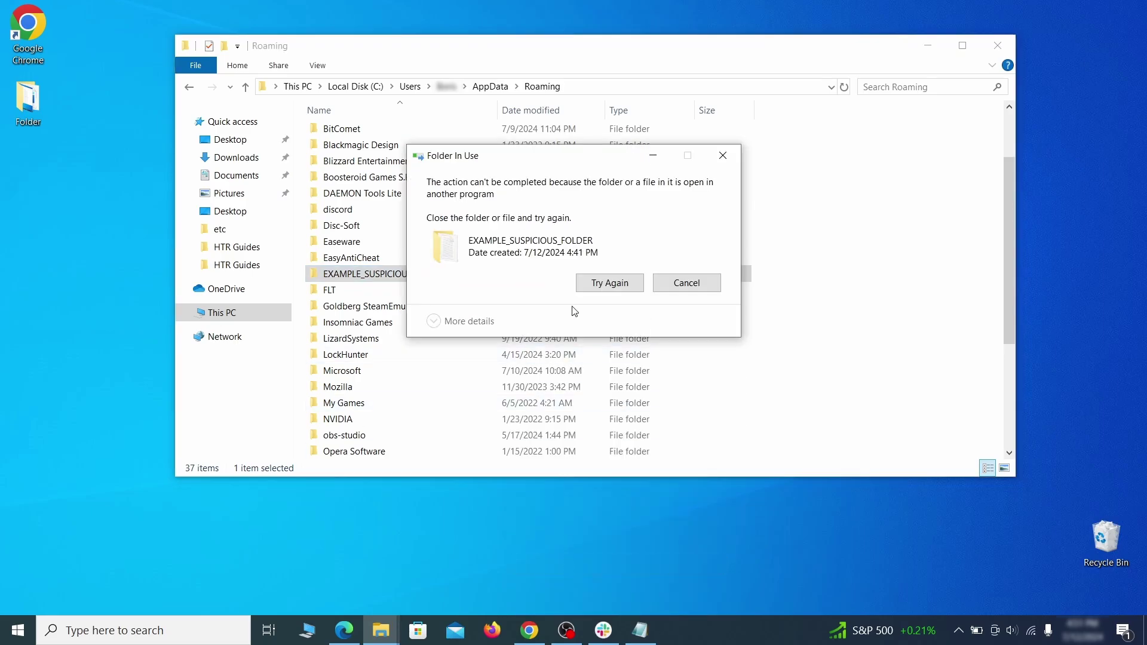
right_click(487, 273)
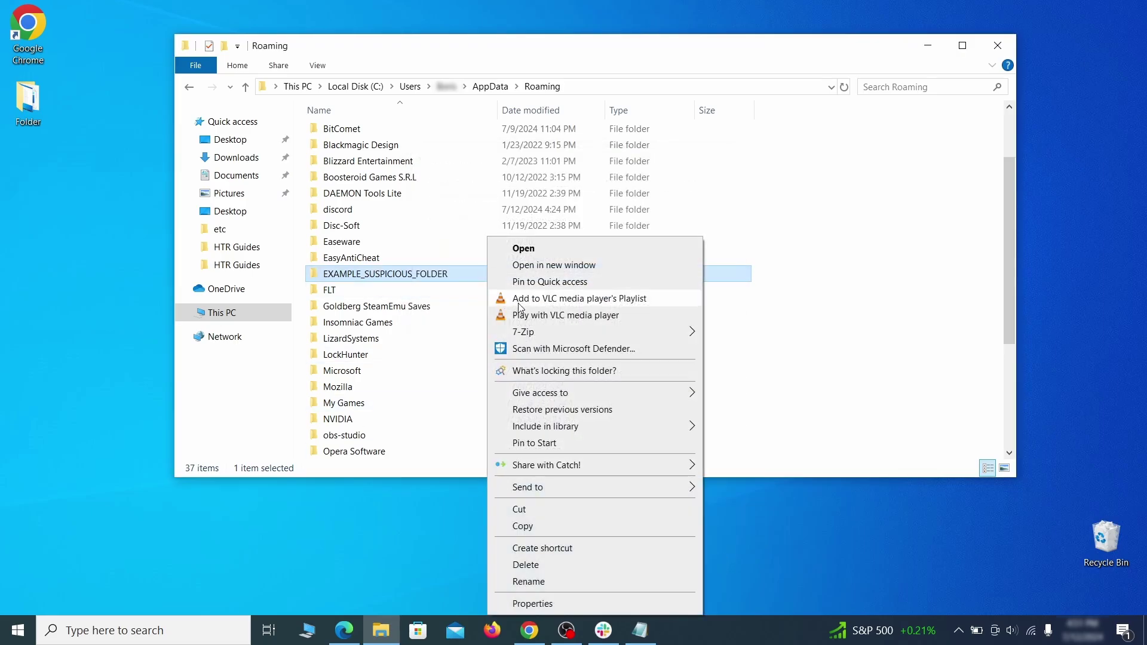
left_click(555, 369)
left_click(502, 150)
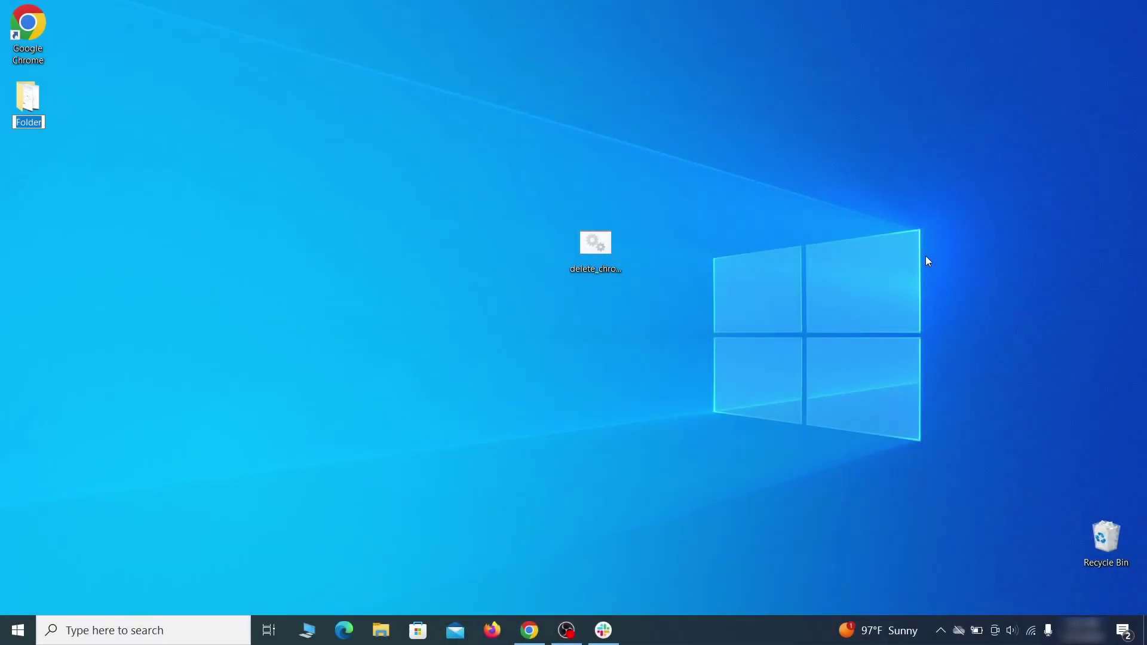
Launch the group policy editor and select Computer Configuration's Administrative Templates
key("super")
type("edit")
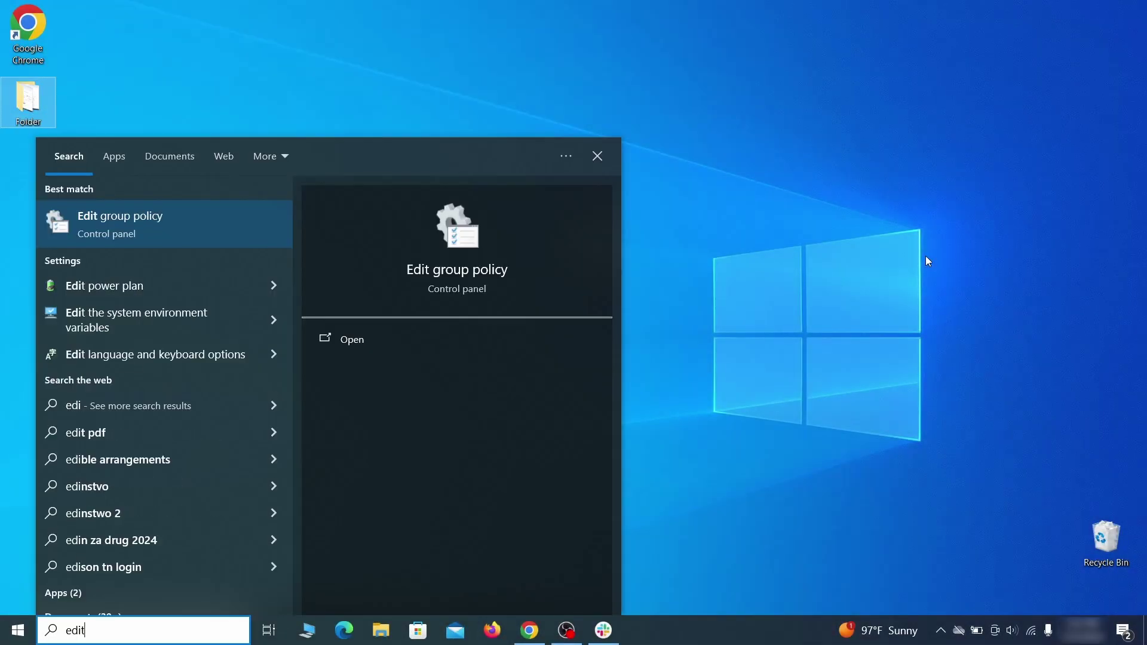
type(" group policy")
left_click(153, 220)
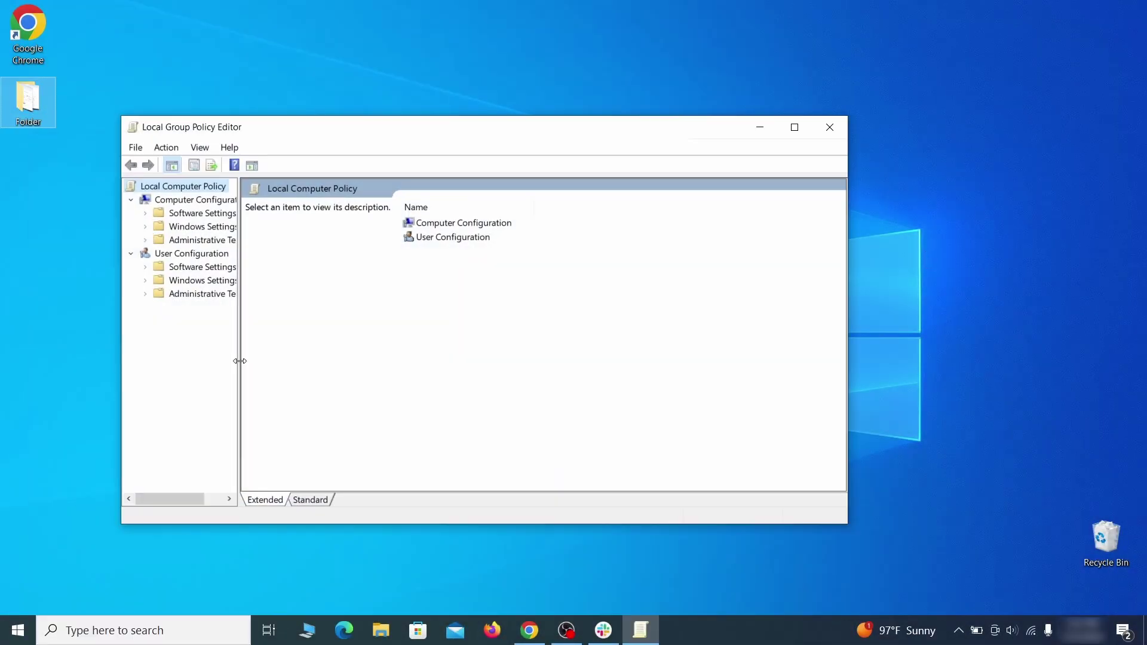
left_click(189, 202)
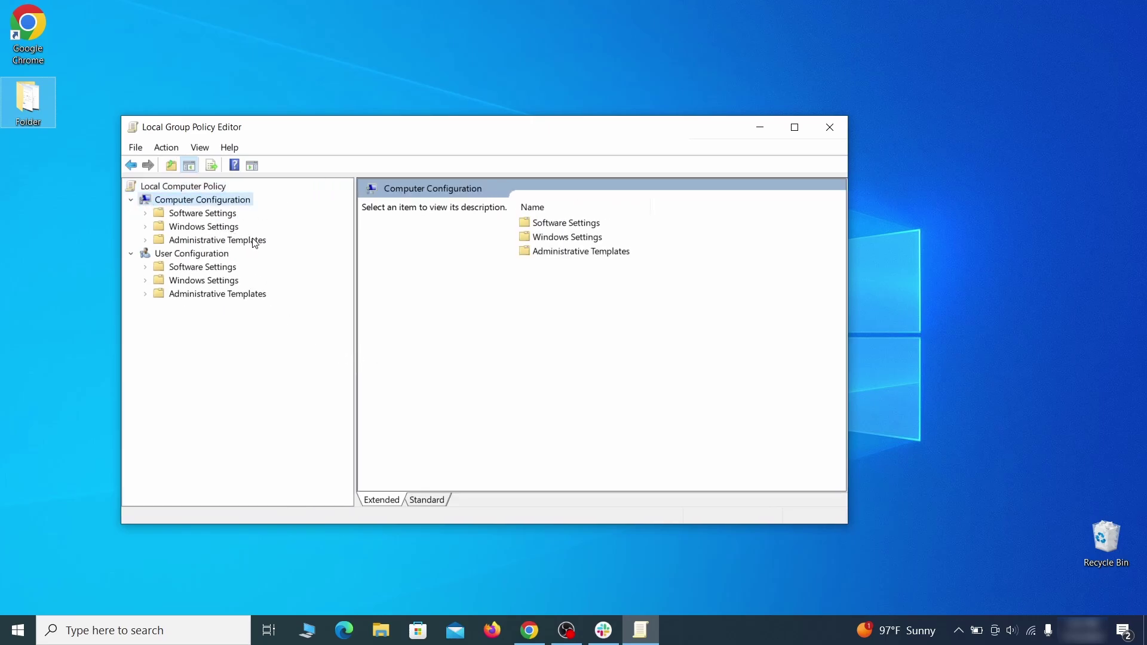
left_click(254, 242)
Remove the chrome template via Add/Remove Templates and close the list
right_click(256, 240)
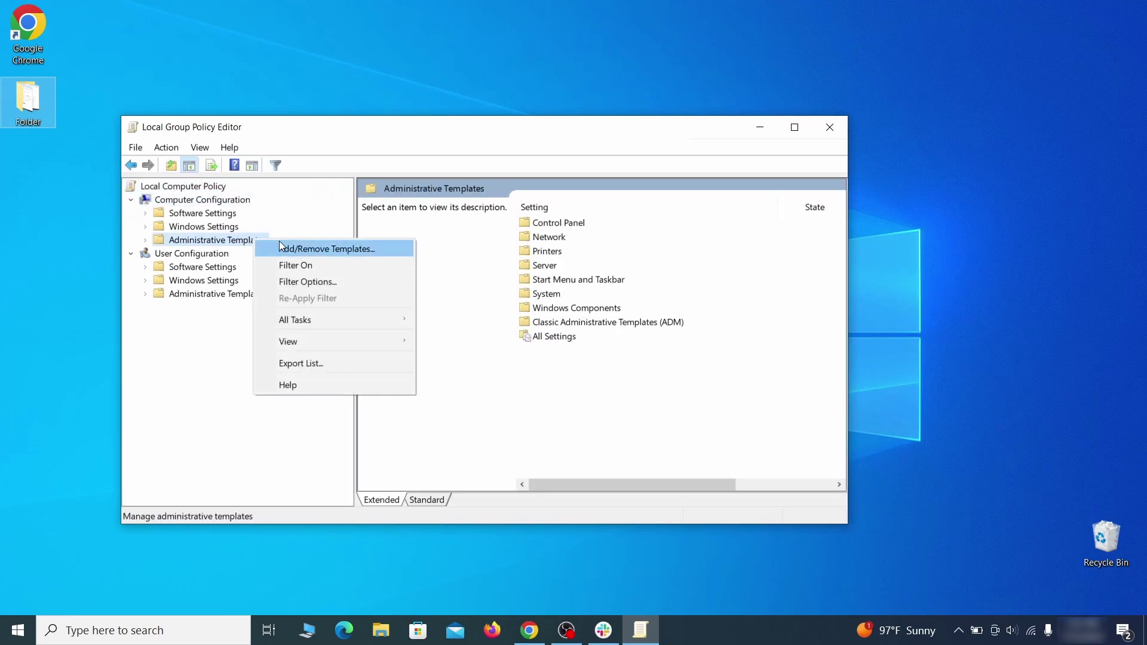
left_click(364, 248)
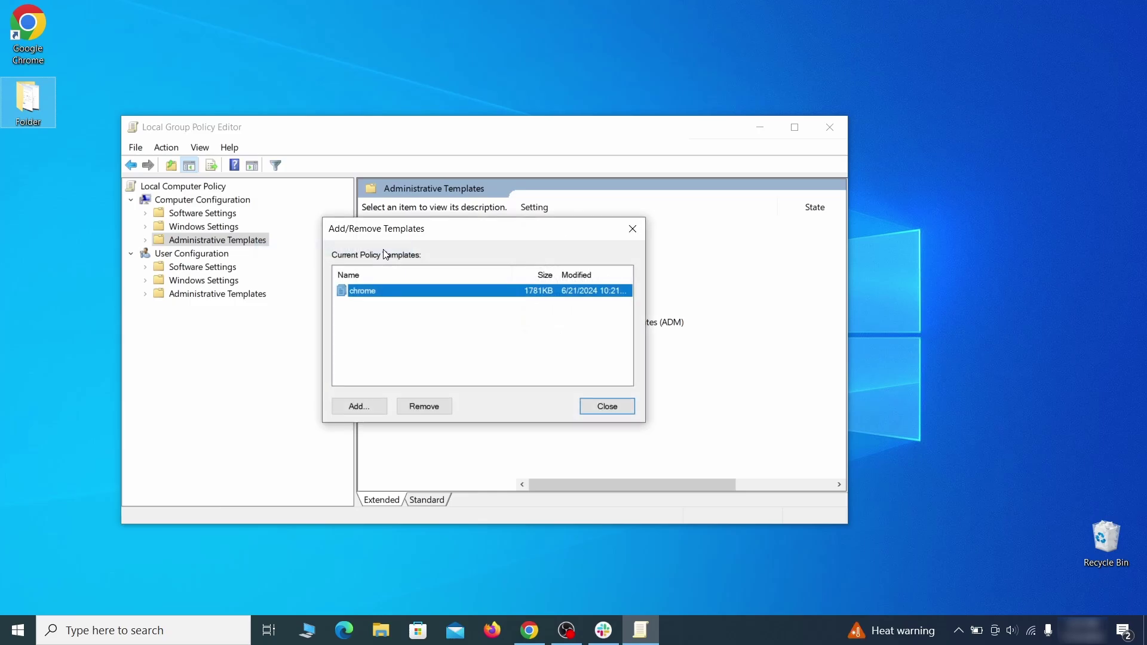
left_click(433, 405)
left_click(616, 404)
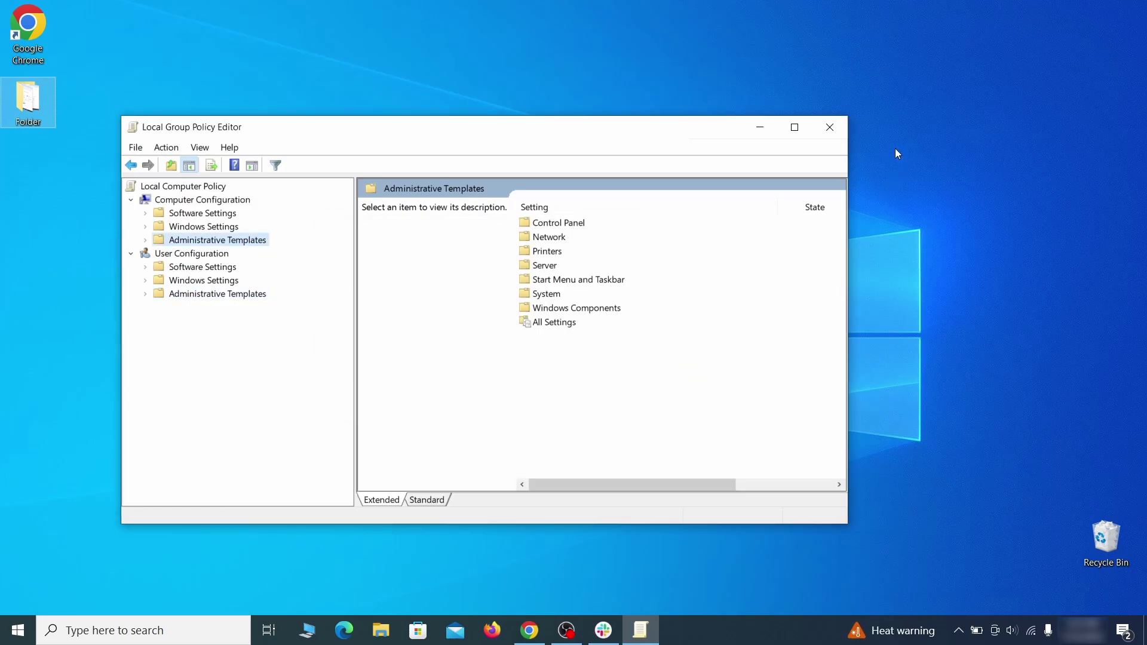
Close the policy editor, restart the computer from the Start menu, and bring up Chrome's menu
left_click(830, 127)
left_click(19, 630)
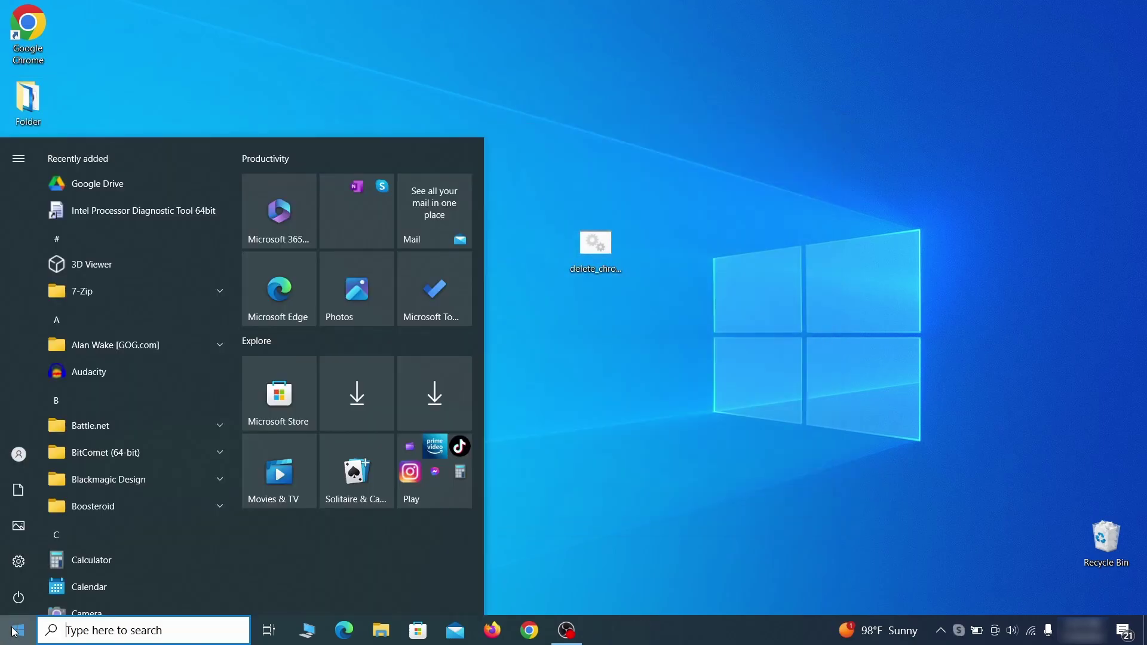
left_click(18, 596)
left_click(99, 560)
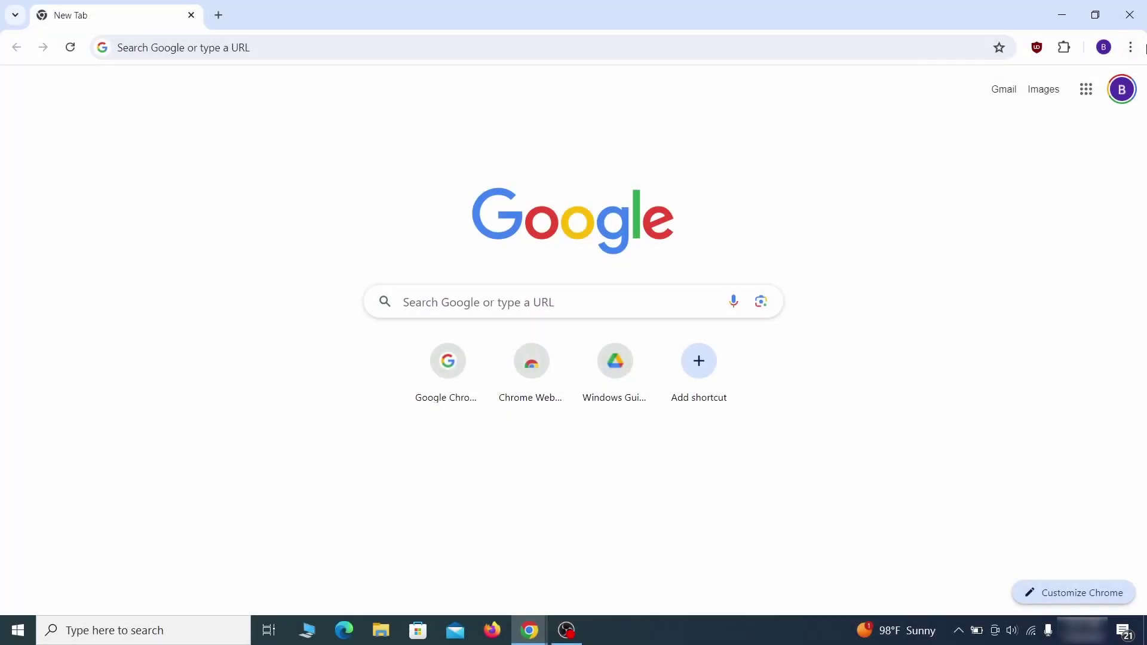
left_click(1131, 47)
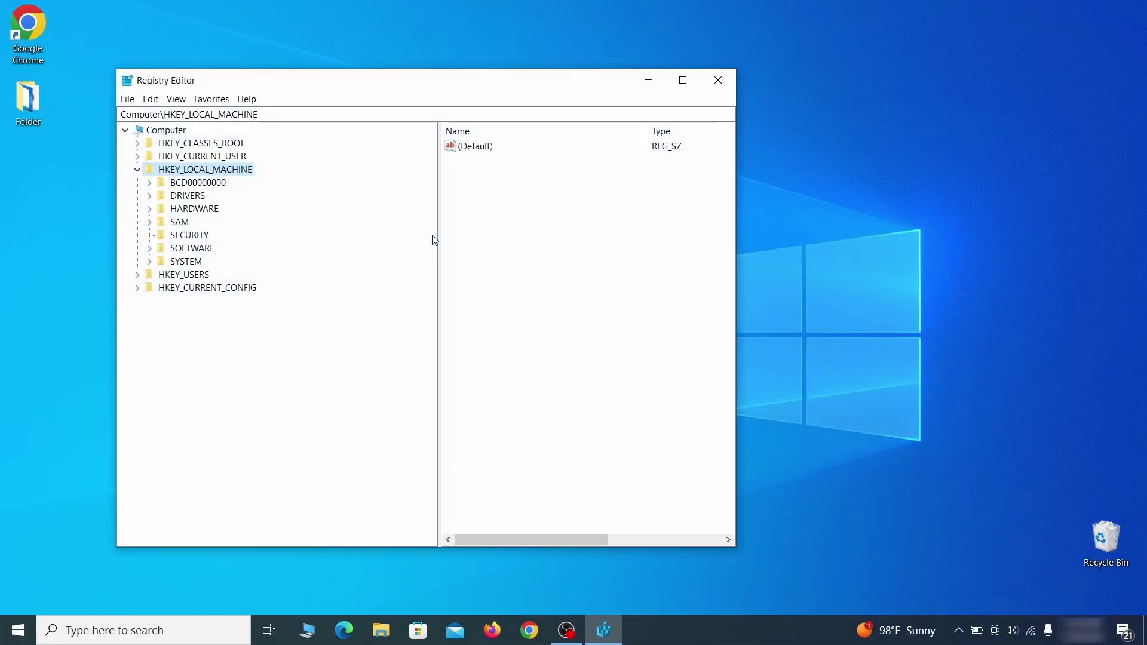
Drill into BCD00000000 > Objects > Elements to key 12000004 and cancel its deletion
left_click(149, 182)
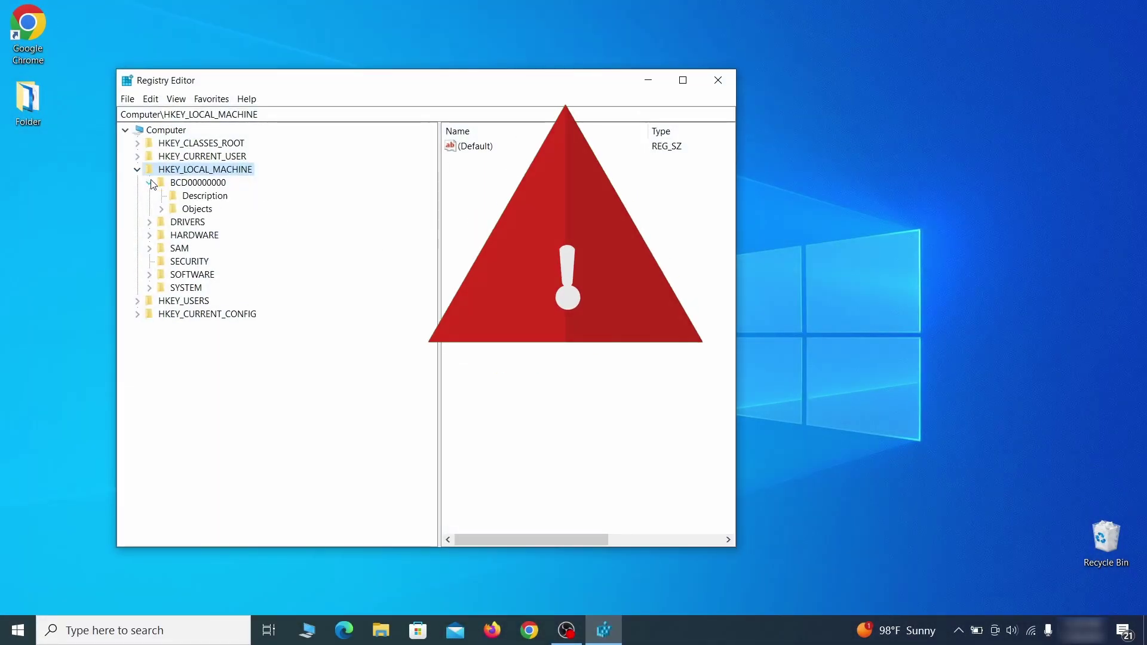
left_click(160, 209)
left_click(173, 341)
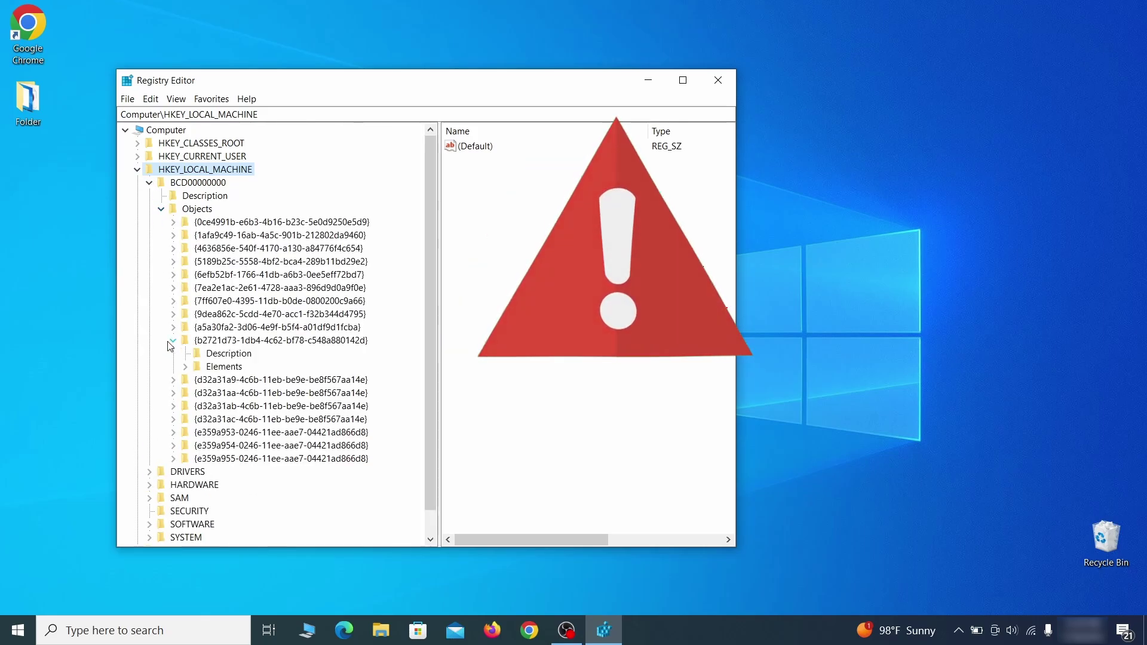
left_click(185, 366)
left_click(239, 407)
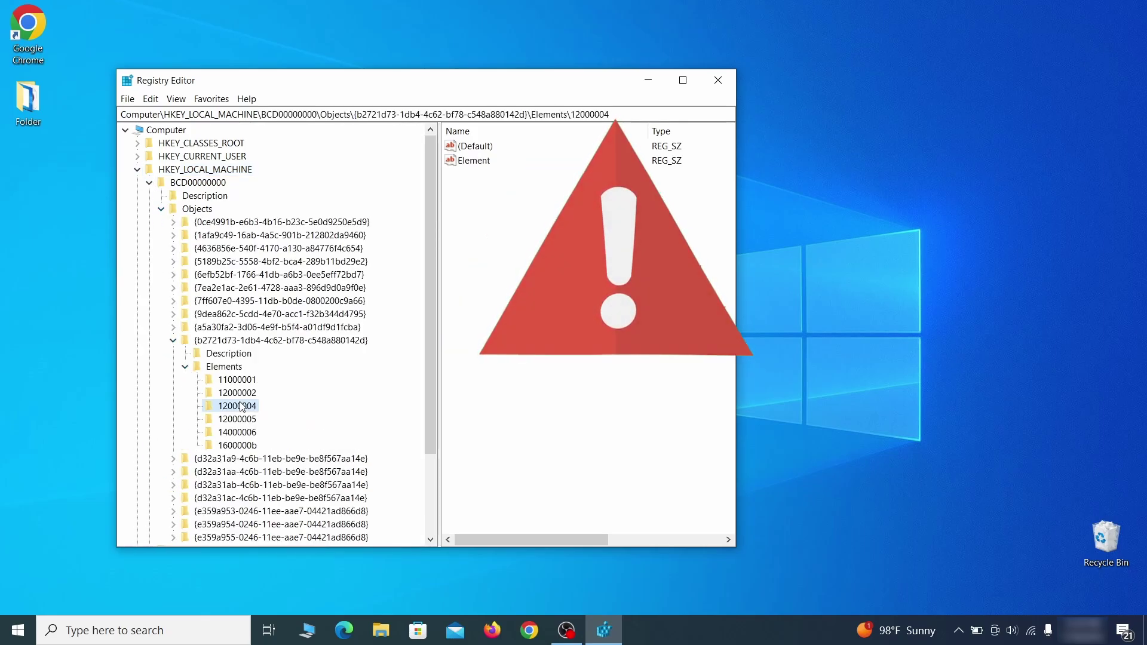
right_click(239, 406)
left_click(296, 457)
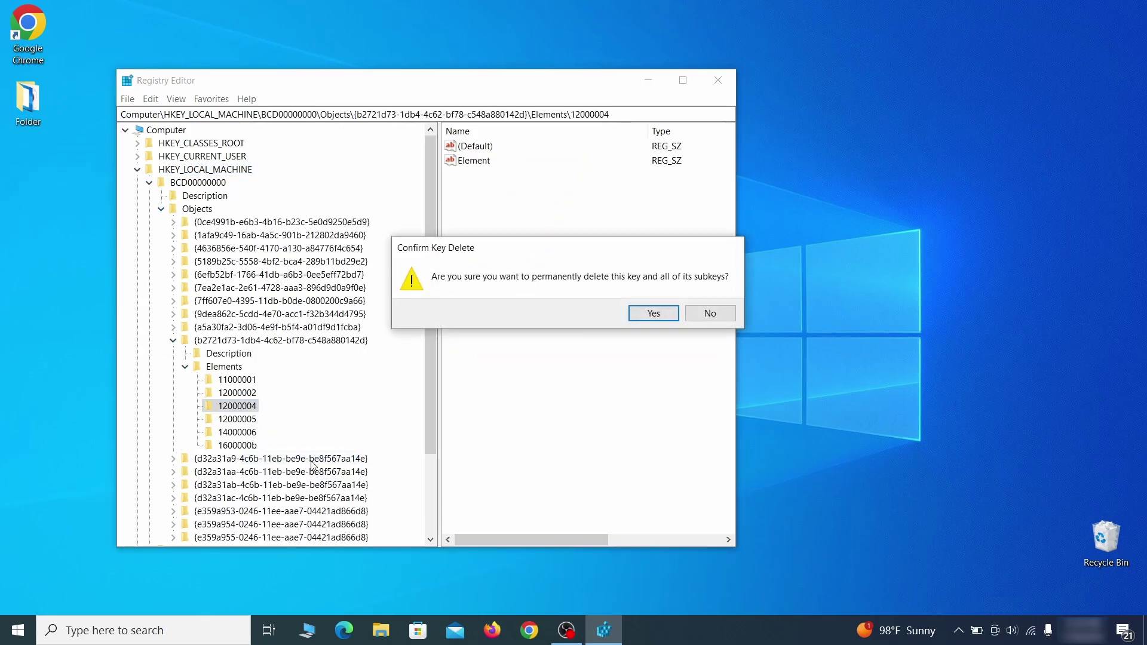
left_click(722, 320)
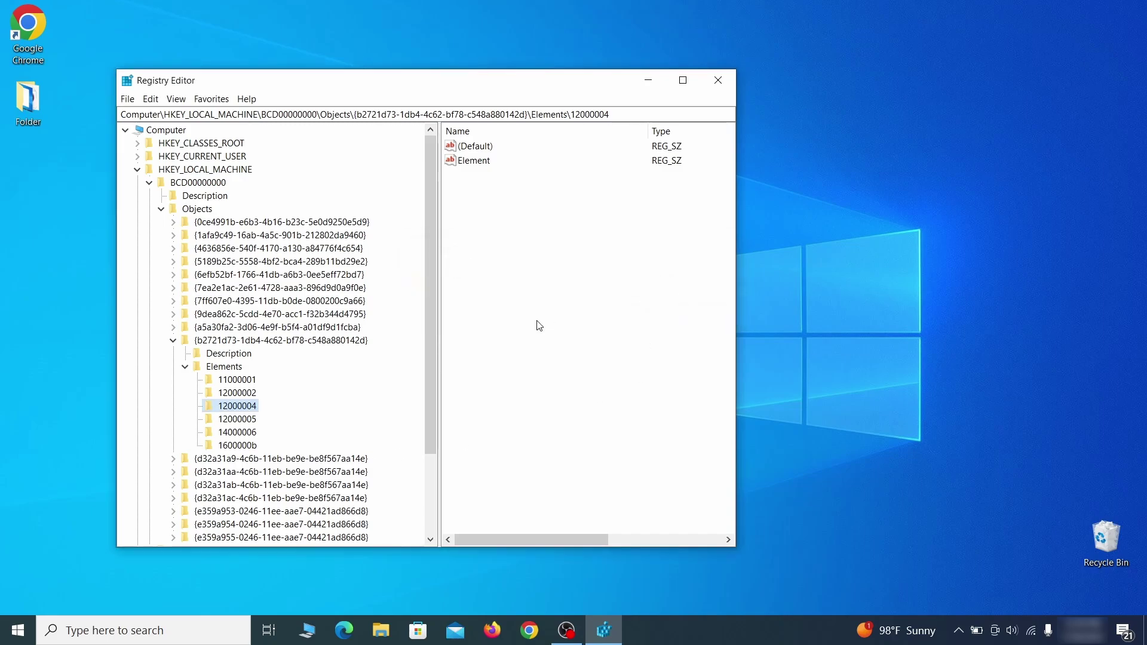
scroll(189, 457, "down", 3)
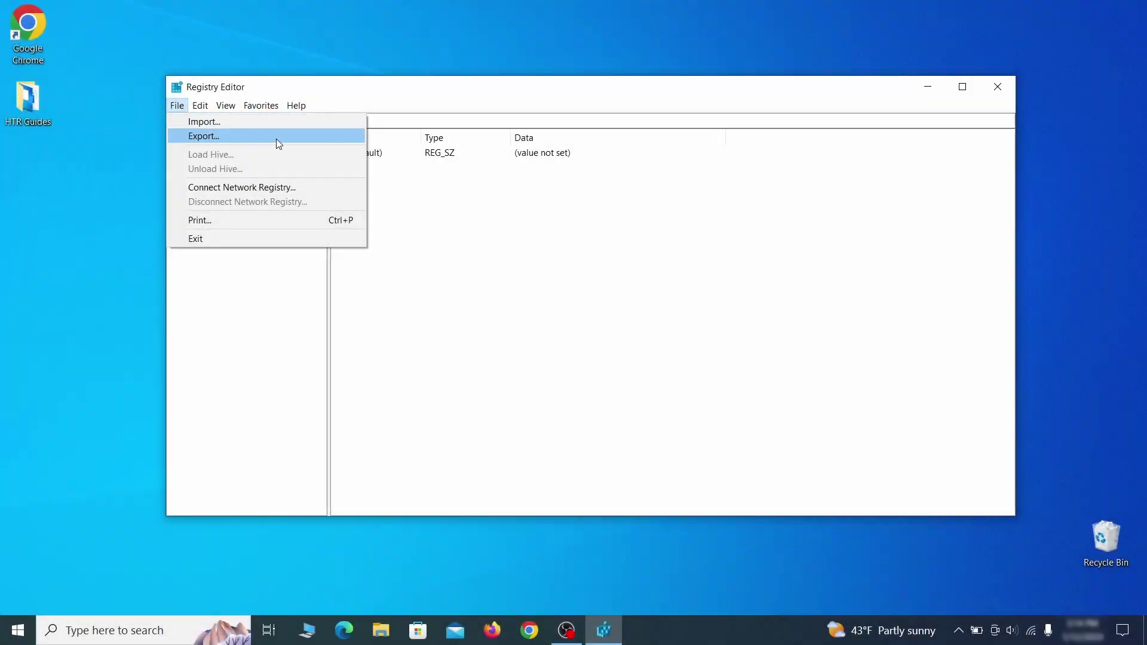
Export a registry backup, then choose Registry Backup 1 from the desktop to import
left_click(276, 142)
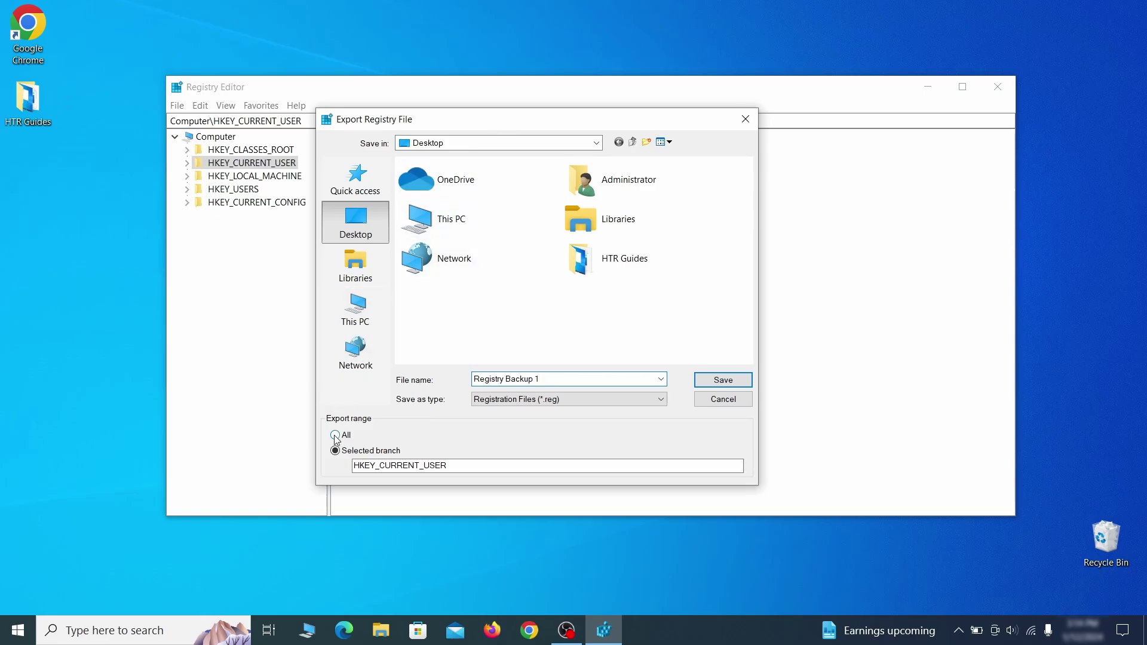
left_click(177, 106)
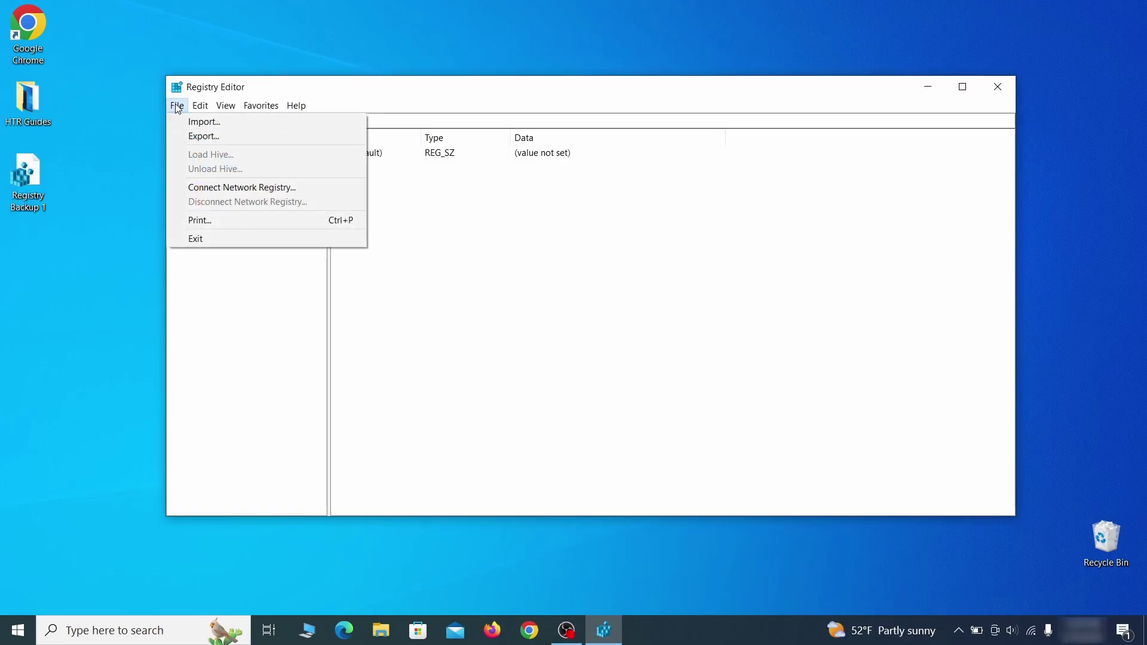
left_click(243, 124)
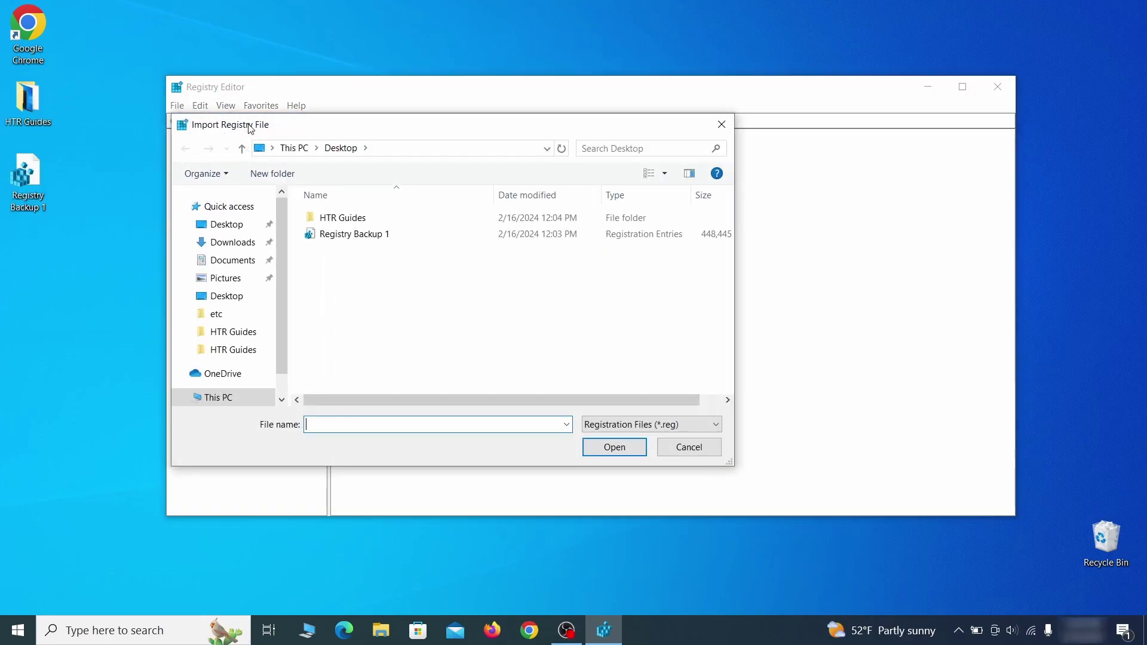
left_click(397, 239)
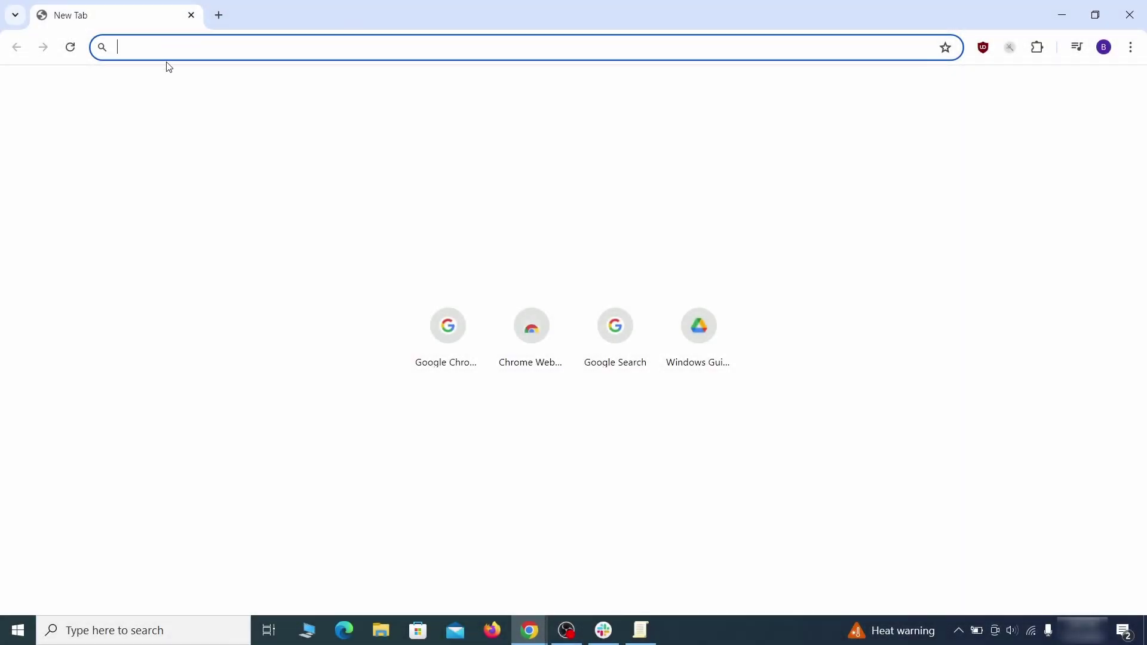
type("ch")
Copy the HomepageLocation value from chrome://policy and paste it into the Notepad note
key("Return")
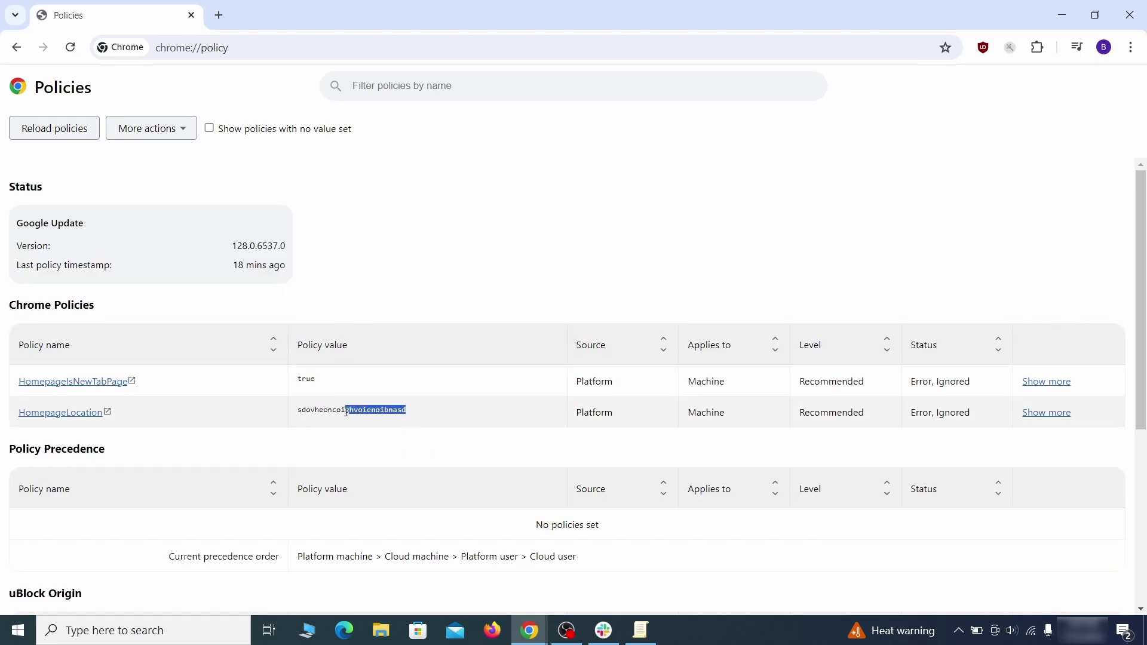
right_click(325, 416)
left_click(357, 424)
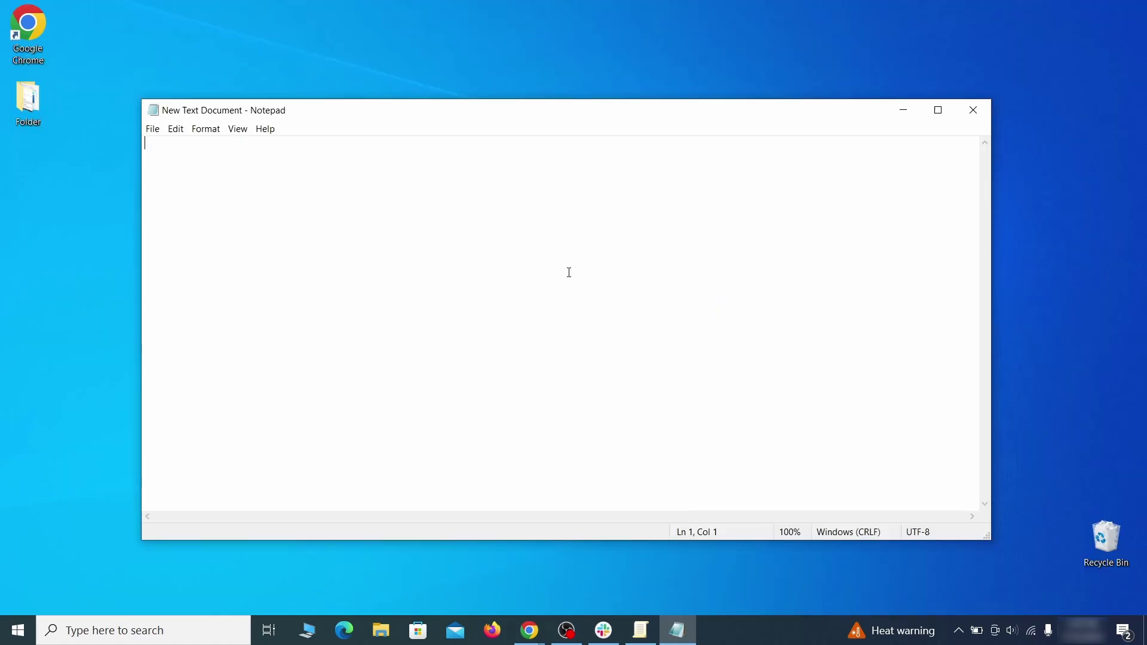
right_click(569, 273)
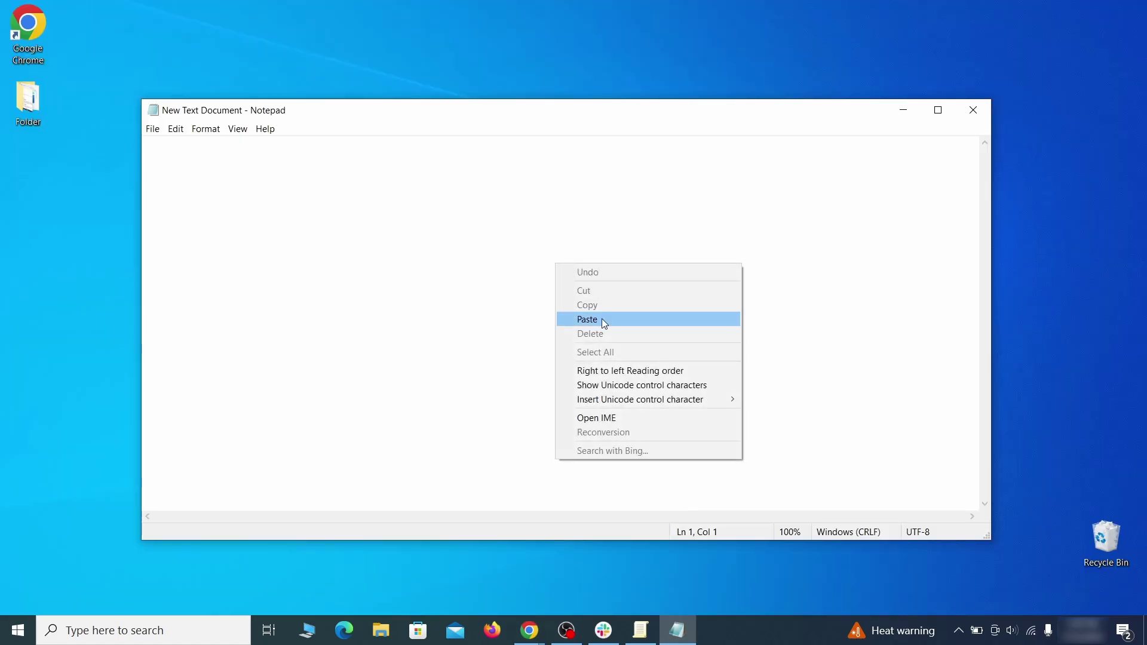
left_click(601, 317)
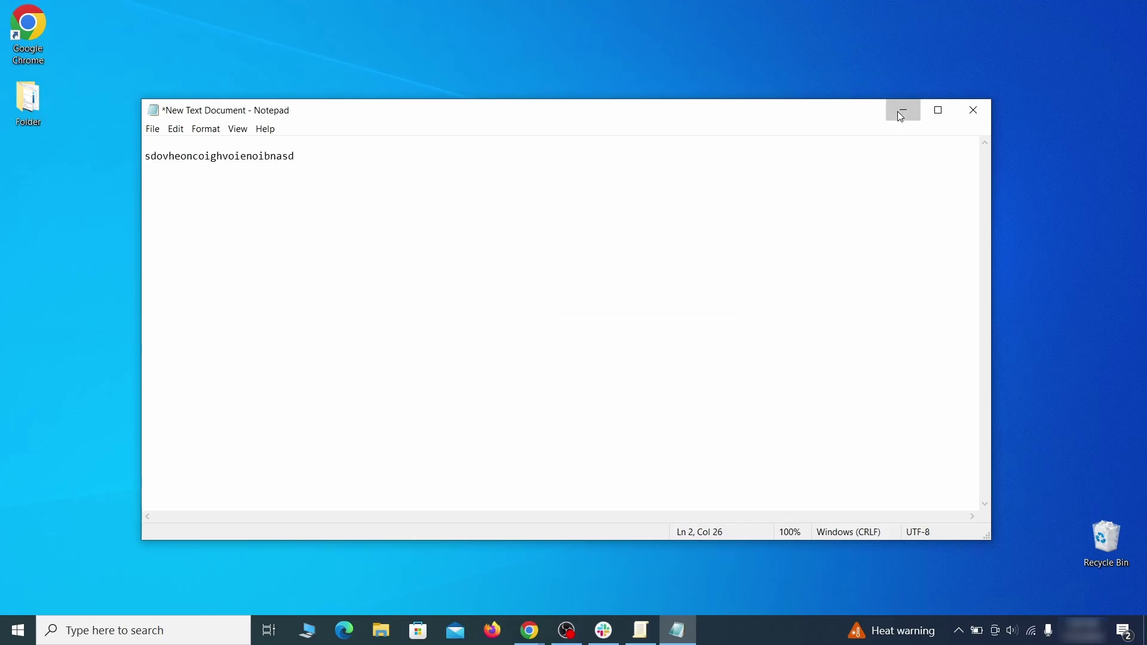
left_click(901, 116)
left_click(1131, 47)
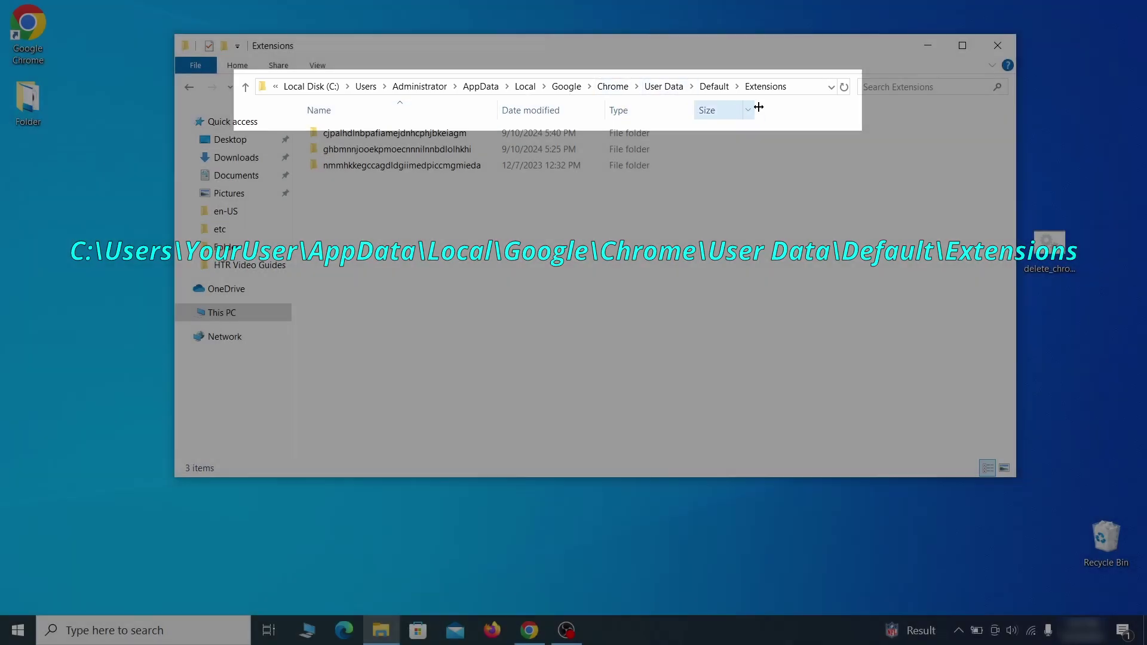
Delete all three extension folders from Chrome's Default Extensions folder and close Explorer
left_click_drag(424, 190, 482, 141)
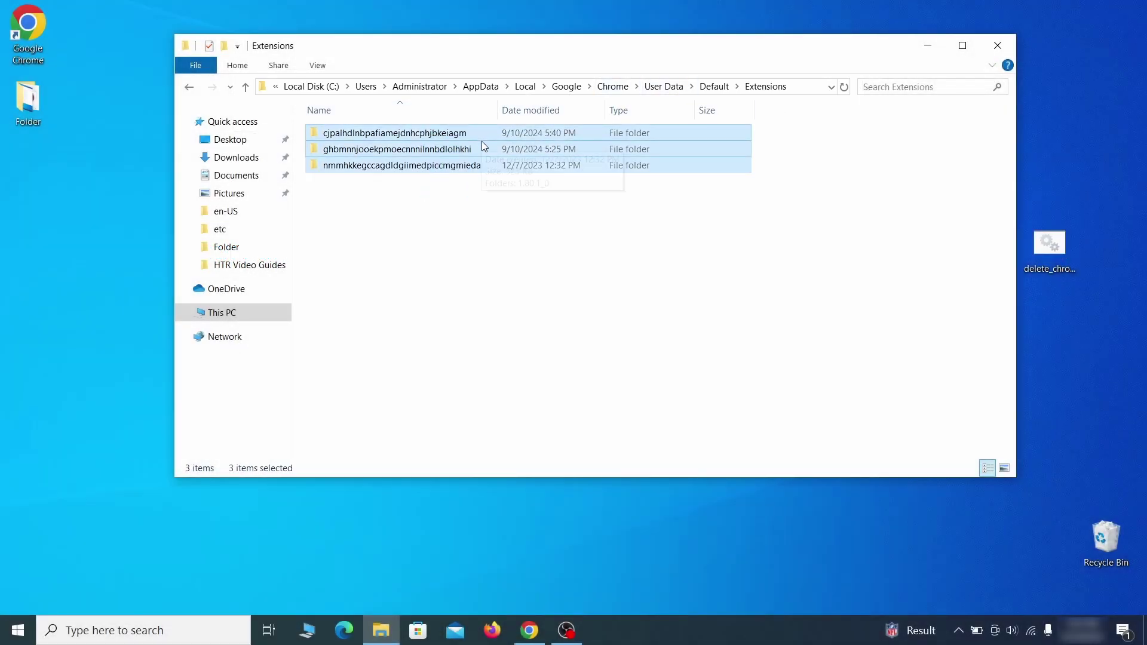
right_click(481, 141)
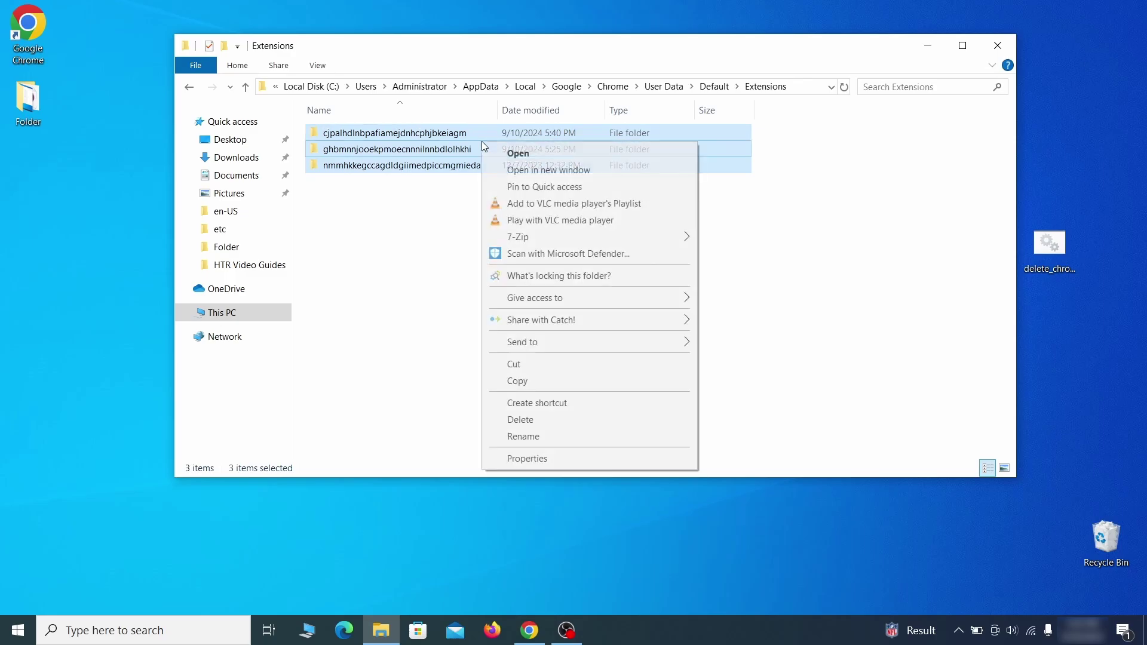
left_click(530, 421)
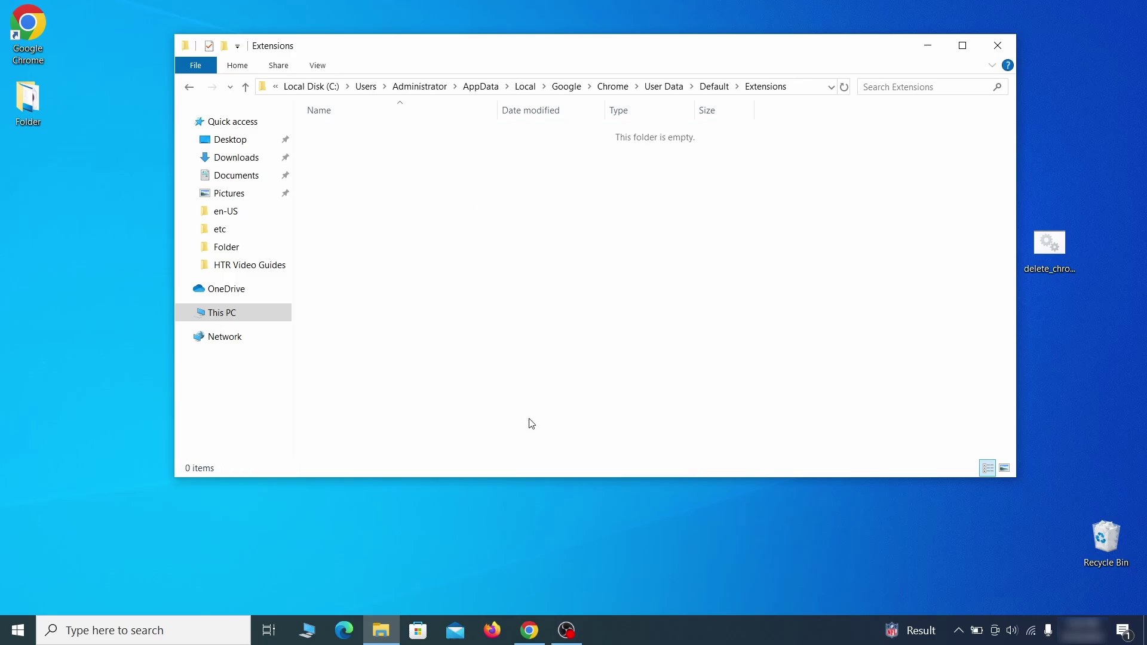
left_click(997, 45)
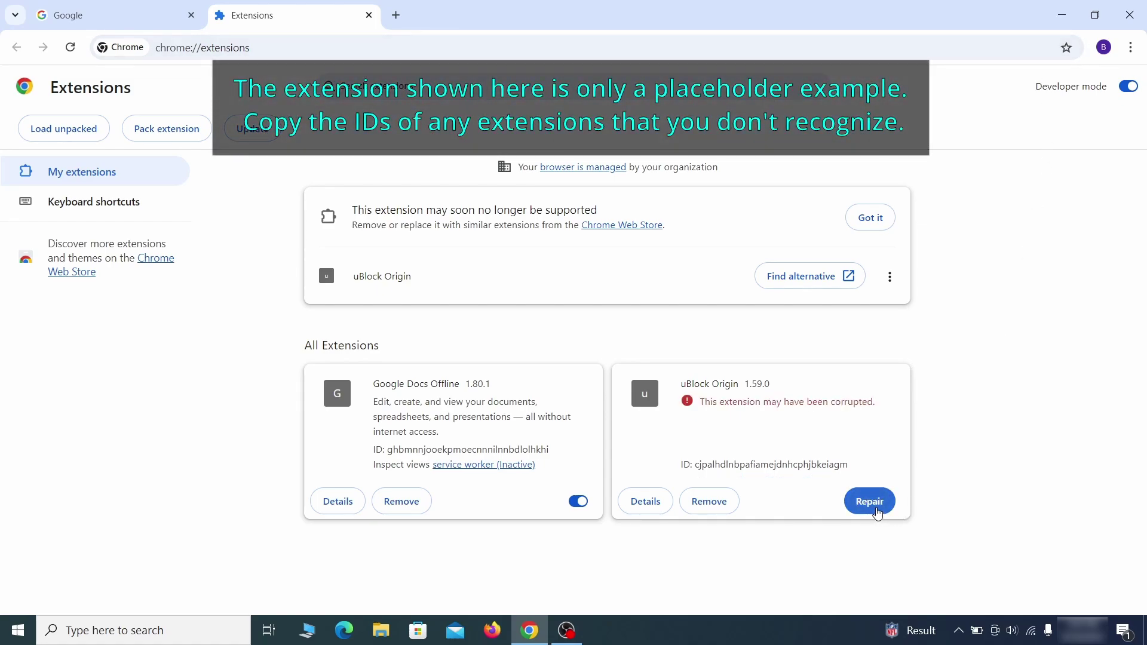
Repair the corrupted uBlock Origin extension and turn on Developer mode to show extension IDs
left_click(876, 513)
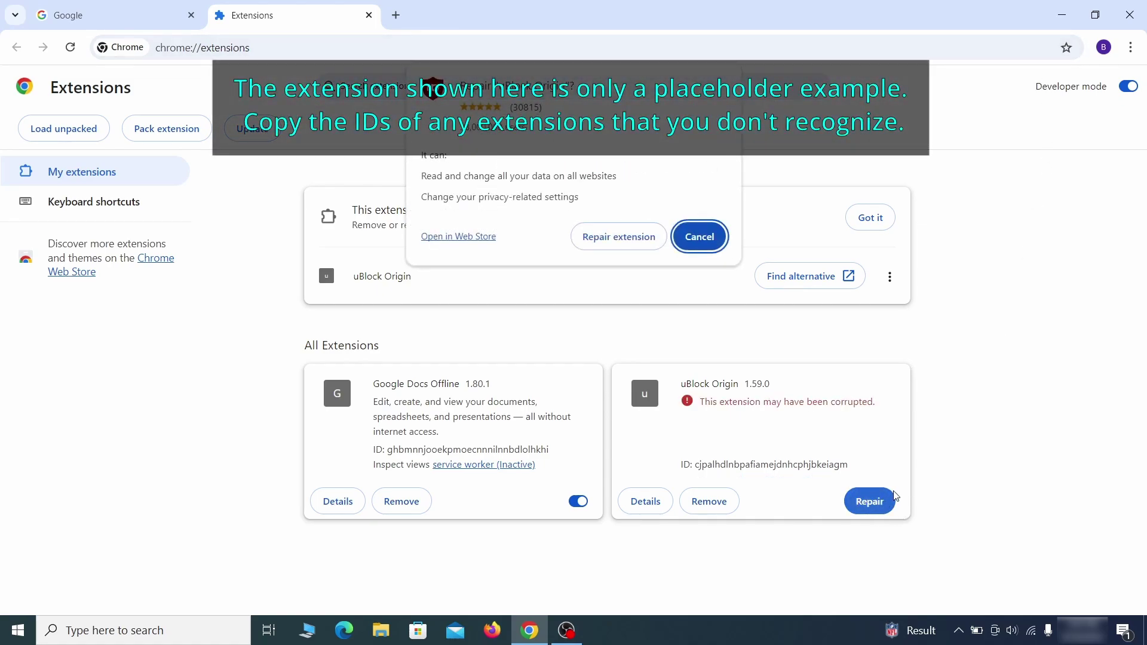
left_click(618, 236)
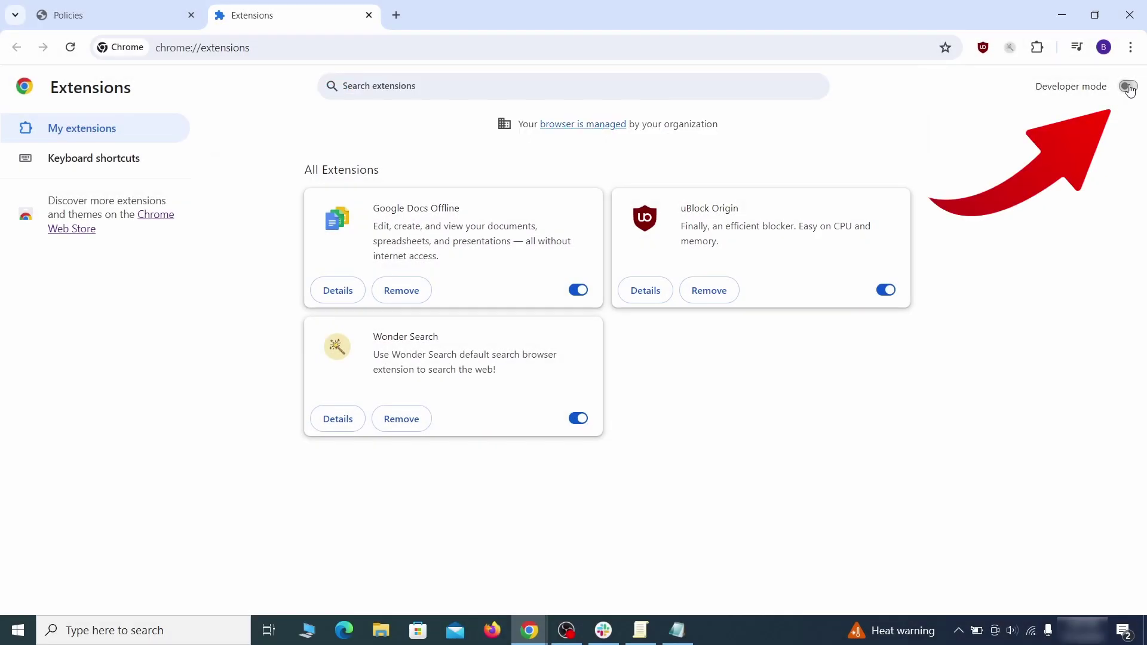
left_click(1129, 87)
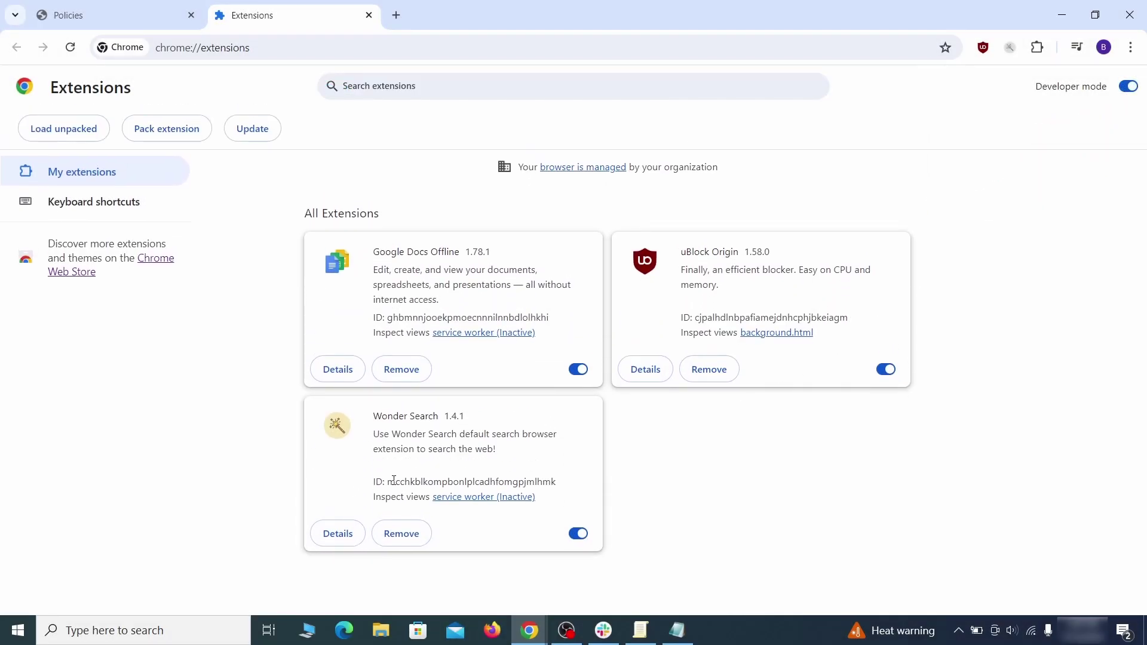
Copy the Wonder Search extension ID into the Notepad note as a new line
left_click_drag(391, 486, 544, 484)
right_click(557, 481)
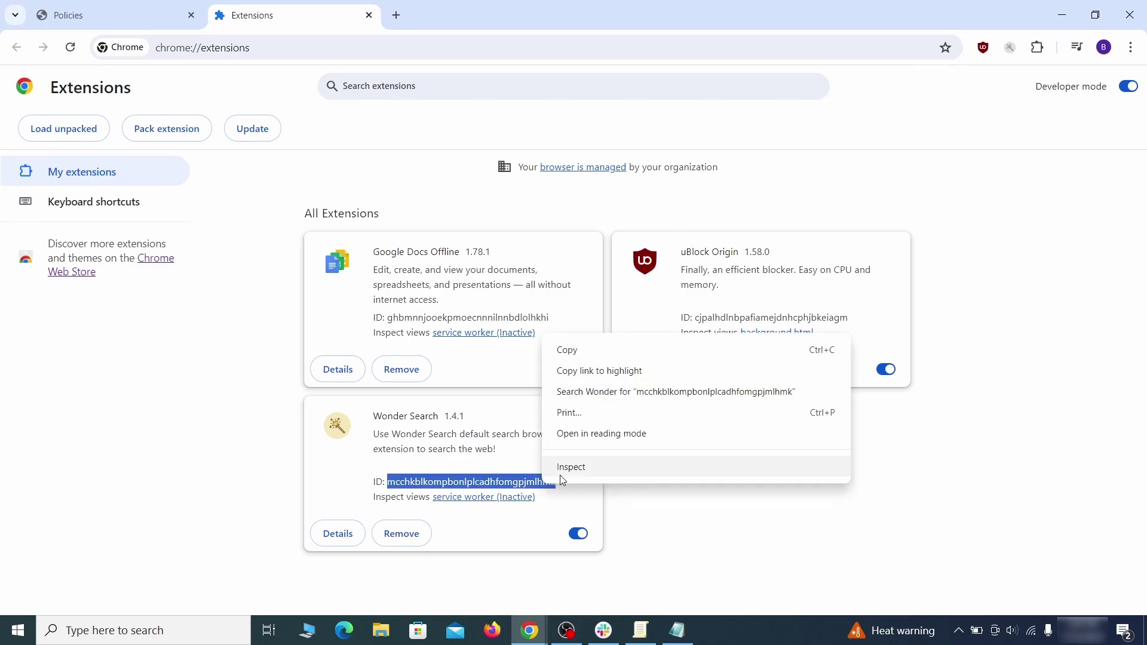
left_click(532, 353)
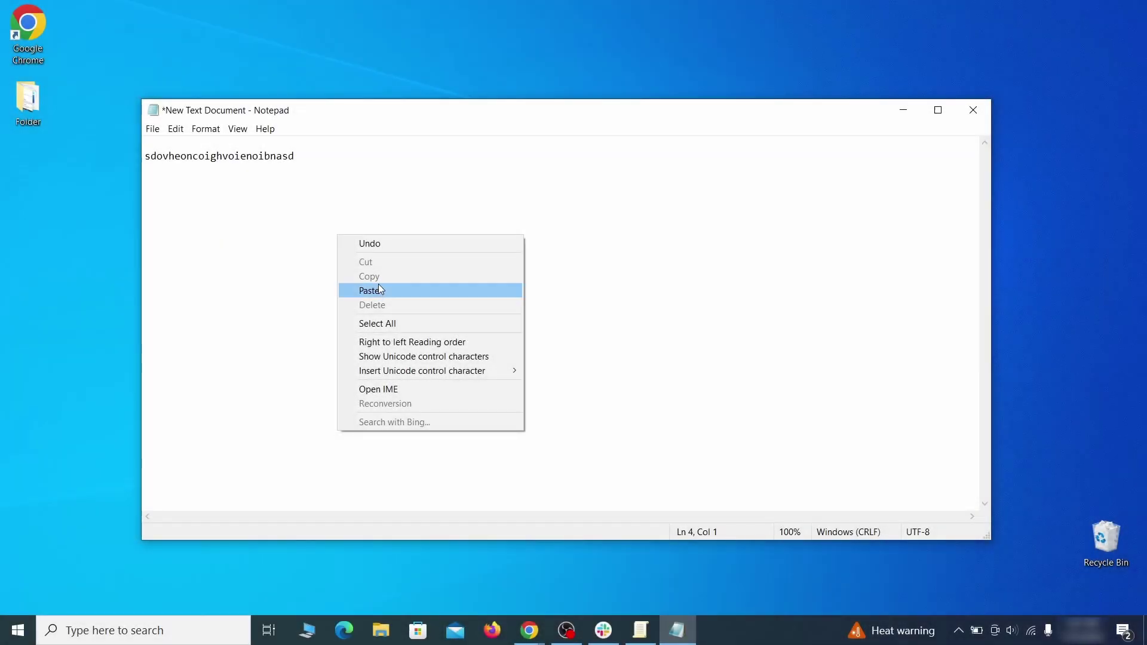
left_click(383, 289)
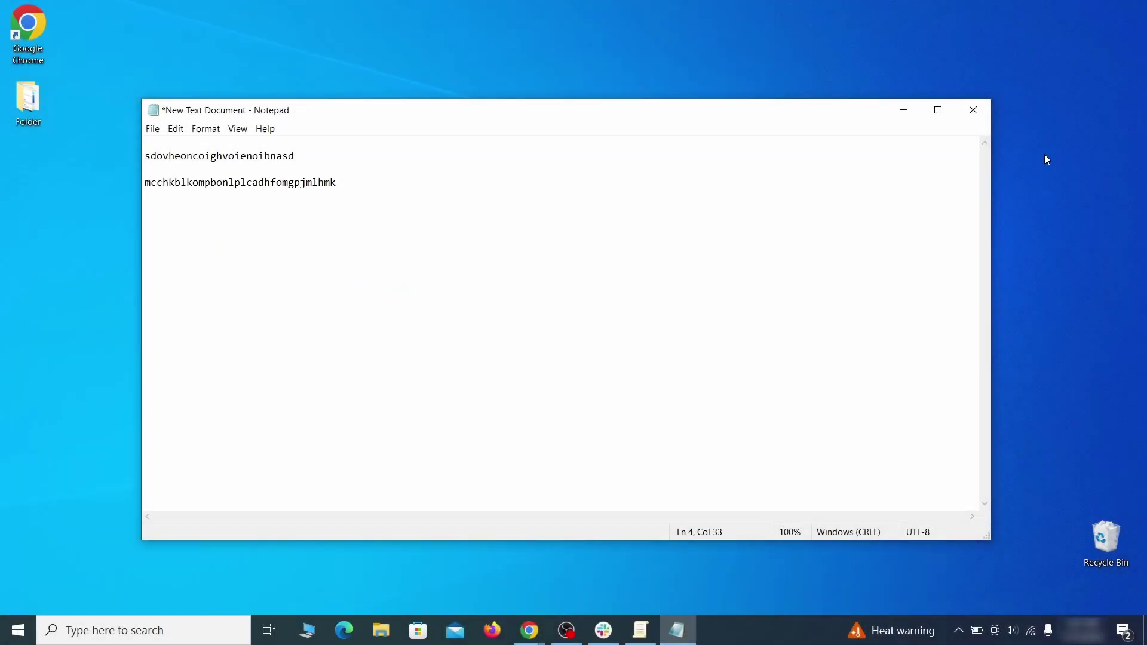
left_click(898, 111)
left_click(12, 638)
type("regedit")
Run Registry Editor as administrator and search it for the hijacked homepage value from the note
right_click(229, 226)
left_click(262, 247)
key("ctrl+f")
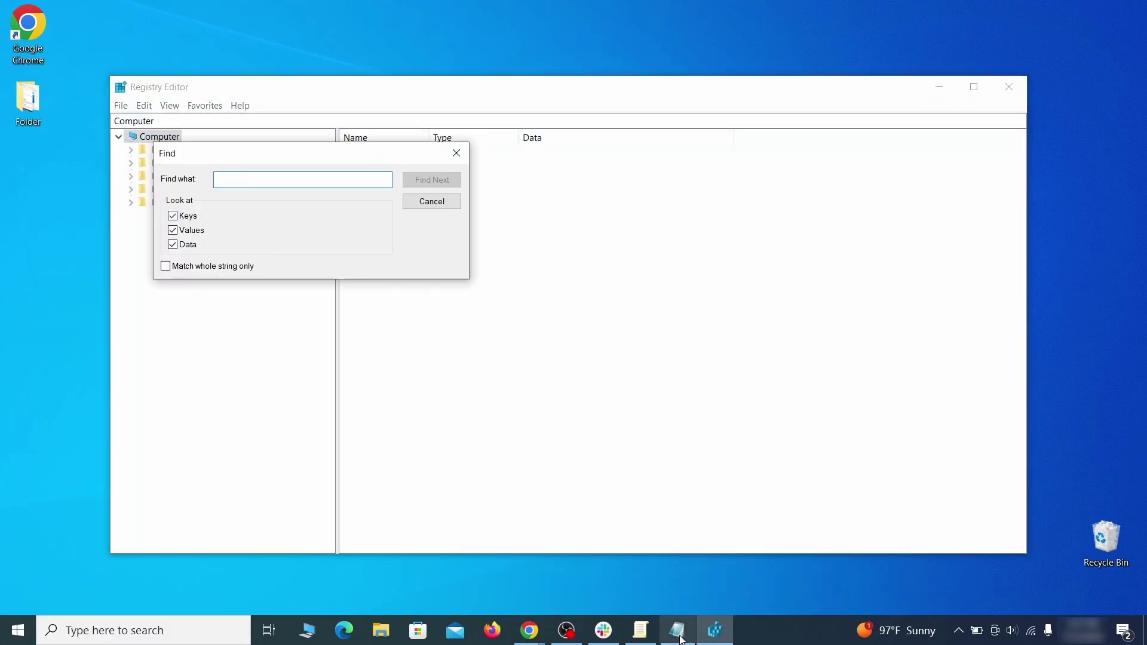
left_click(679, 631)
right_click(294, 158)
left_click(309, 200)
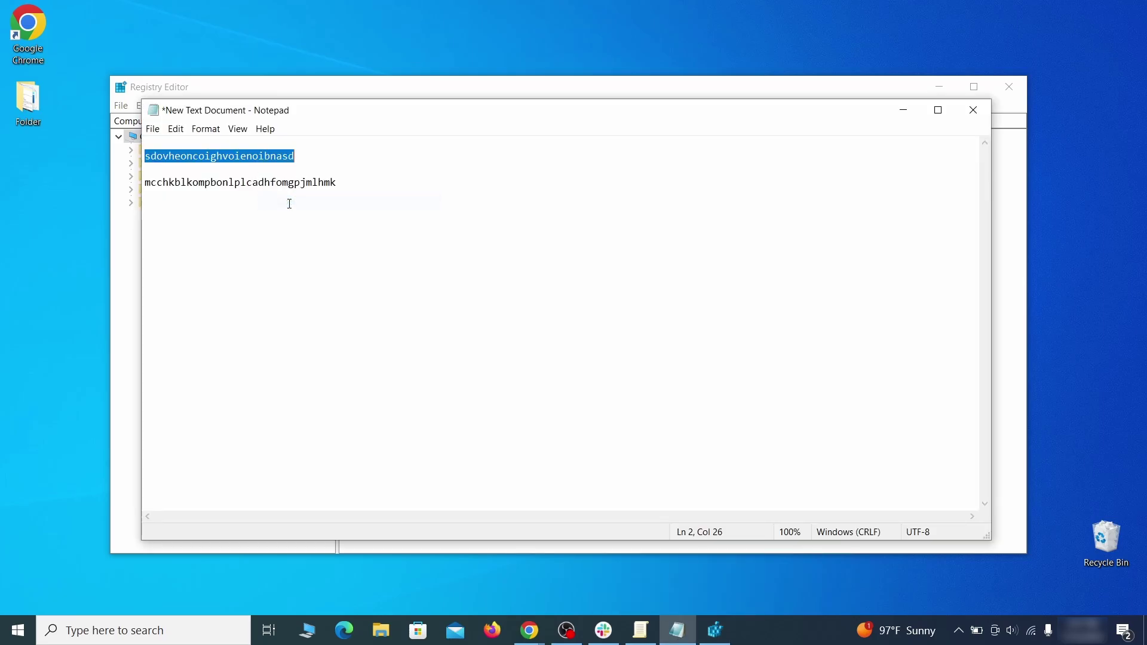
left_click(114, 220)
right_click(255, 181)
left_click(302, 238)
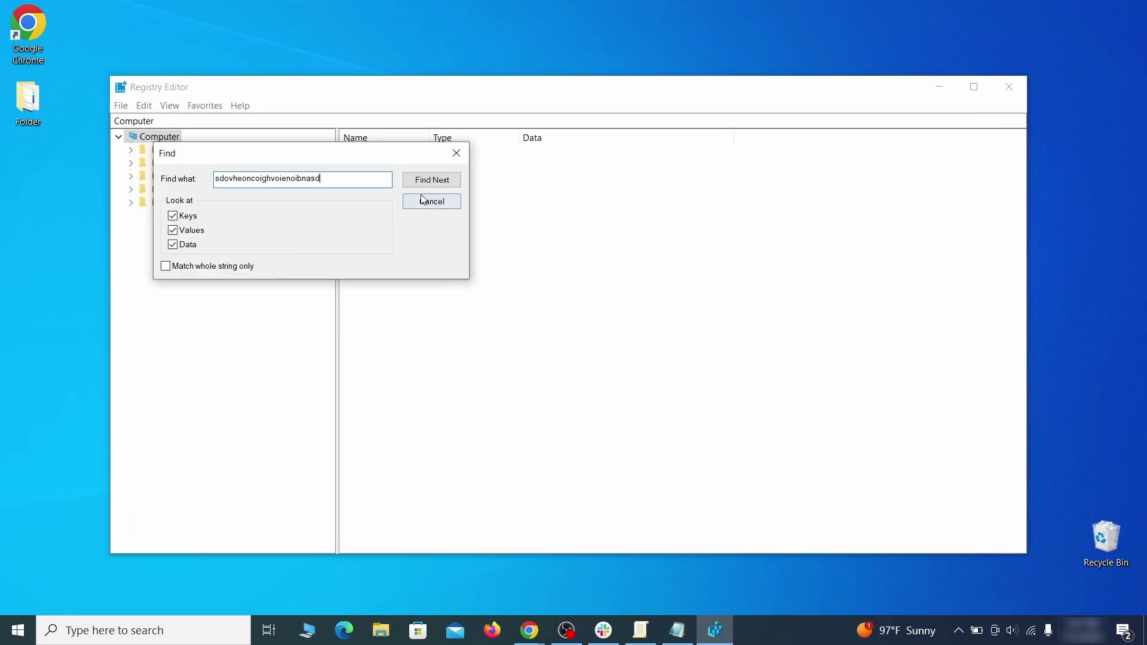
left_click(432, 180)
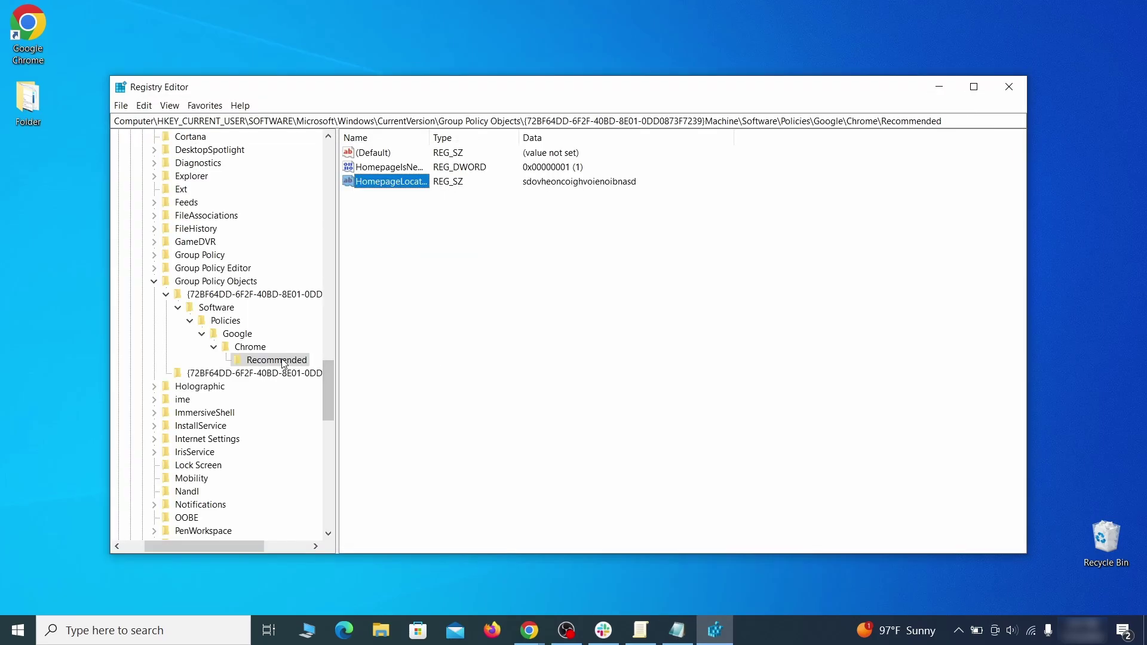
Delete the Chrome Recommended policy key that holds the found homepage value
right_click(282, 362)
left_click(341, 417)
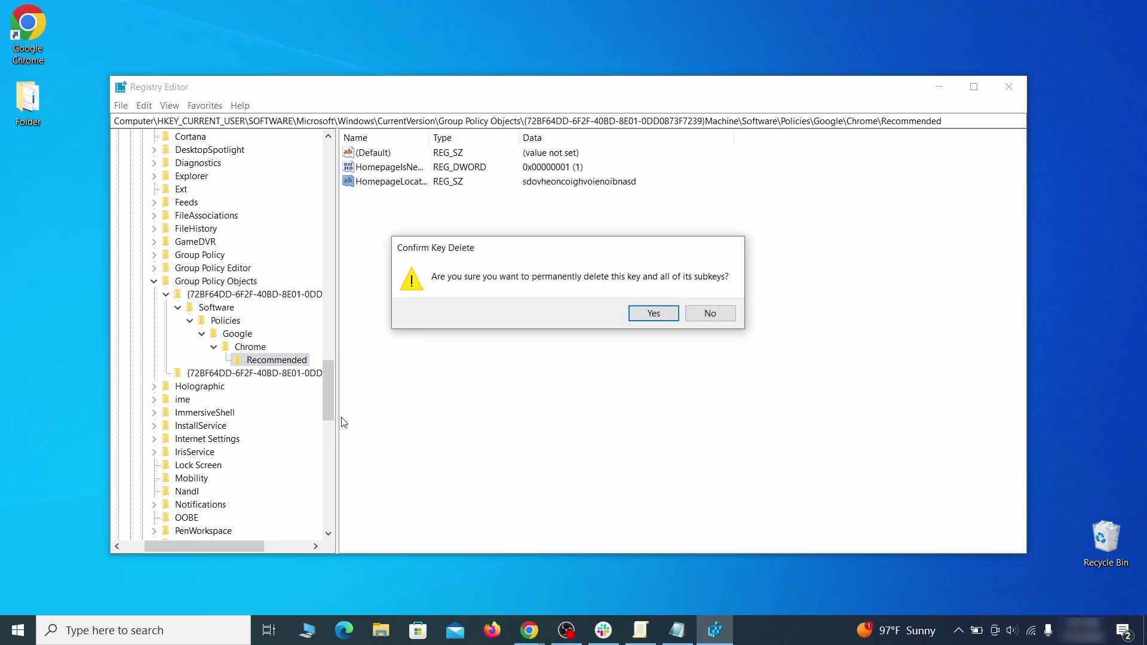
left_click(654, 313)
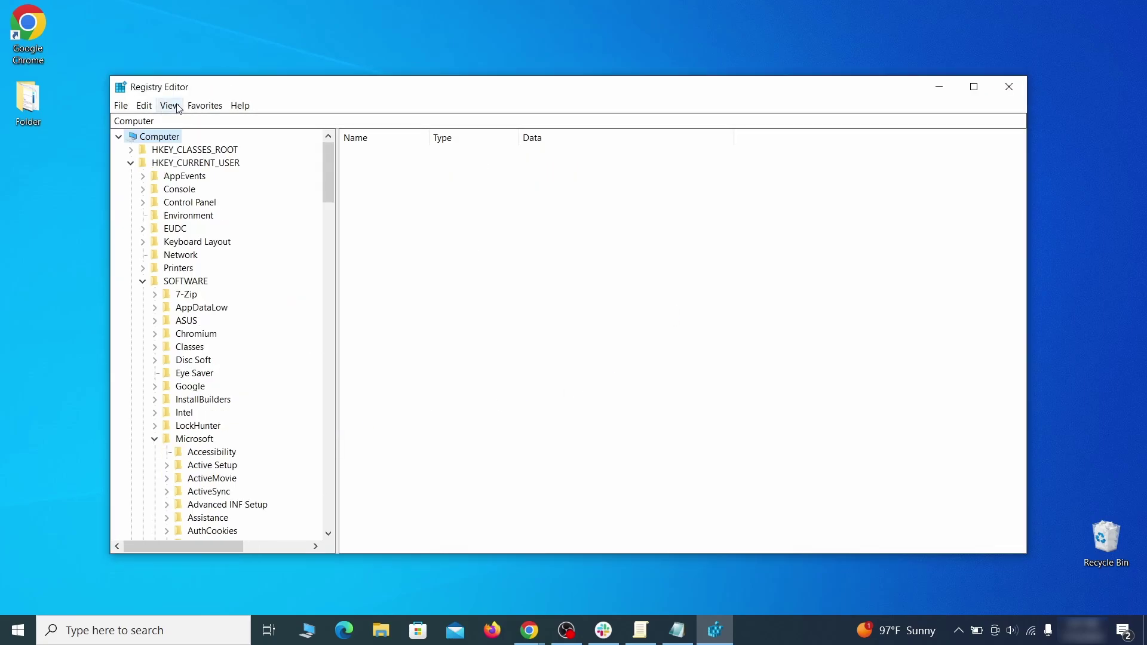
left_click(144, 106)
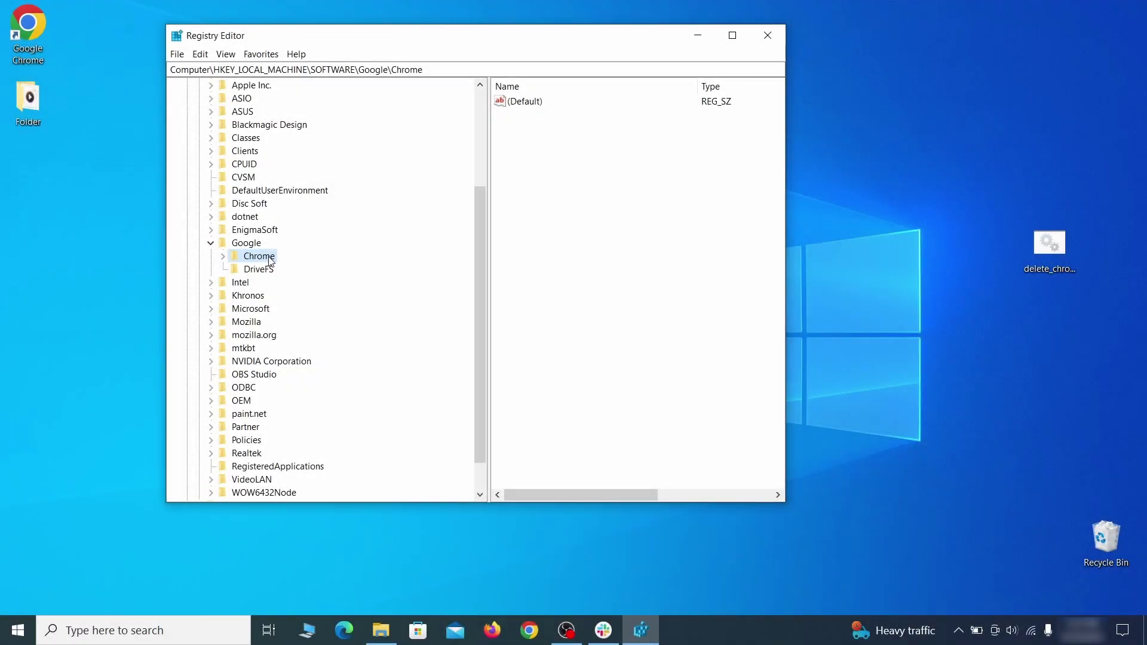
Attempt to delete the Google Chrome policy key, which fails with a deletion error
right_click(269, 258)
left_click(317, 313)
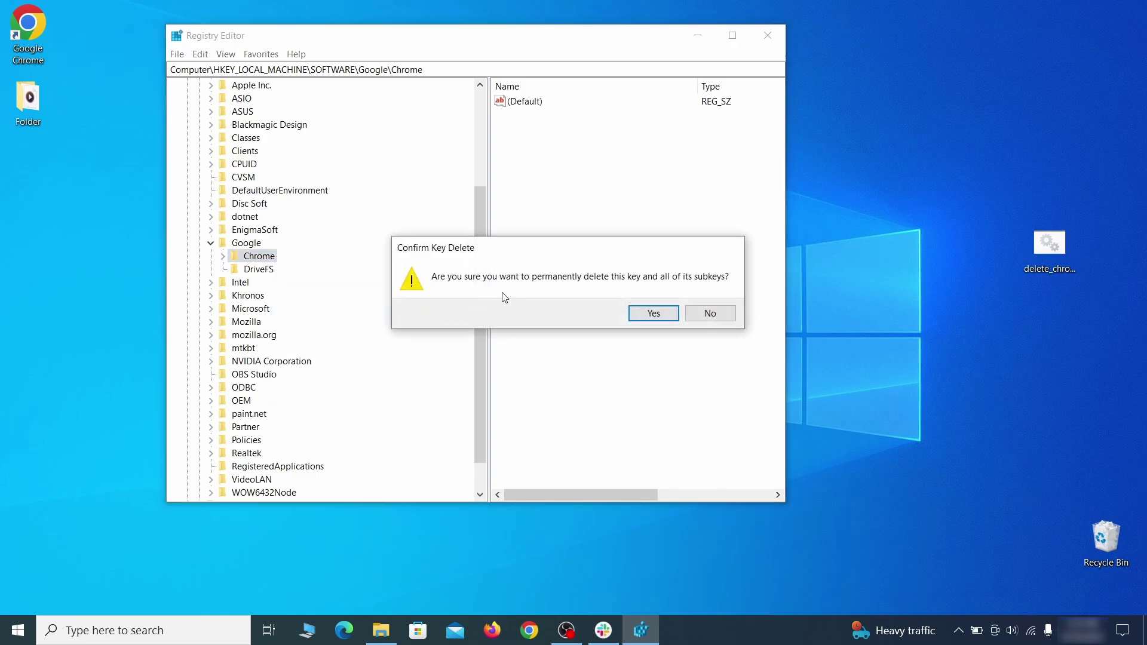
left_click(663, 317)
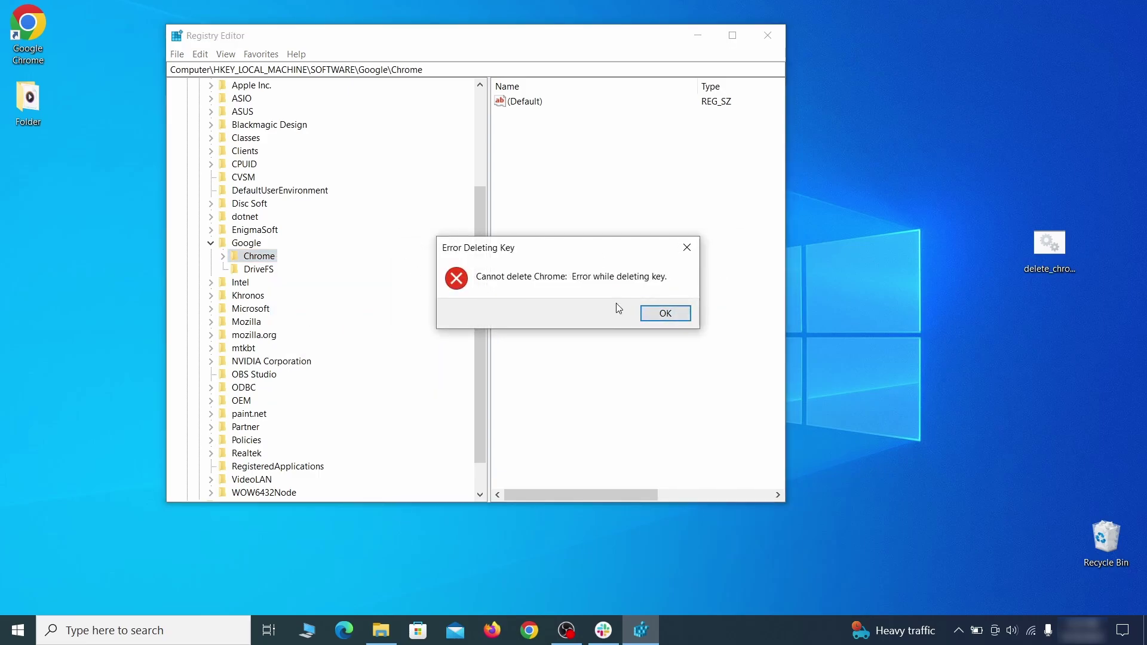
left_click(665, 312)
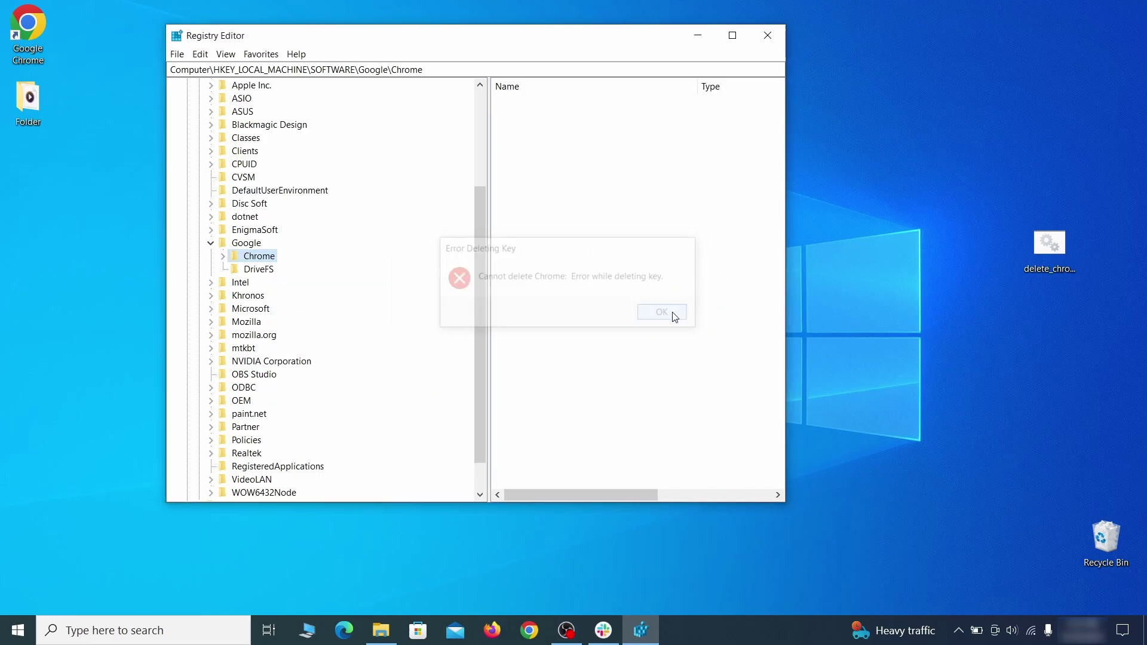
Make Everyone the owner of the Chrome key and replace child permissions with inherited ones
right_click(268, 260)
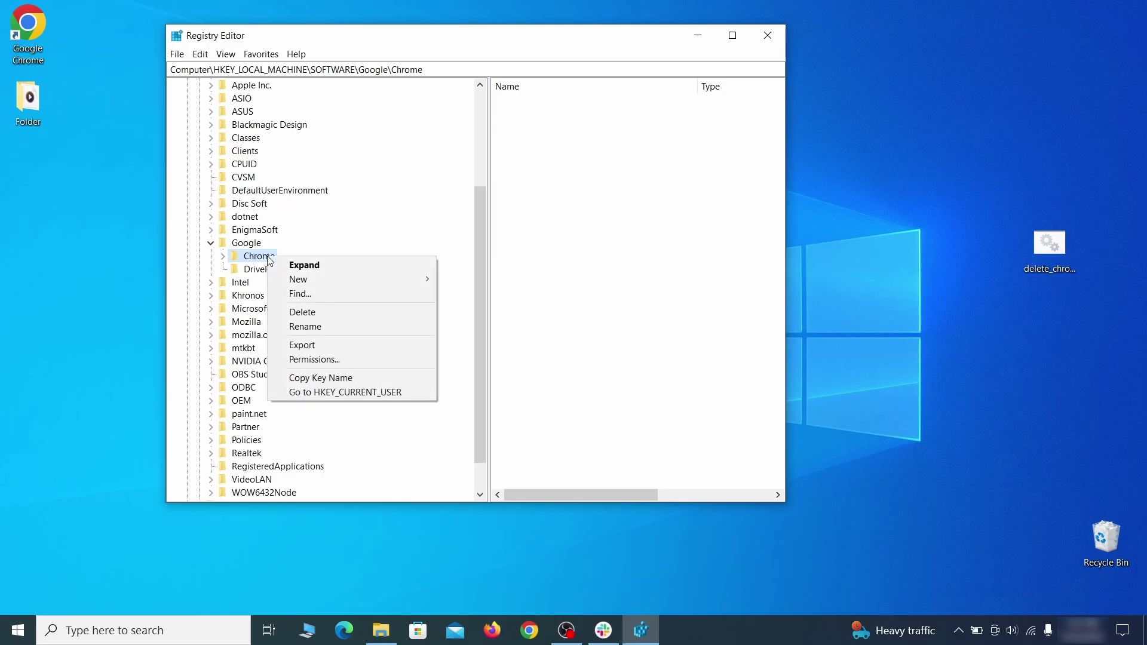
left_click(340, 358)
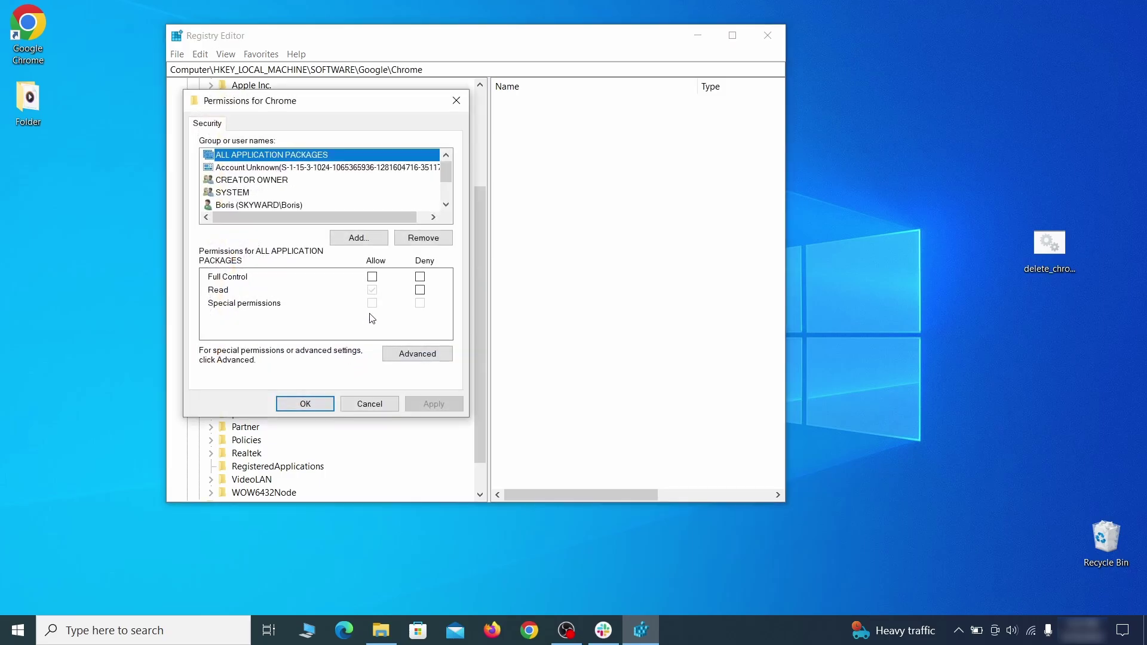
left_click(417, 355)
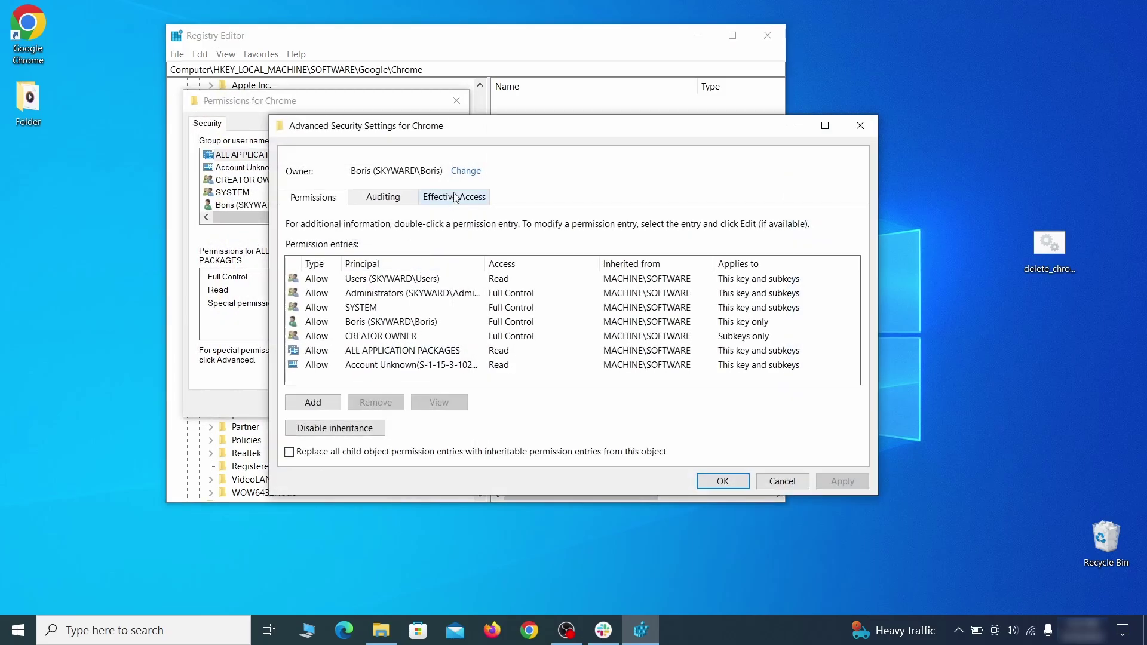
left_click(464, 172)
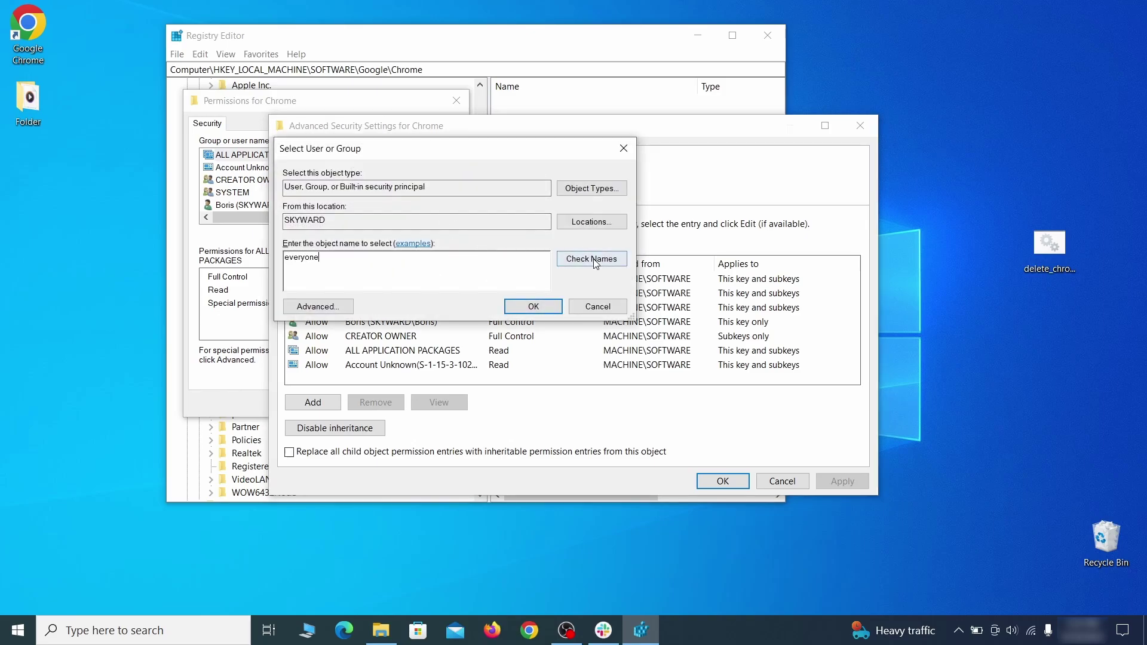
left_click(534, 307)
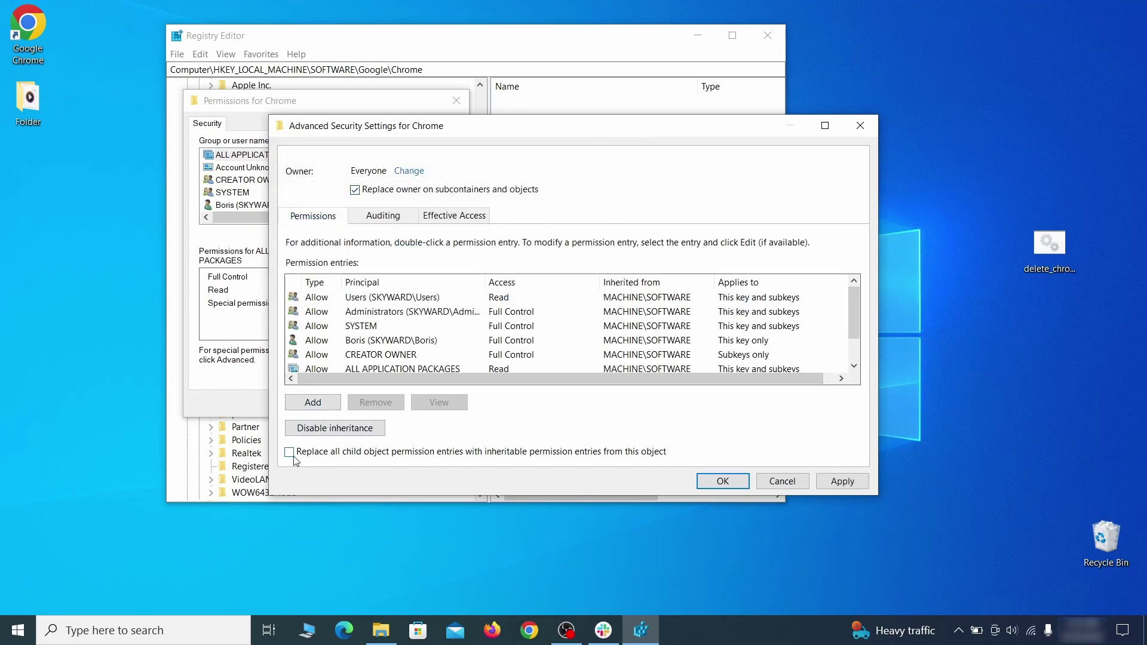
left_click(843, 481)
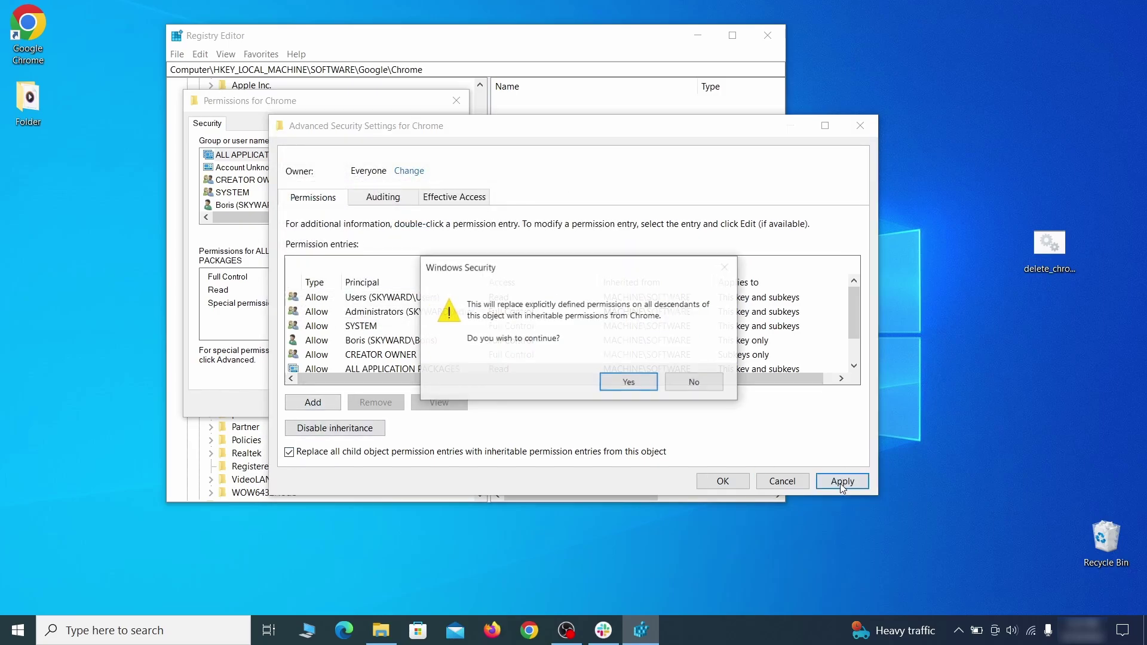
left_click(622, 382)
left_click(723, 482)
left_click(303, 402)
Delete the Chrome key, its Recommended subkey and the Chrome policy key under Policies\Google
right_click(262, 257)
left_click(325, 318)
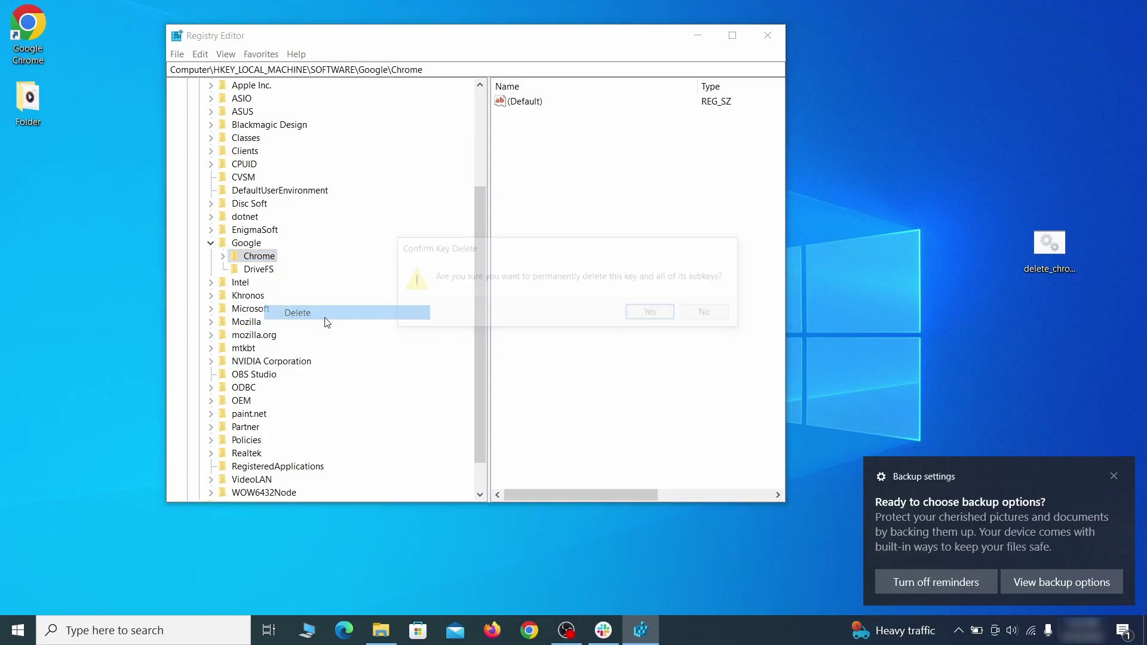
left_click(653, 313)
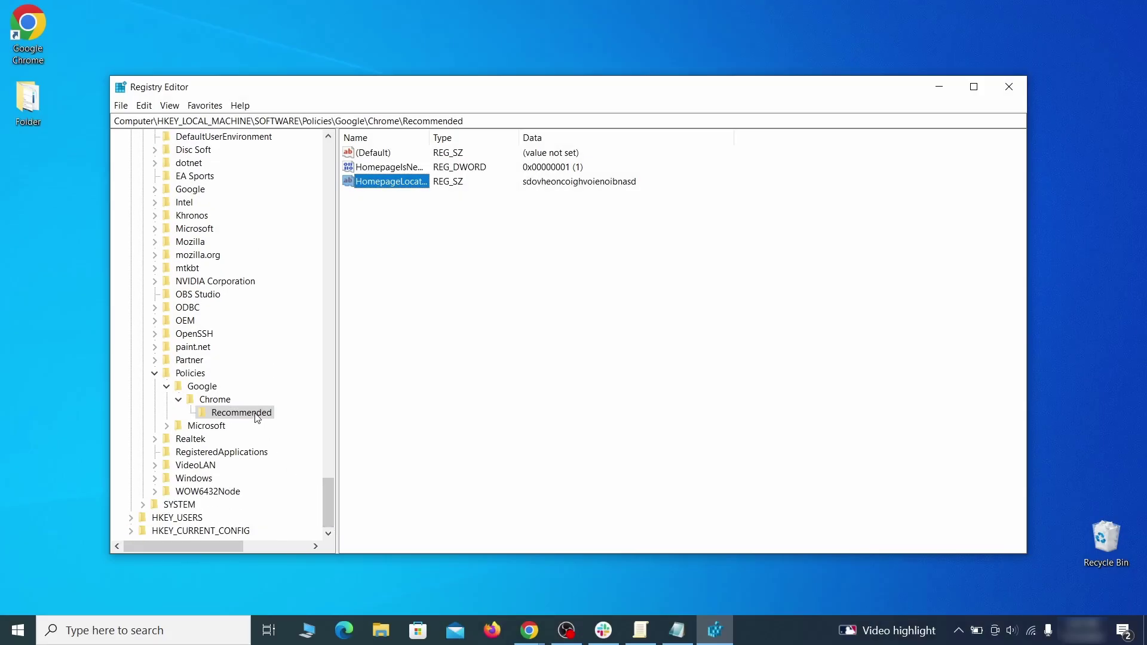
right_click(256, 417)
left_click(314, 471)
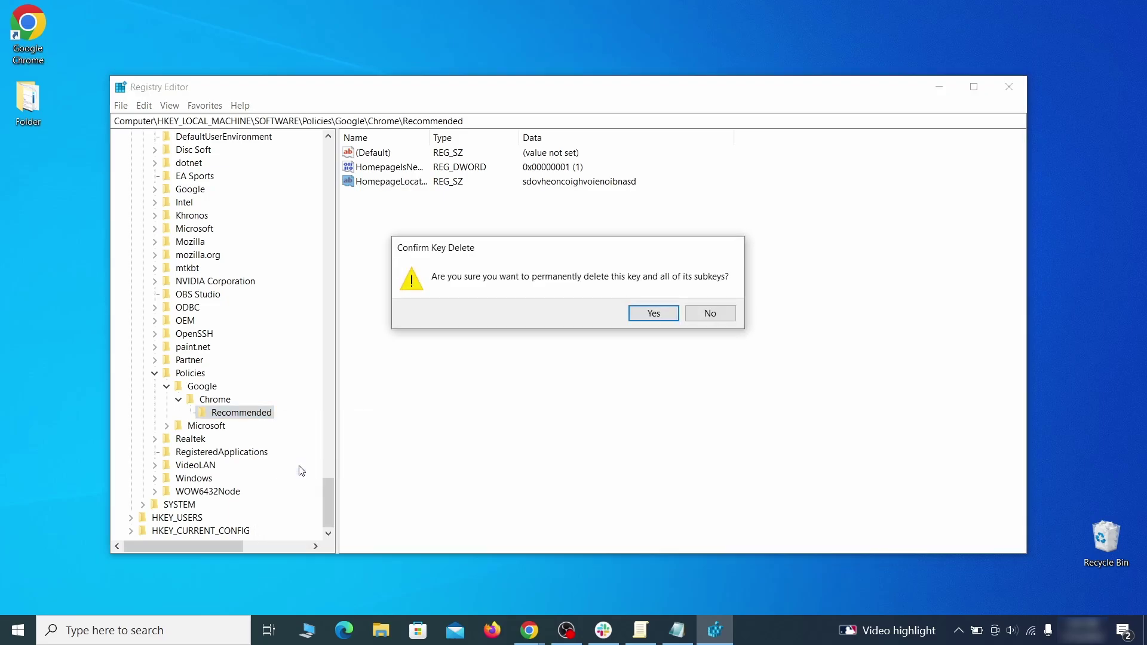
left_click(654, 315)
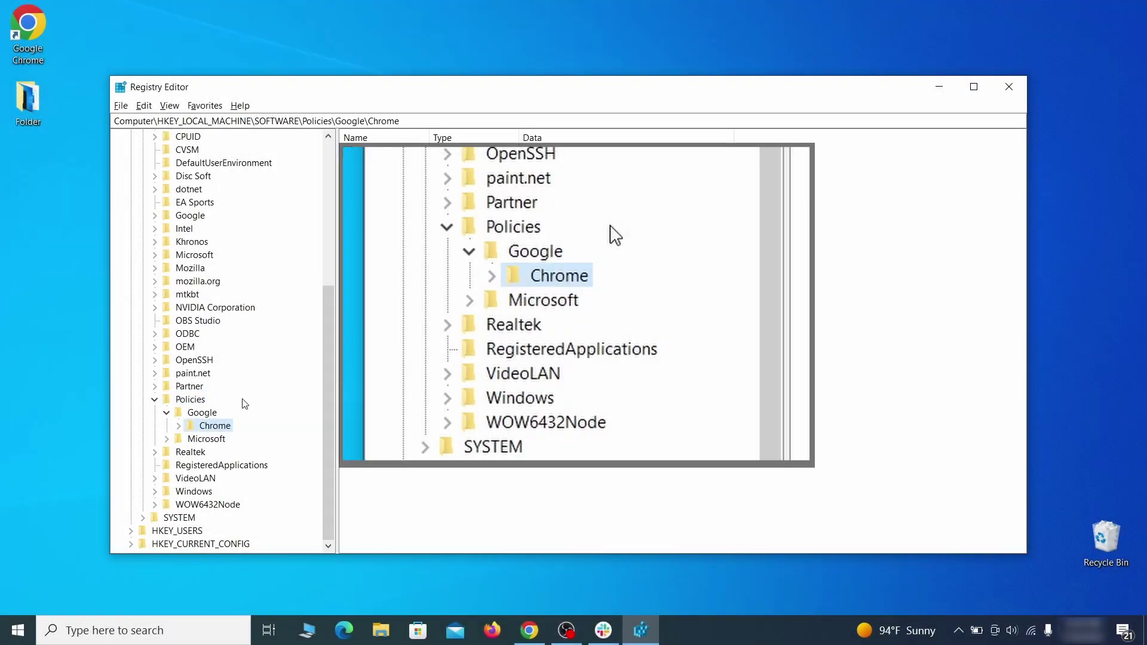
right_click(213, 429)
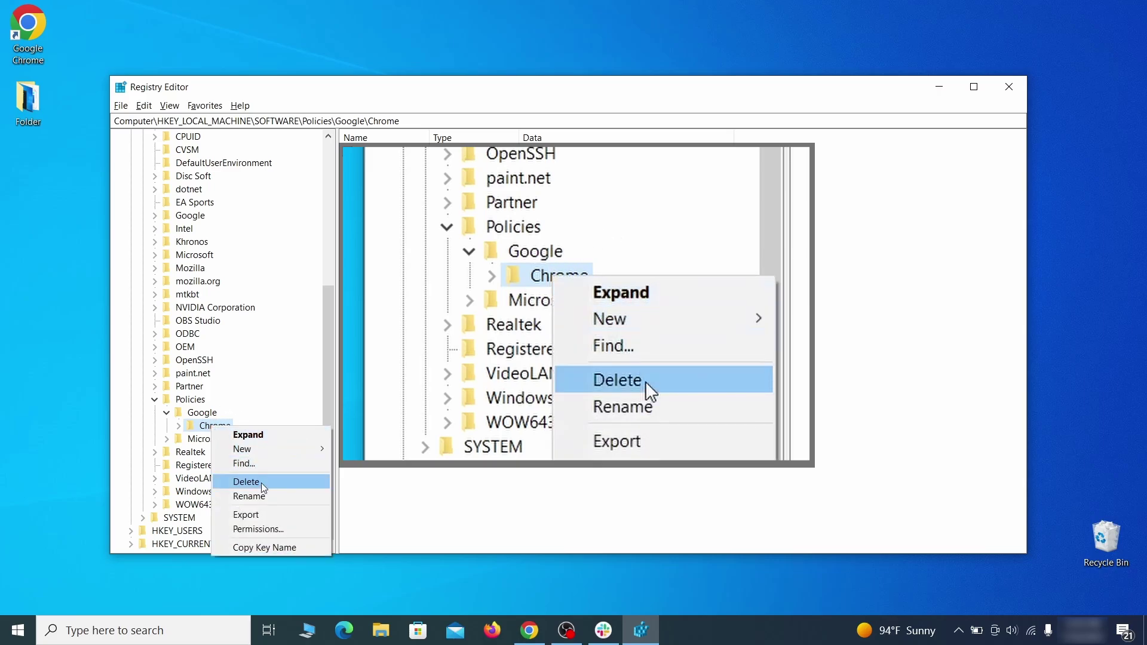
left_click(263, 484)
left_click(670, 314)
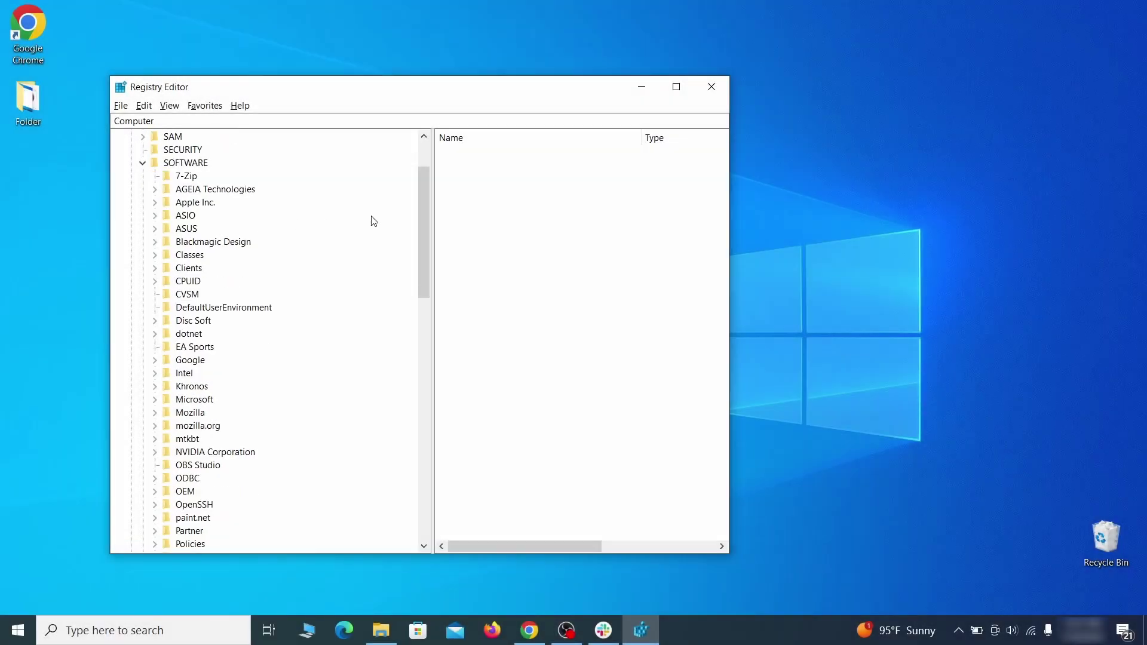
left_click_drag(428, 224, 413, 422)
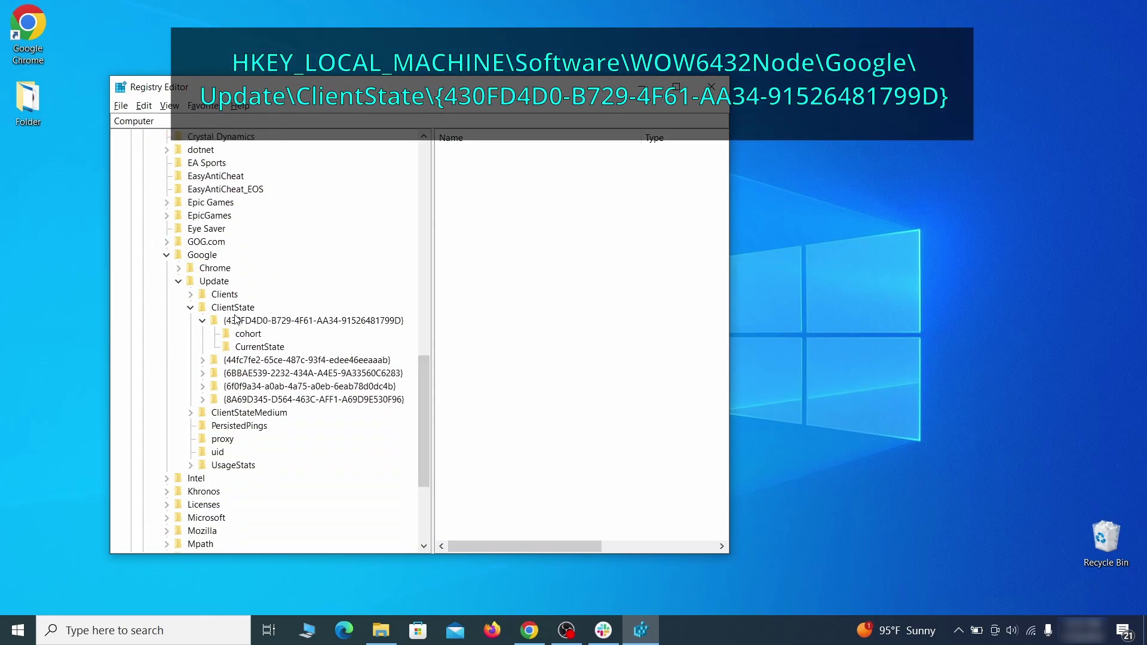
Delete the CloudManagementEnrollmentToken value from Google Update's {430FD4D0...} ClientState key
left_click(254, 325)
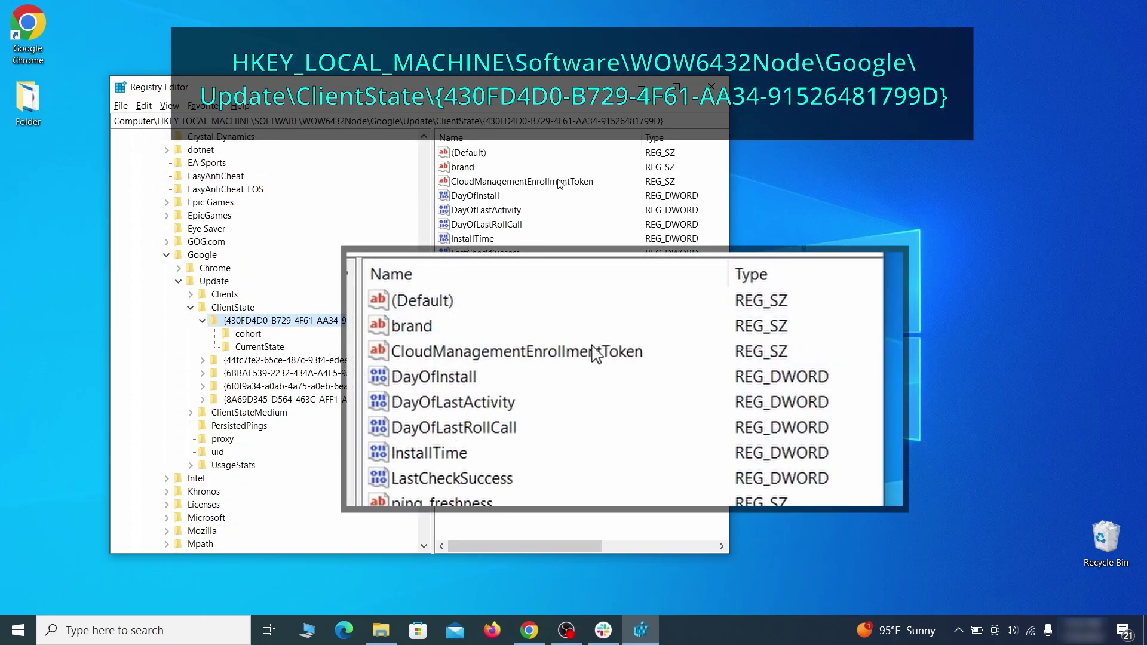
left_click(584, 184)
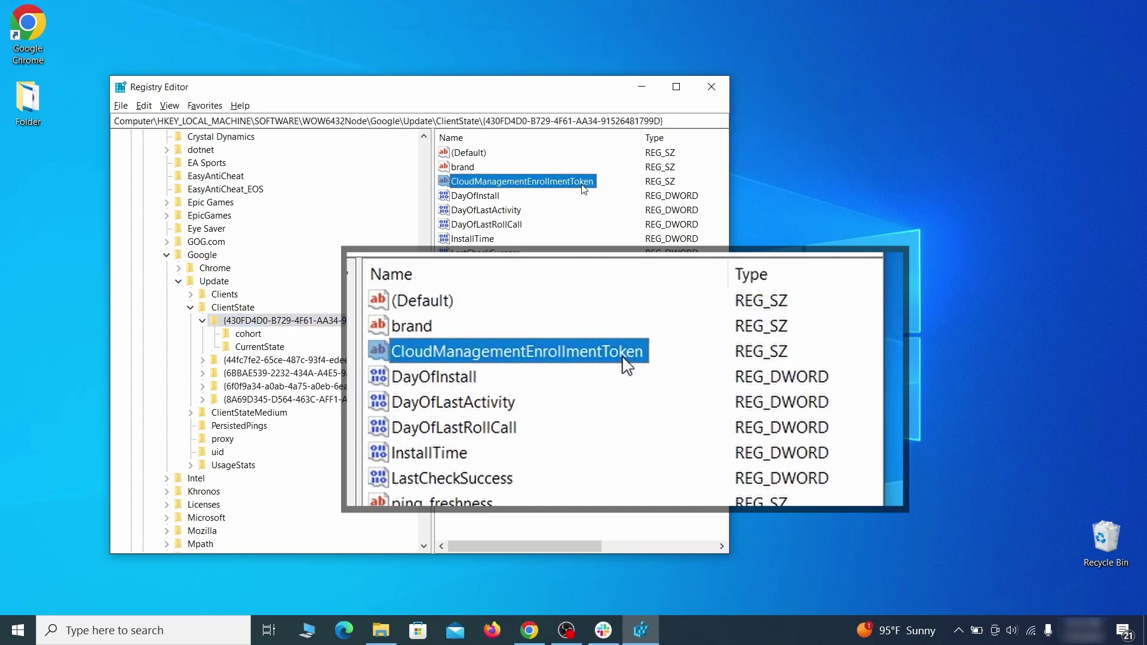
right_click(587, 185)
left_click(614, 226)
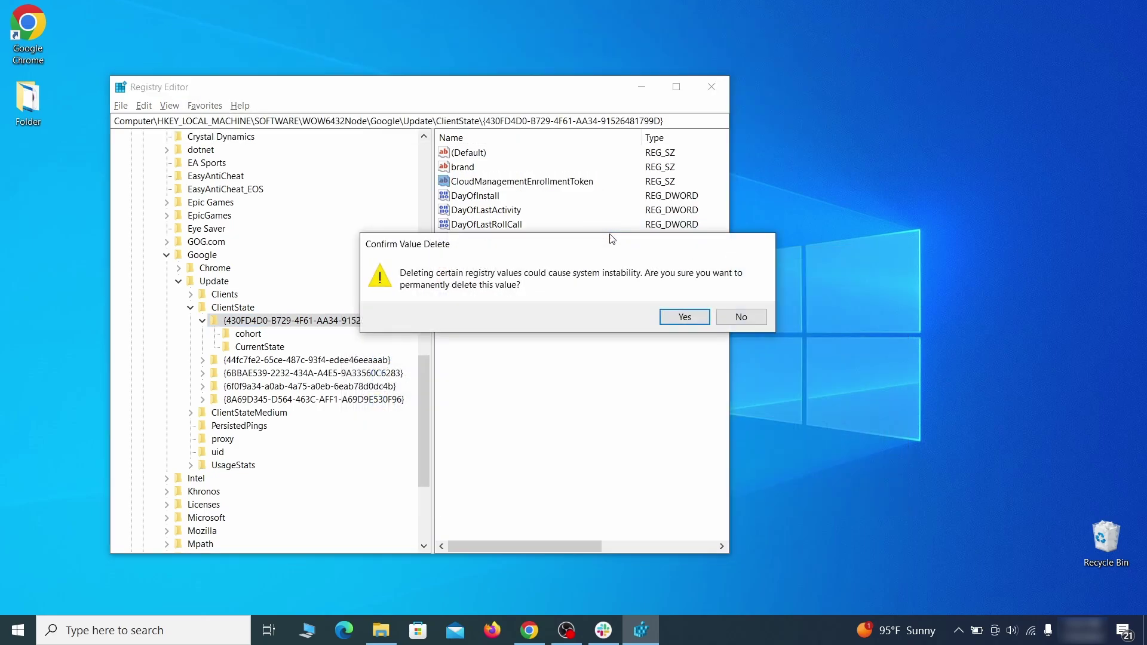
left_click(684, 320)
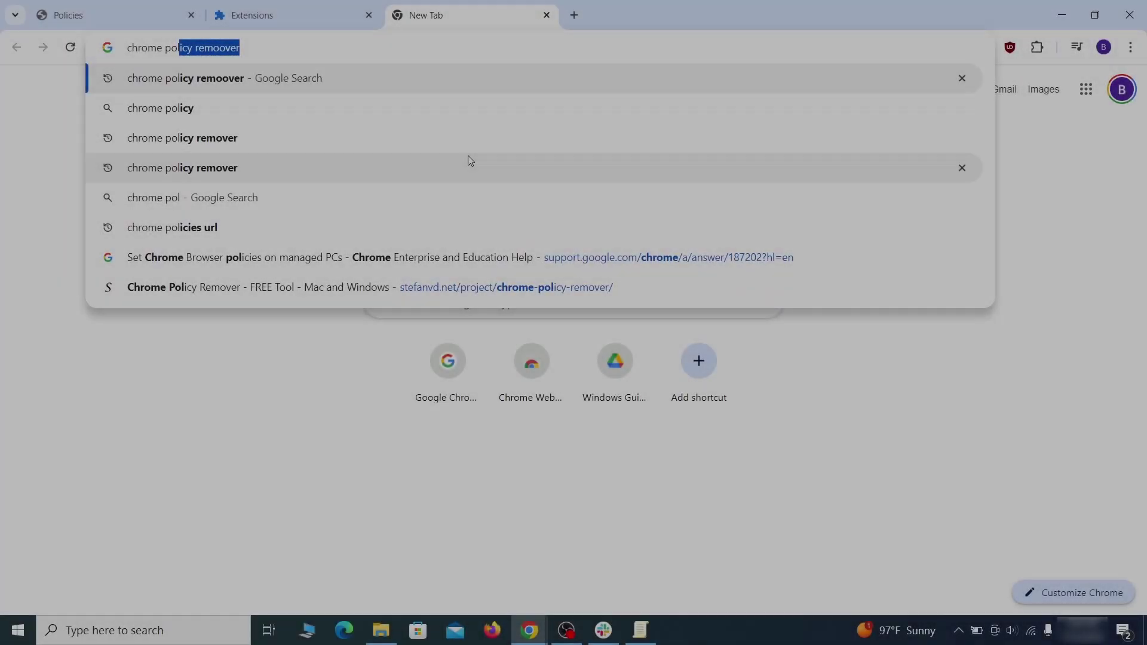
type("cy re")
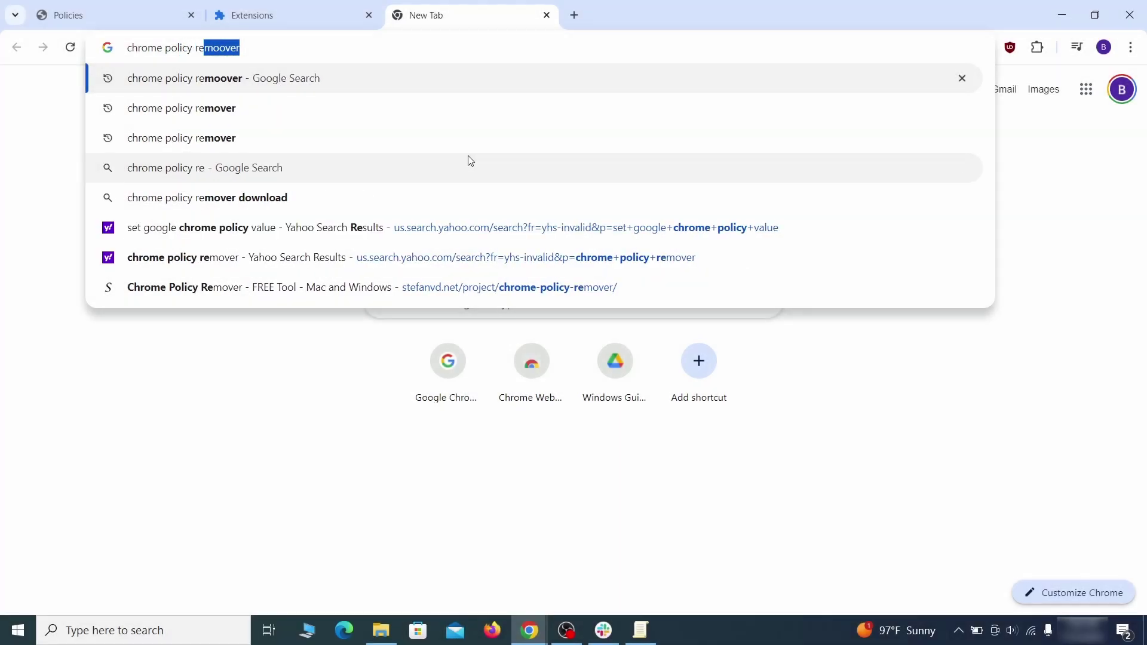
type("mover")
Search for 'chrome policy remover', open the stefanvd.net page and download the Windows script
key("Return")
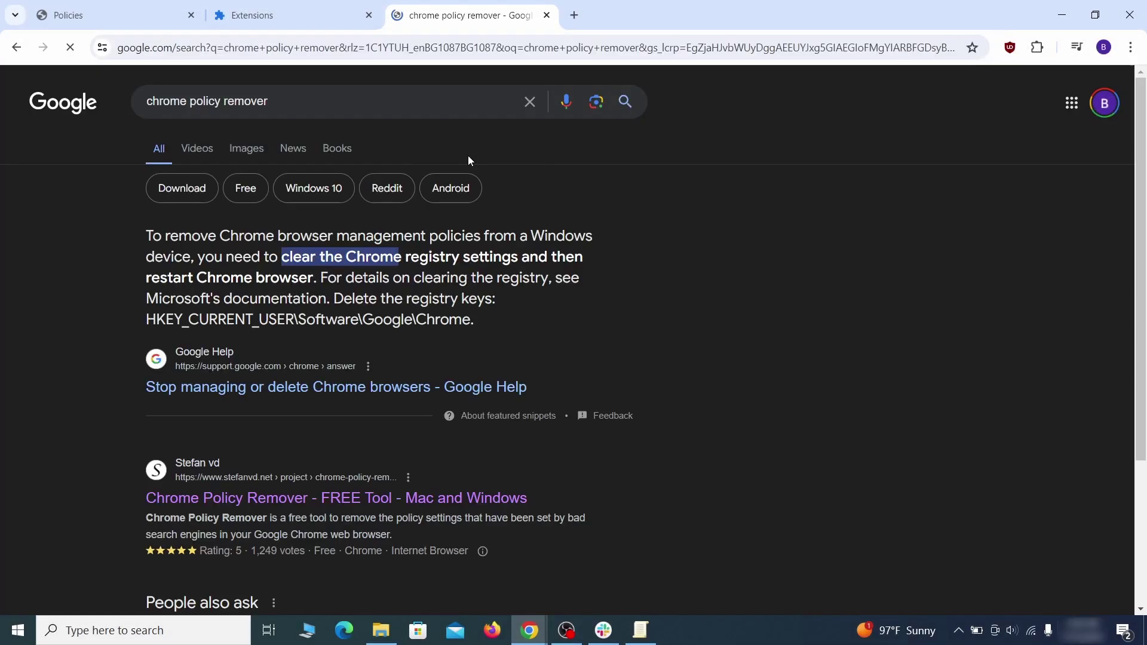
left_click(340, 499)
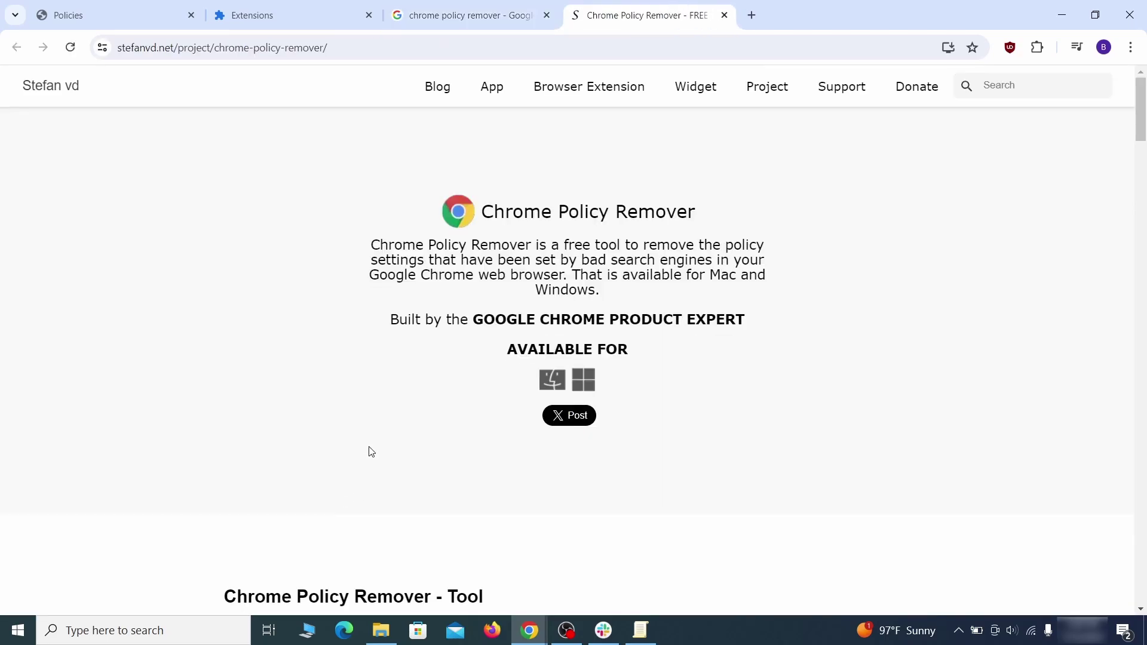
scroll(368, 453, "down", 3)
scroll(373, 457, "down", 4)
scroll(373, 457, "down", 5)
scroll(374, 458, "down", 4)
scroll(373, 458, "down", 4)
scroll(374, 457, "down", 3)
scroll(375, 458, "down", 5)
scroll(375, 458, "down", 5)
scroll(374, 457, "down", 4)
scroll(374, 457, "down", 3)
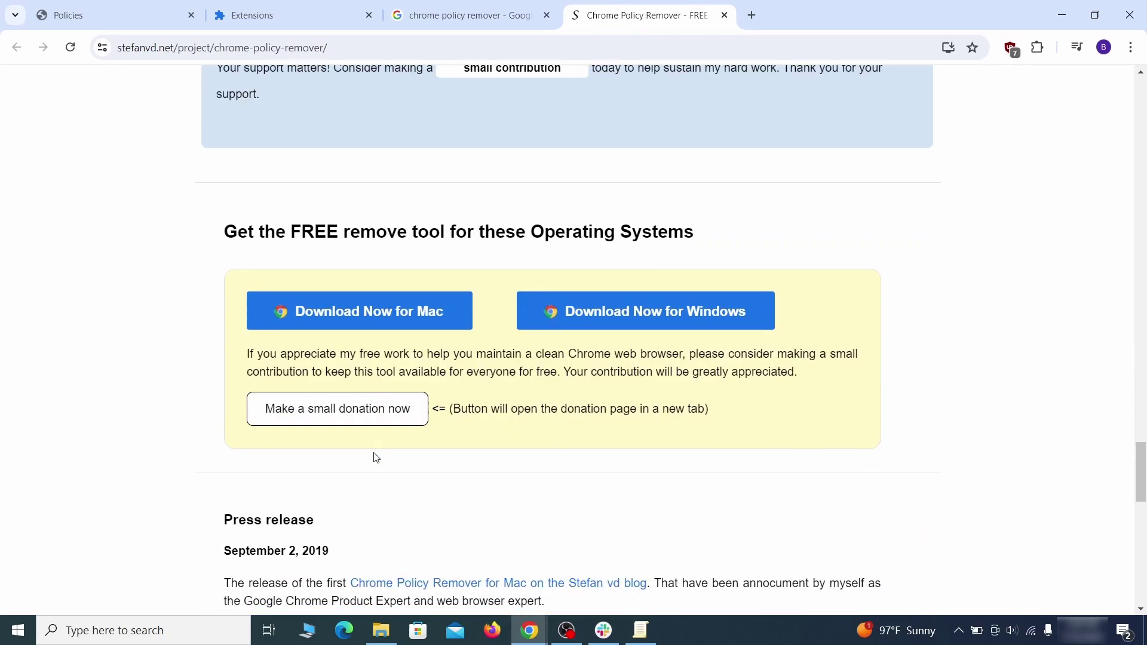
left_click(683, 308)
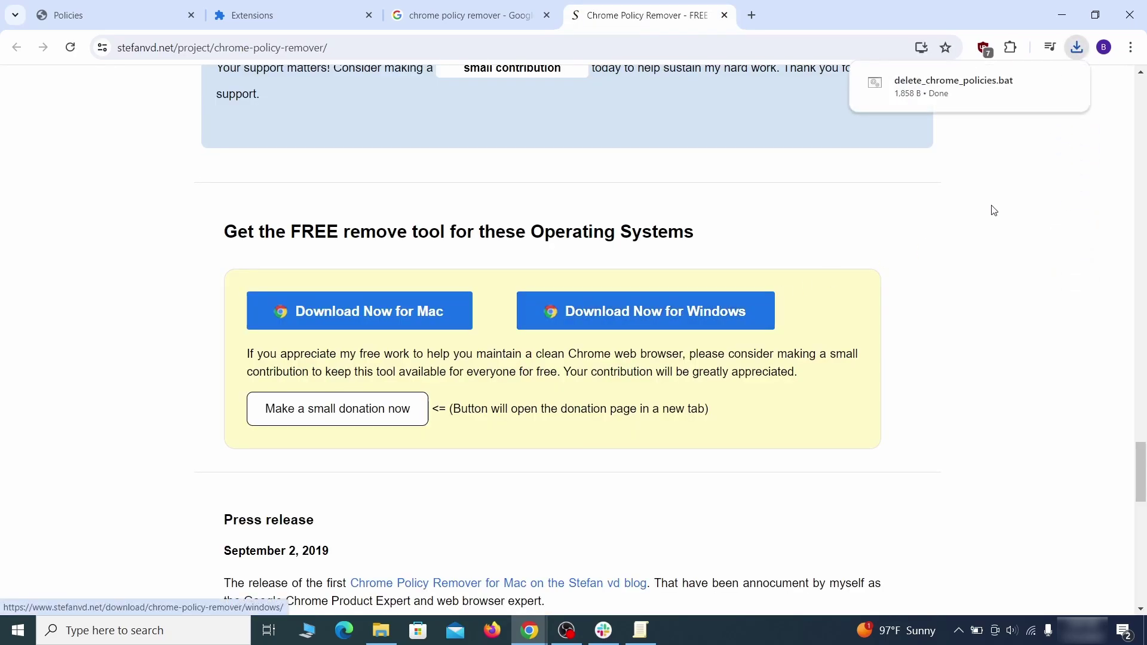
mouse_move(968, 87)
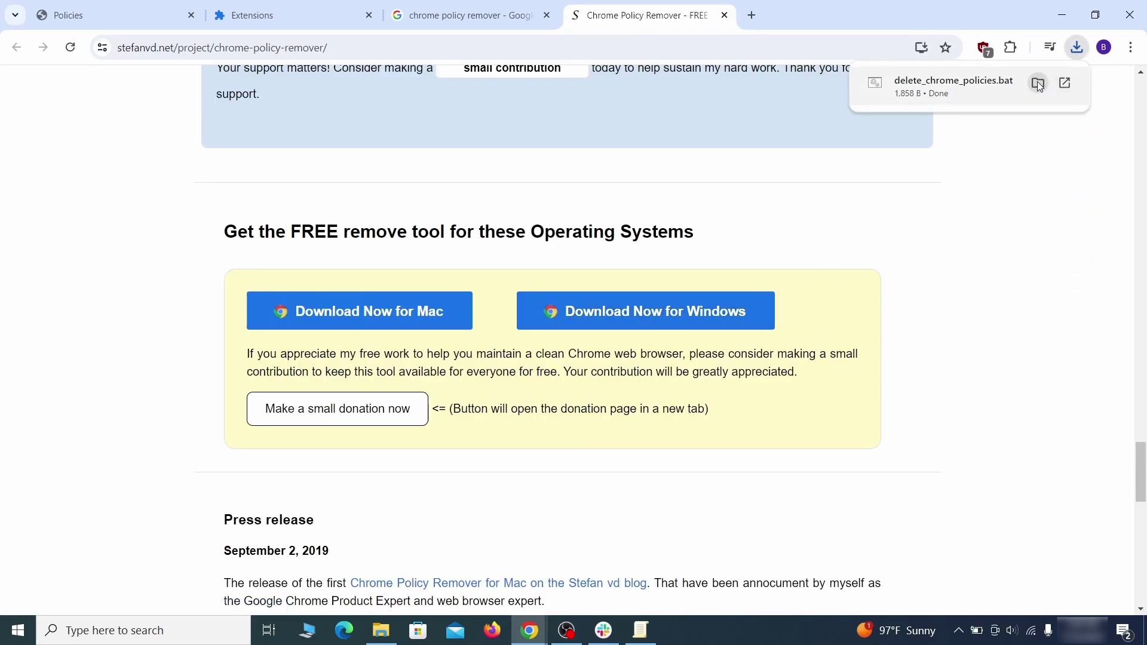
Move the downloaded delete_chrome_policies script from Downloads onto the desktop
left_click(1038, 83)
left_click(1061, 14)
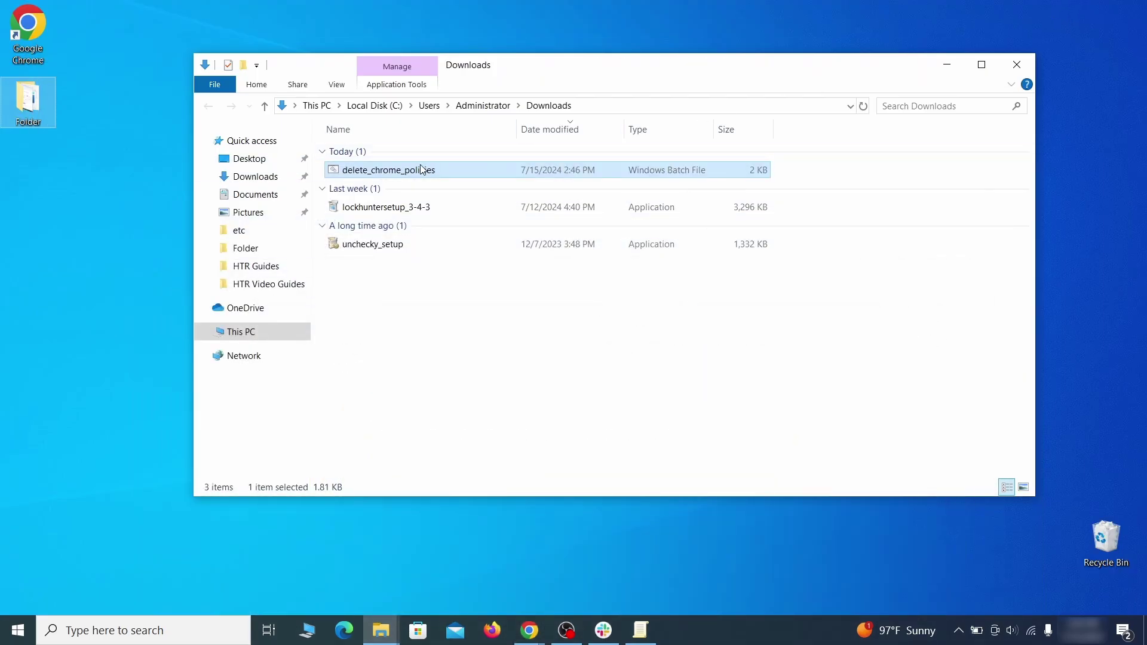
left_click_drag(421, 170, 113, 373)
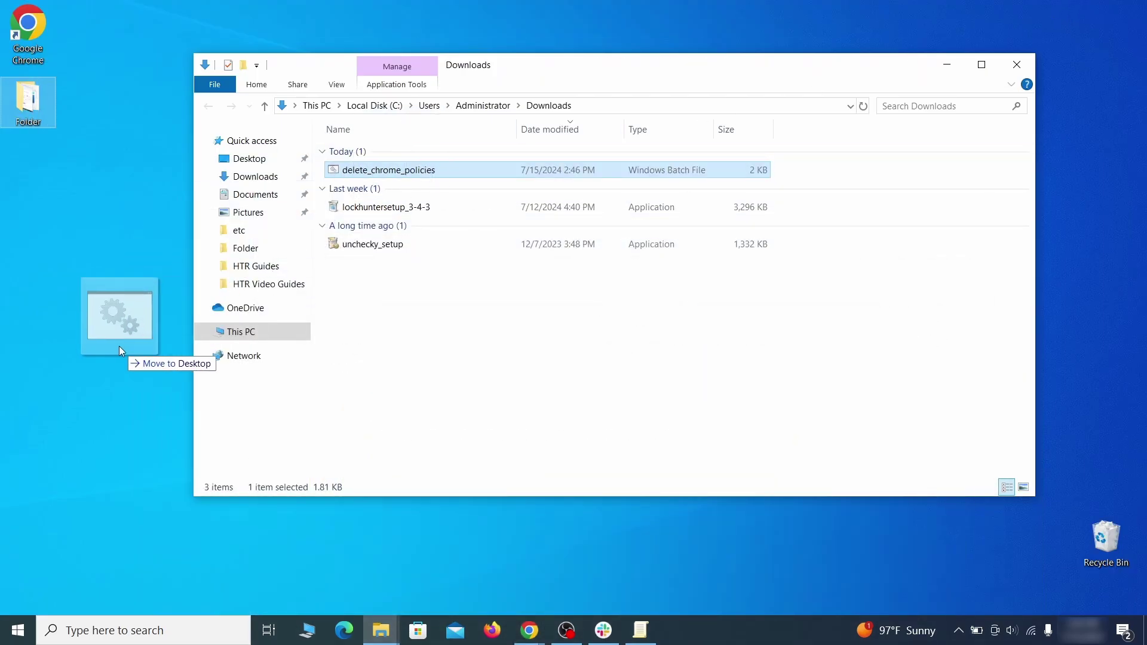
left_click(1018, 67)
left_click_drag(64, 377, 575, 231)
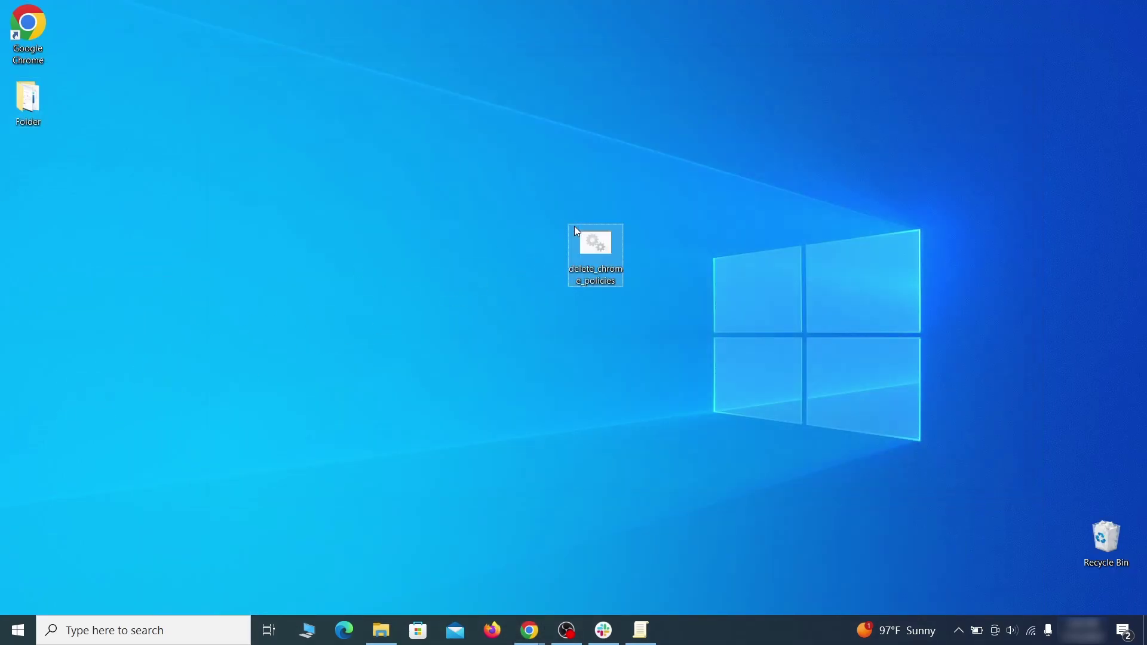
Run delete_chrome_policies as administrator past the SmartScreen warning and close its window
right_click(609, 250)
left_click(686, 306)
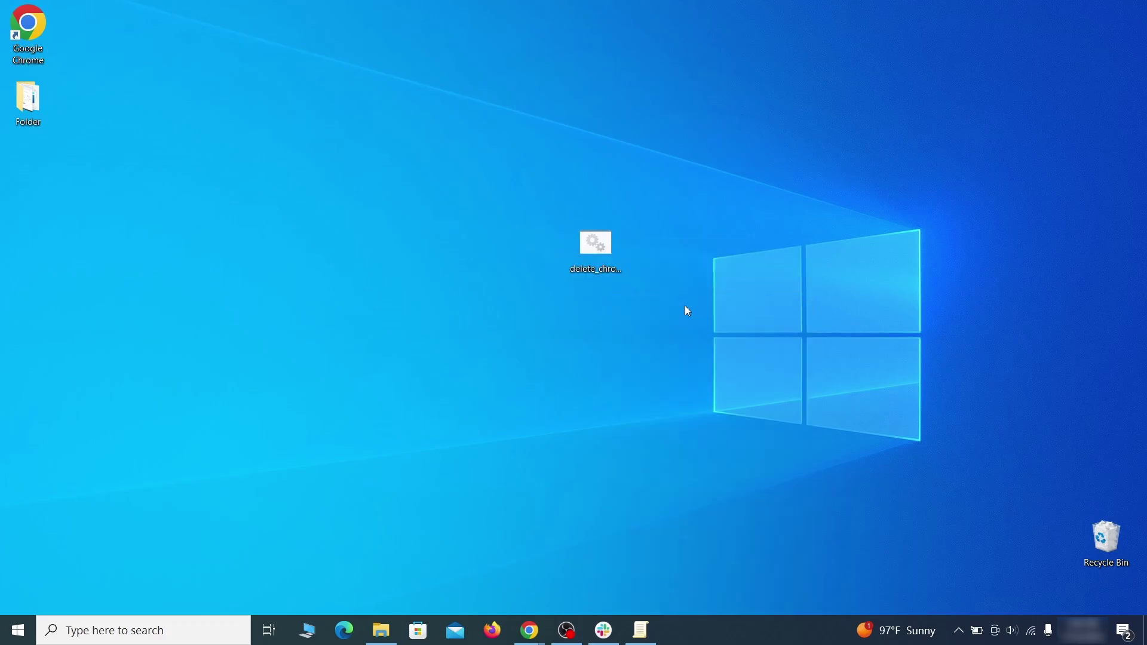
left_click(420, 208)
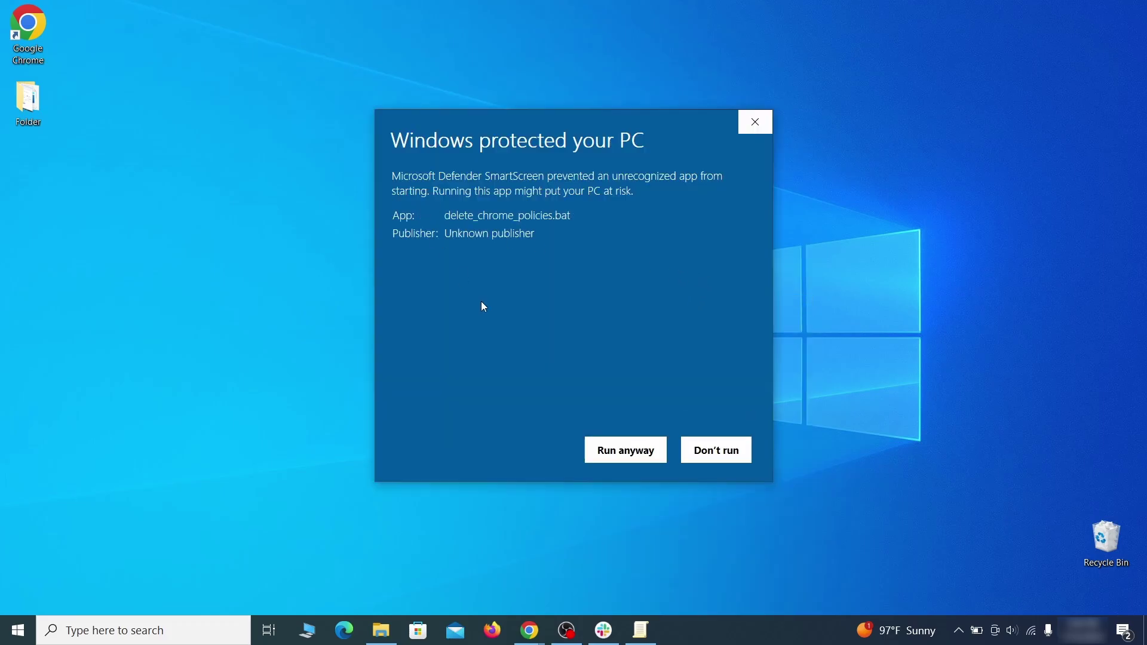
left_click(626, 456)
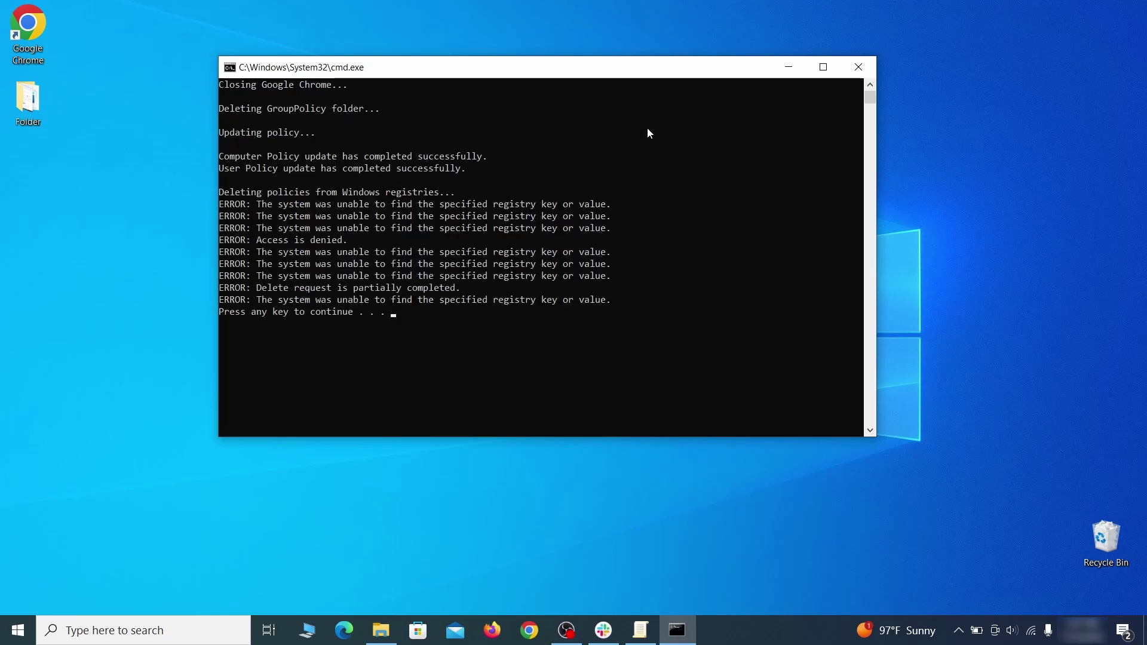
left_click(860, 69)
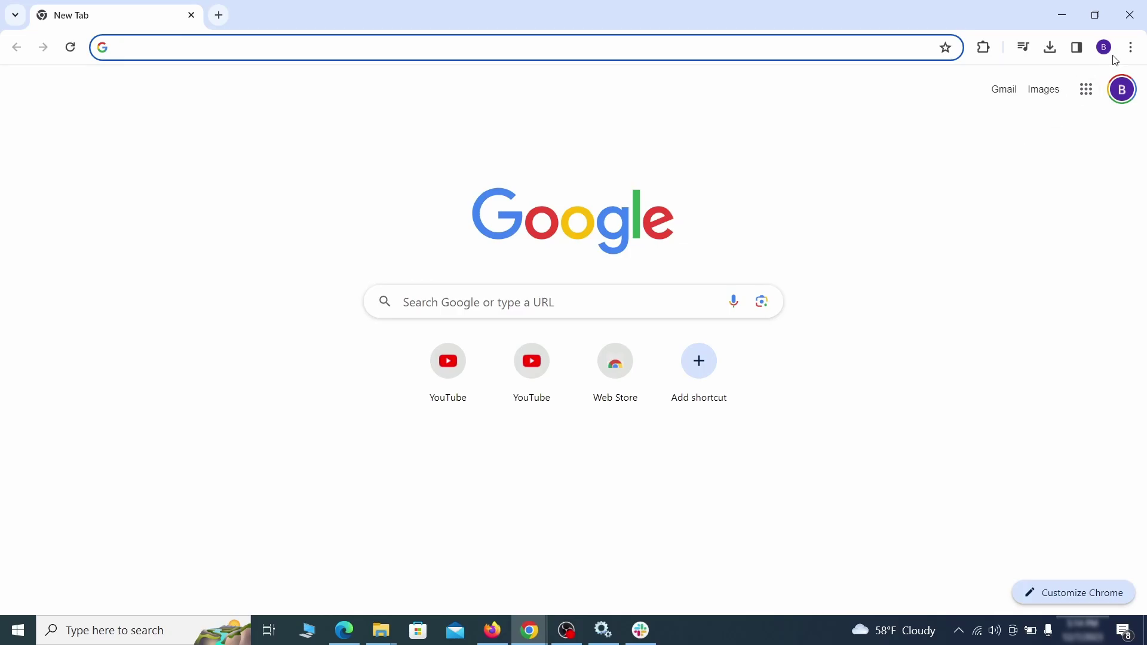
Turn off and remove the Add to Zola Button extension from Manage Extensions
left_click(1130, 47)
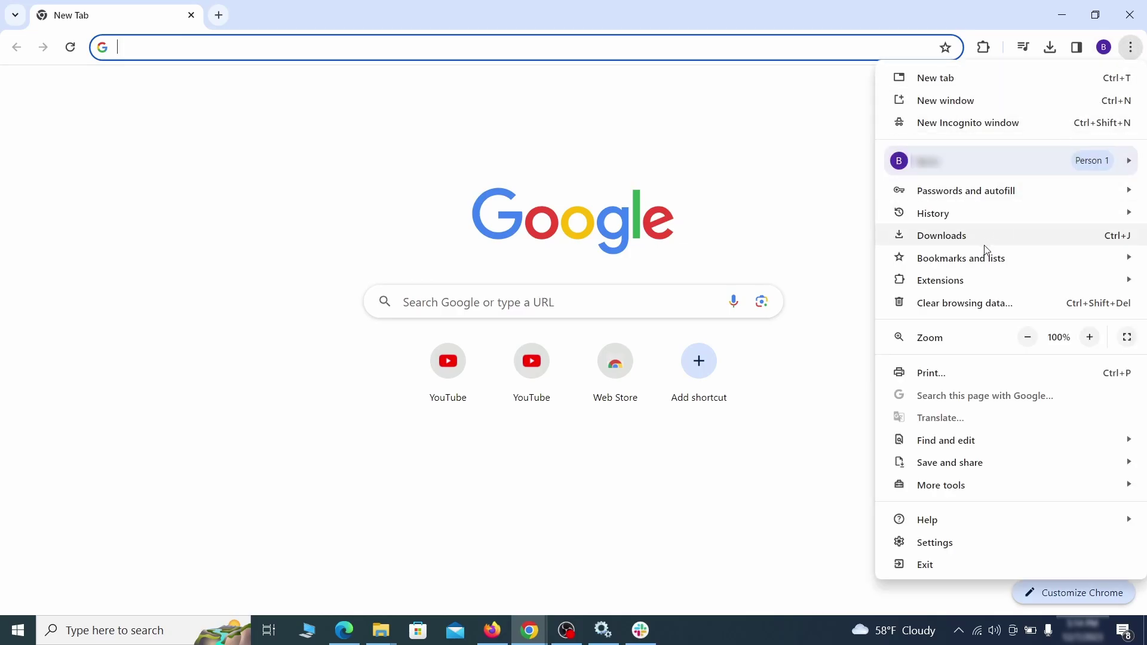
mouse_move(940, 281)
left_click(843, 281)
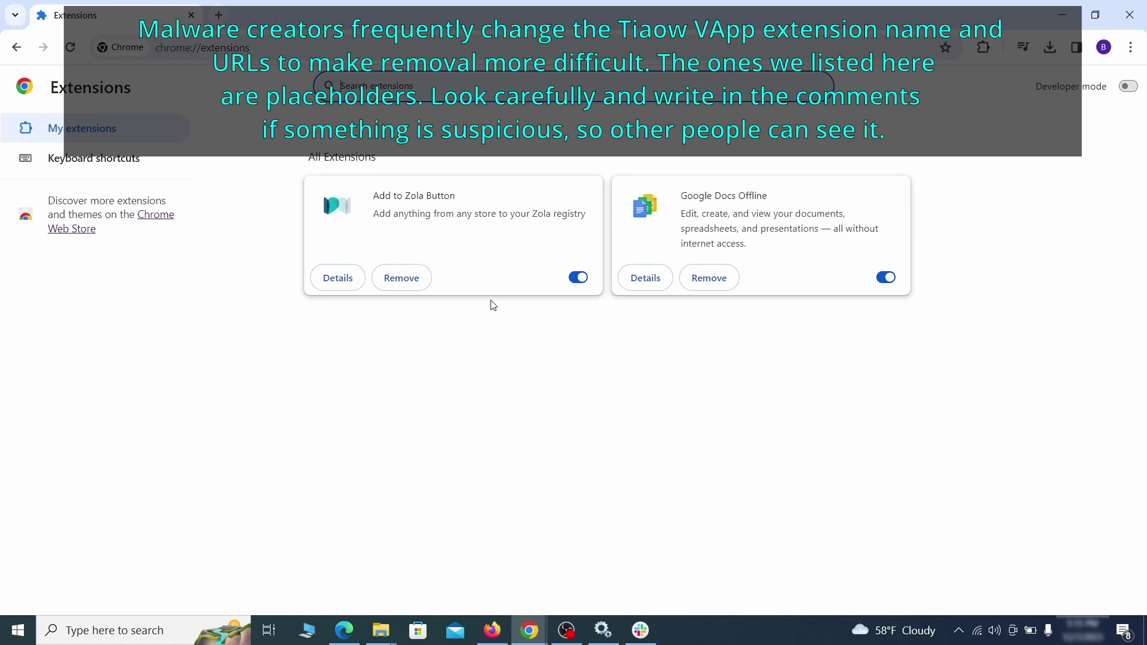
left_click(579, 278)
left_click(400, 277)
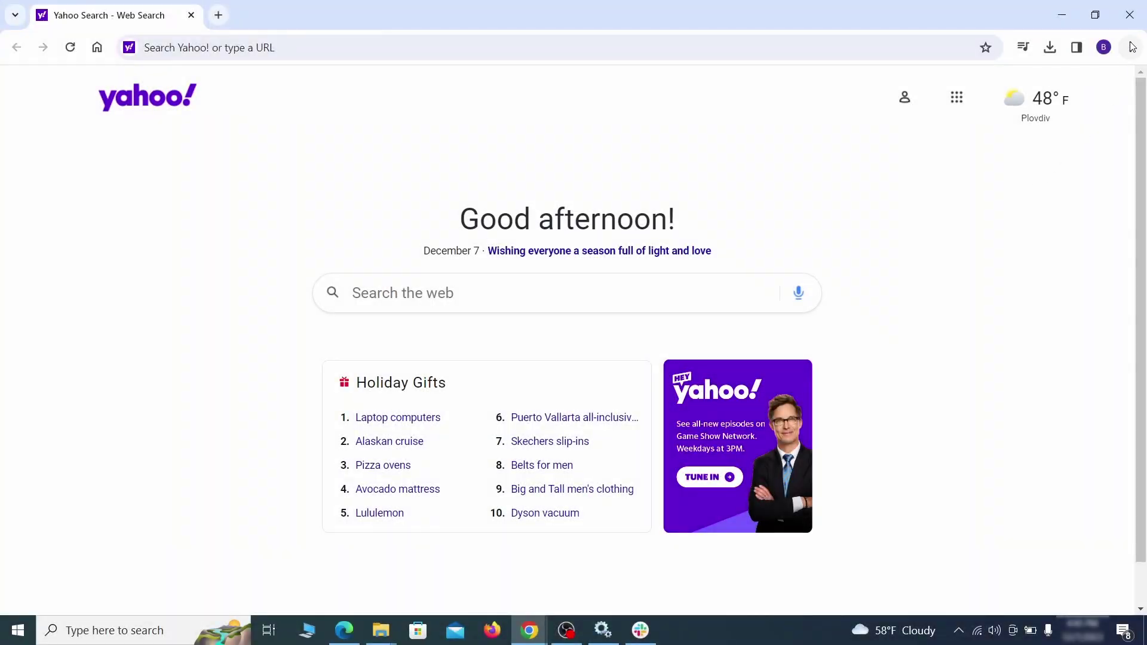
Clear all Advanced browsing data types except saved passwords via Privacy and security
left_click(1133, 47)
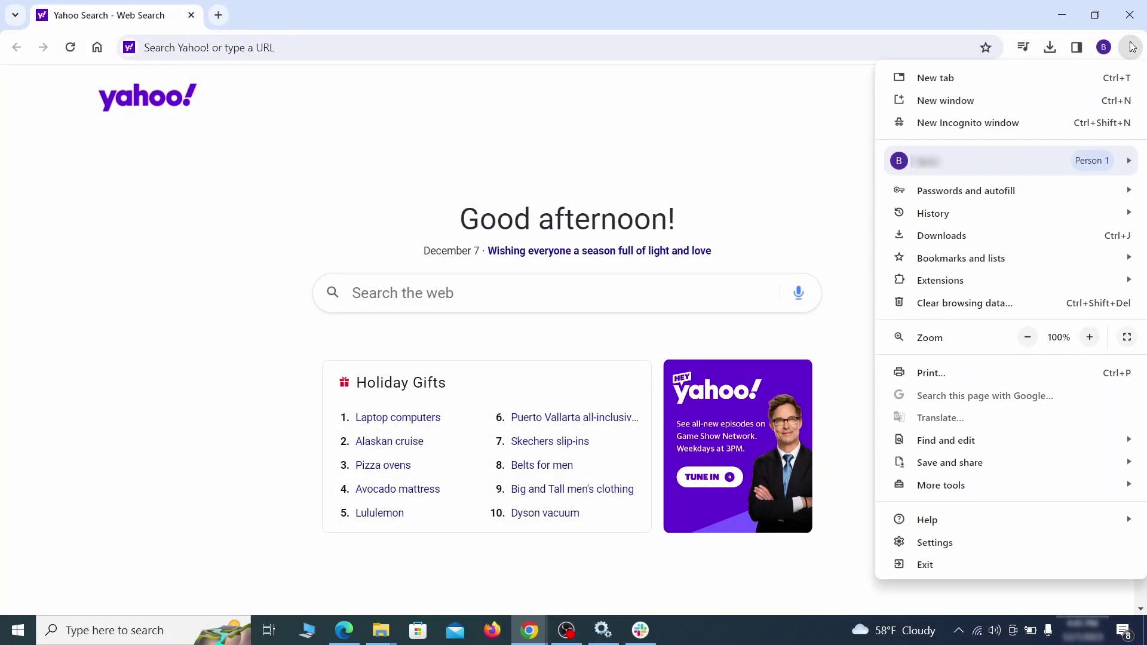
left_click(941, 543)
left_click(135, 189)
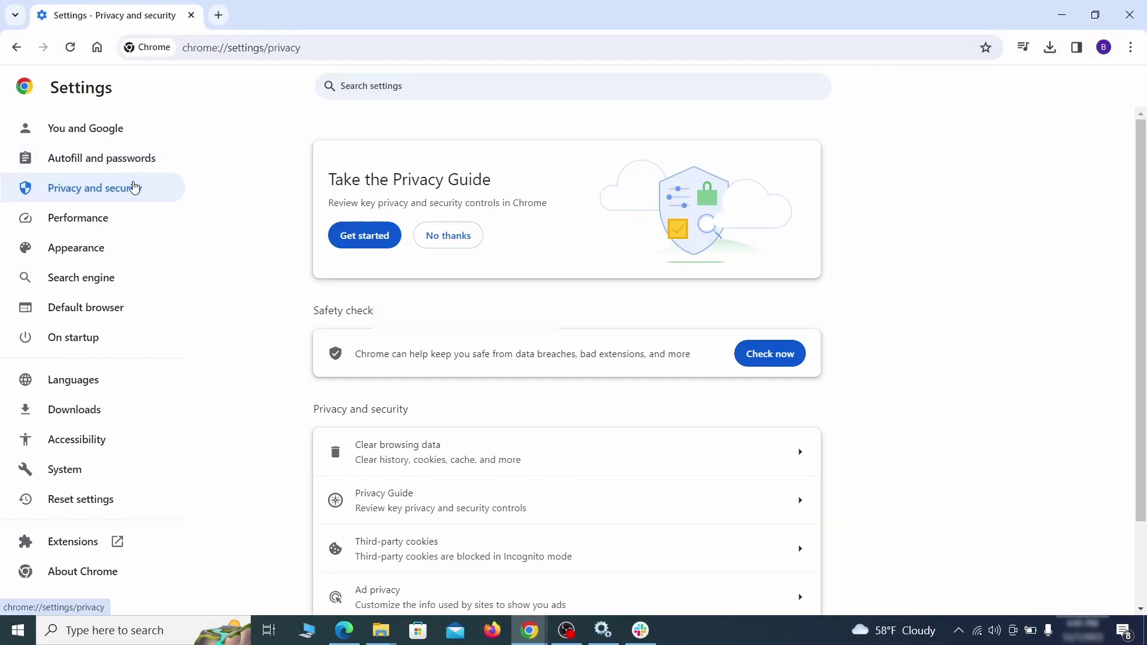
scroll(896, 389, "down", 1)
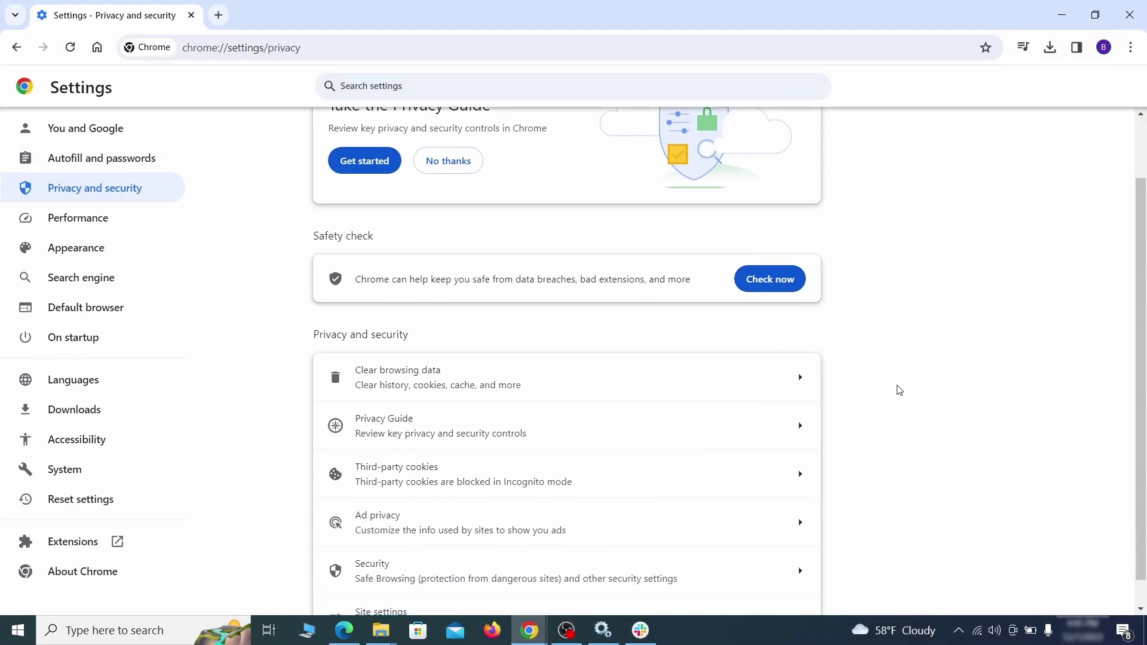
left_click(750, 386)
left_click(505, 215)
left_click(637, 216)
scroll(581, 342, "down", 2)
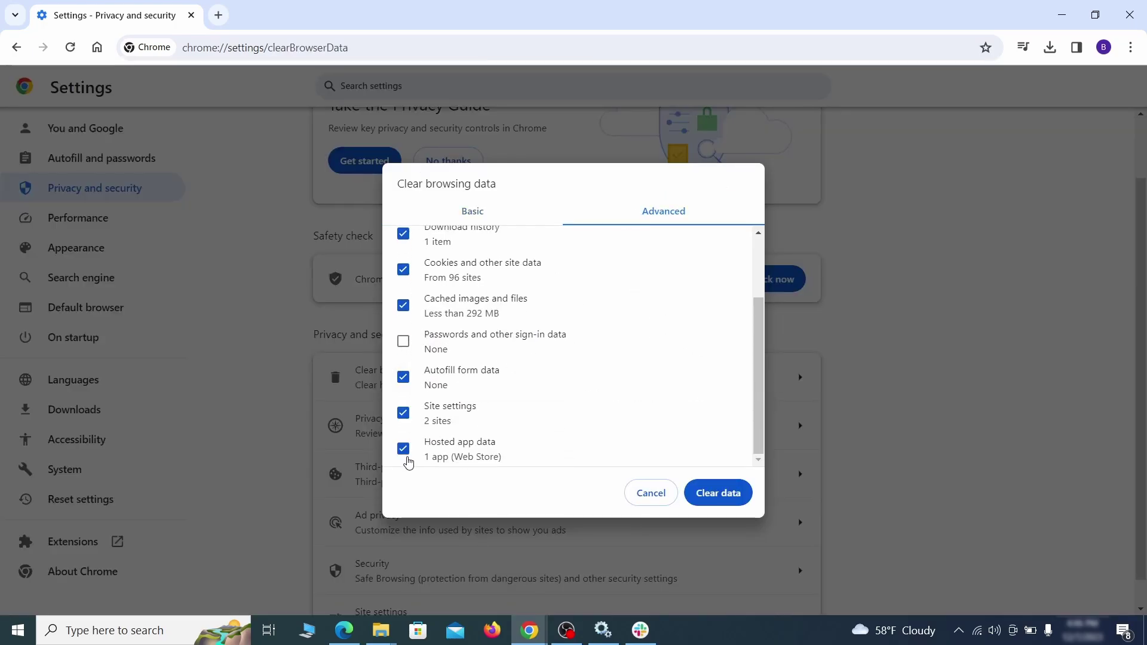
left_click(718, 493)
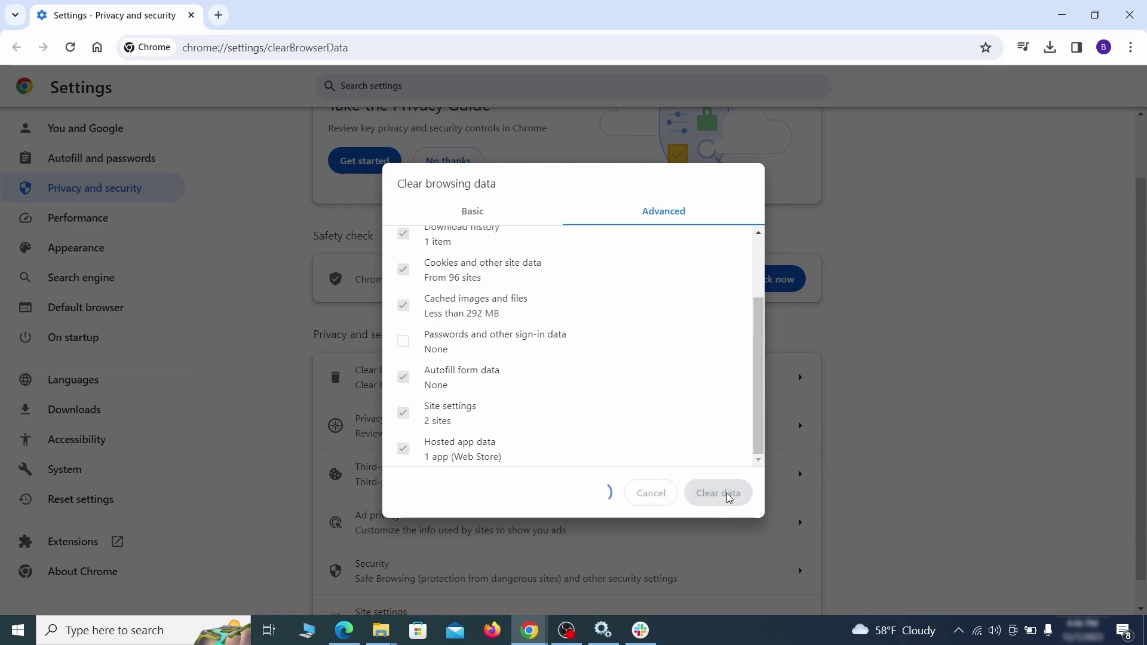
scroll(863, 392, "down", 1)
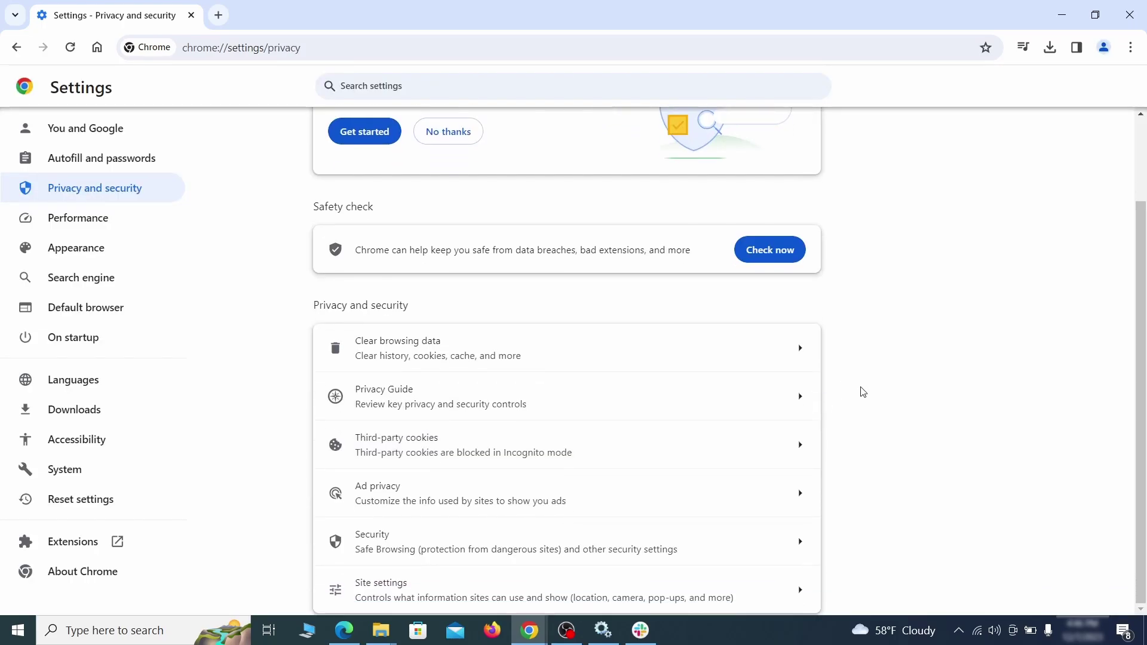
Remove ExampleRougeURL.com from Chrome's allowed notification sites
left_click(561, 584)
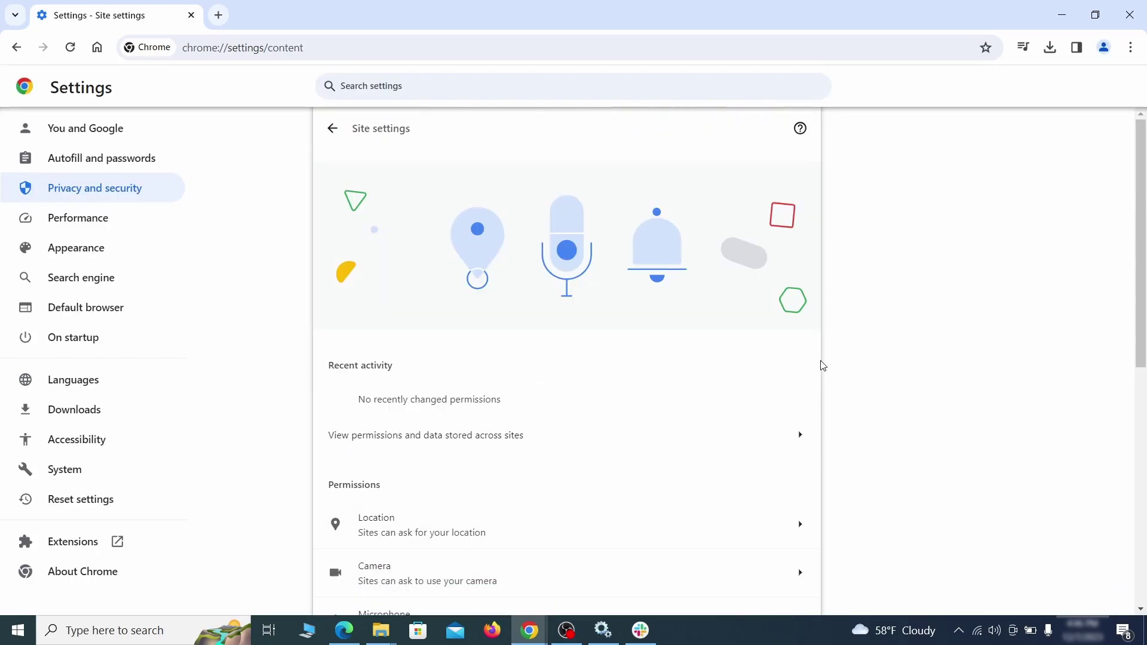
scroll(822, 364, "down", 3)
scroll(827, 358, "down", 1)
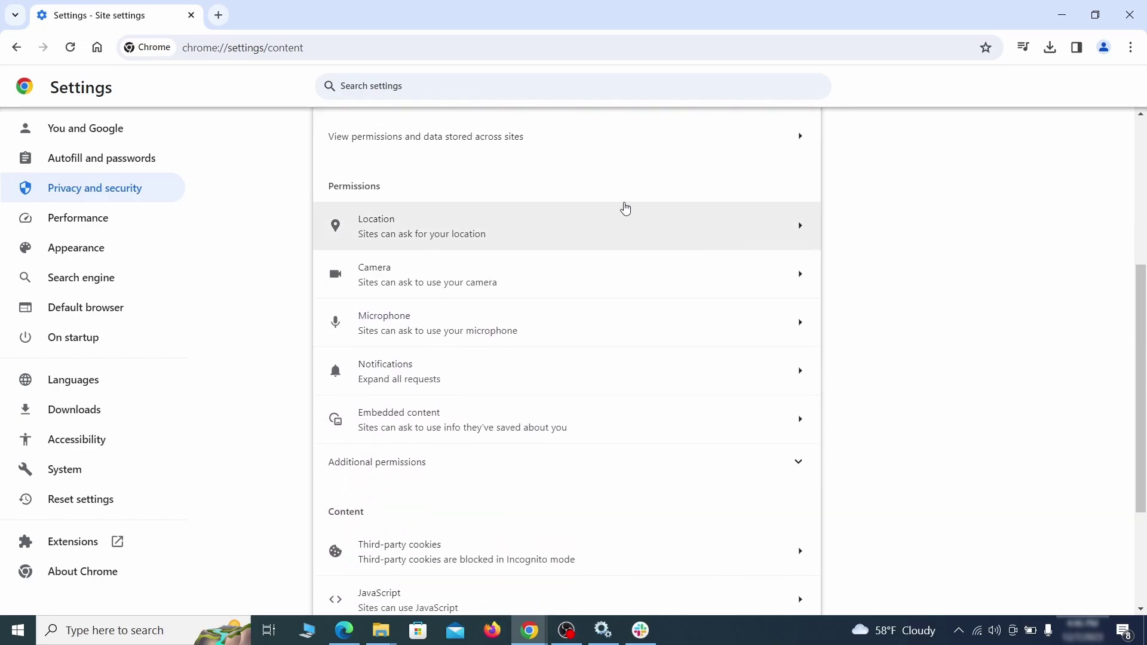
left_click(576, 238)
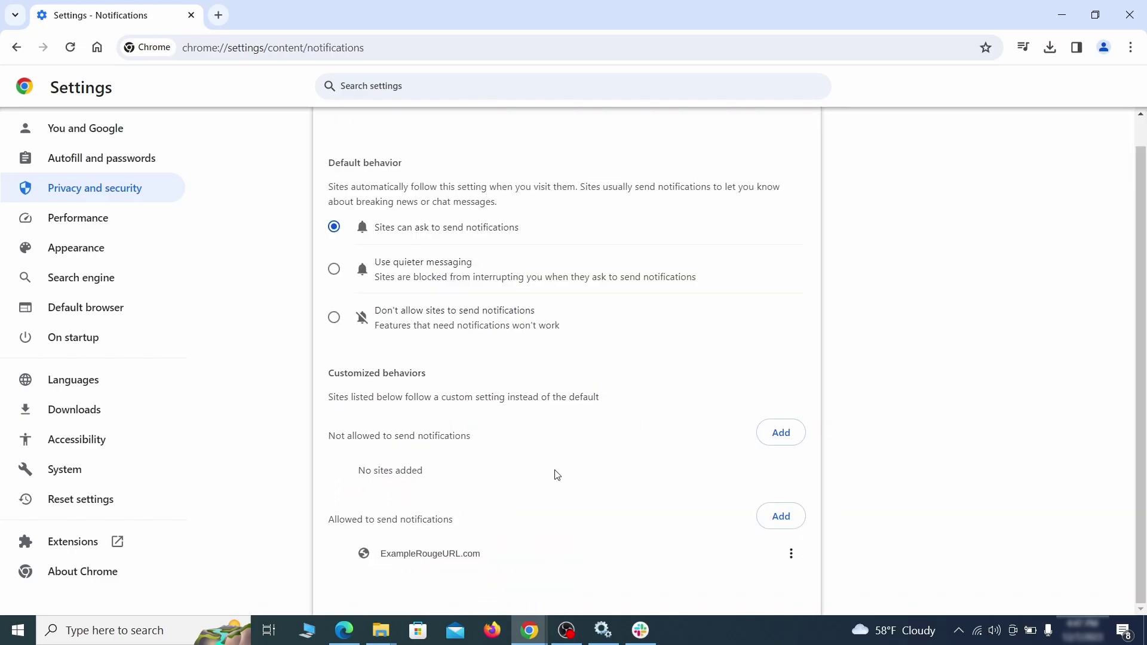
left_click(793, 555)
left_click(758, 550)
key("alt+Left")
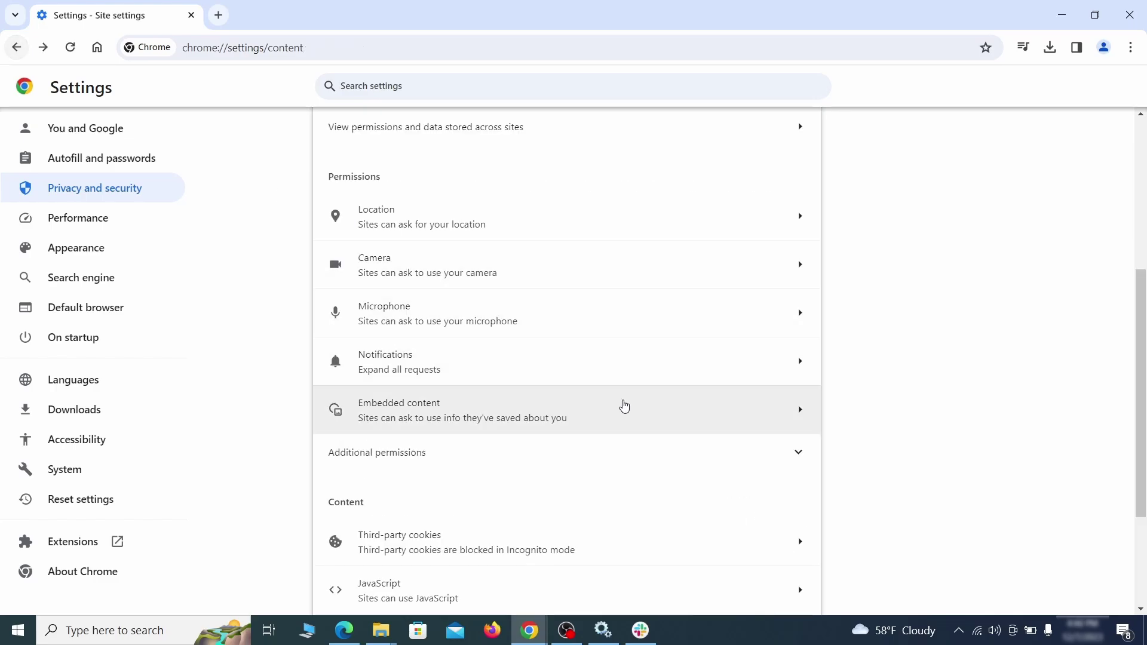
scroll(625, 406, "down", 2)
Delete ExampleRougeURL.com's third-party cookie exception
left_click(618, 405)
scroll(630, 442, "down", 1)
scroll(632, 443, "down", 3)
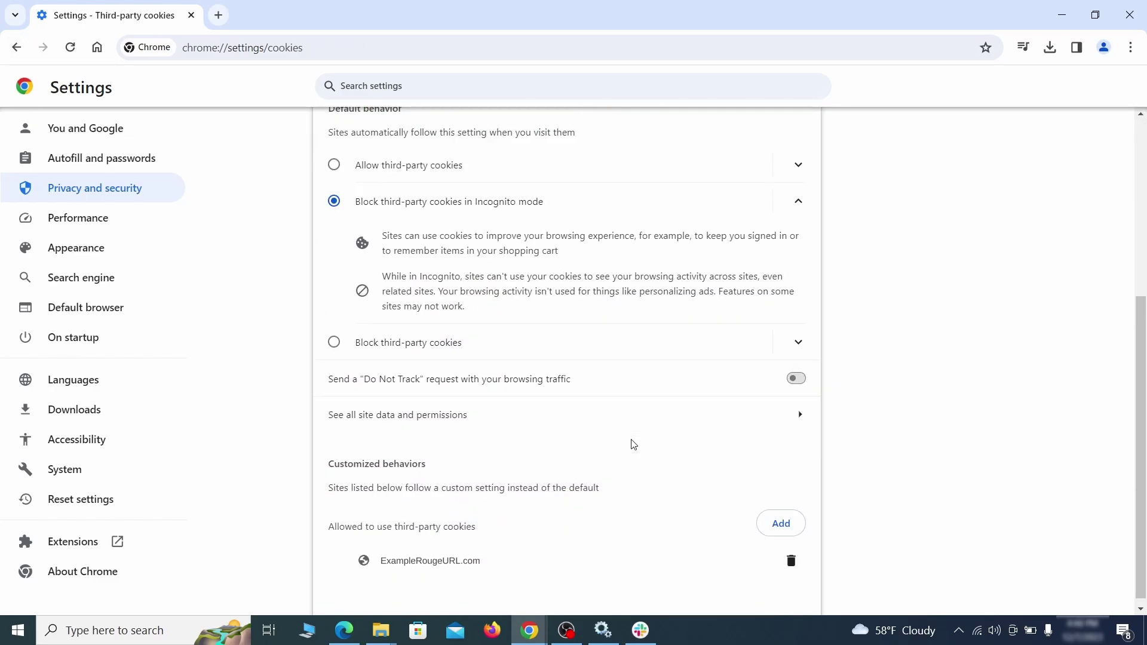
left_click(792, 561)
key("alt+Left")
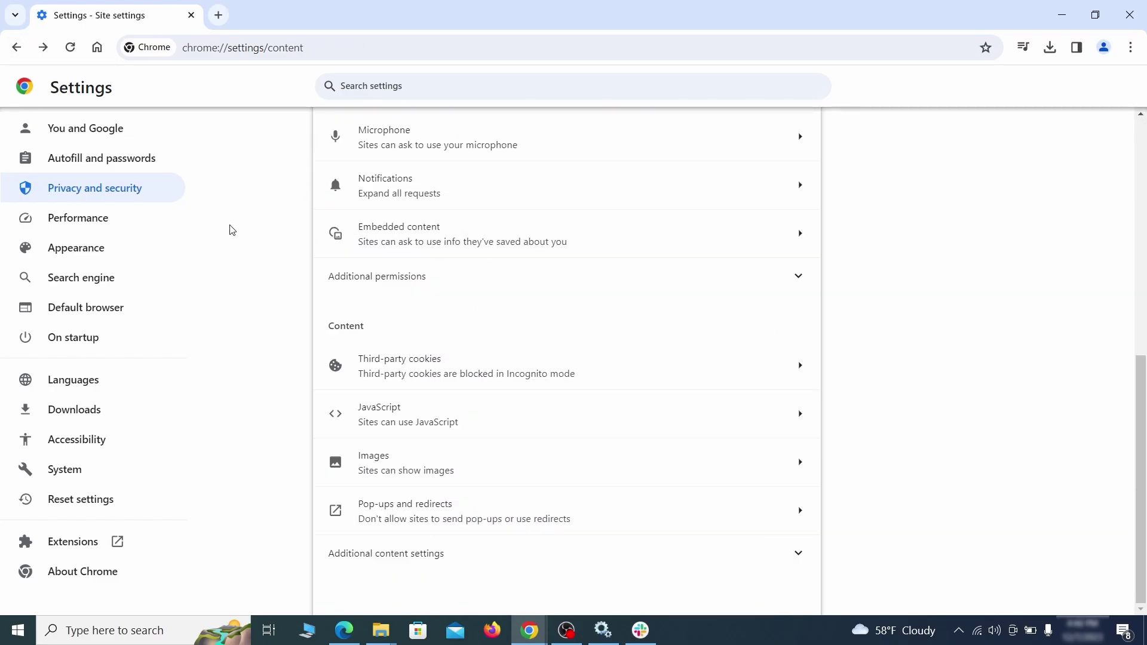
In Appearance, delete the ExampleRougeURL.com home page address and switch off the home button
left_click(155, 251)
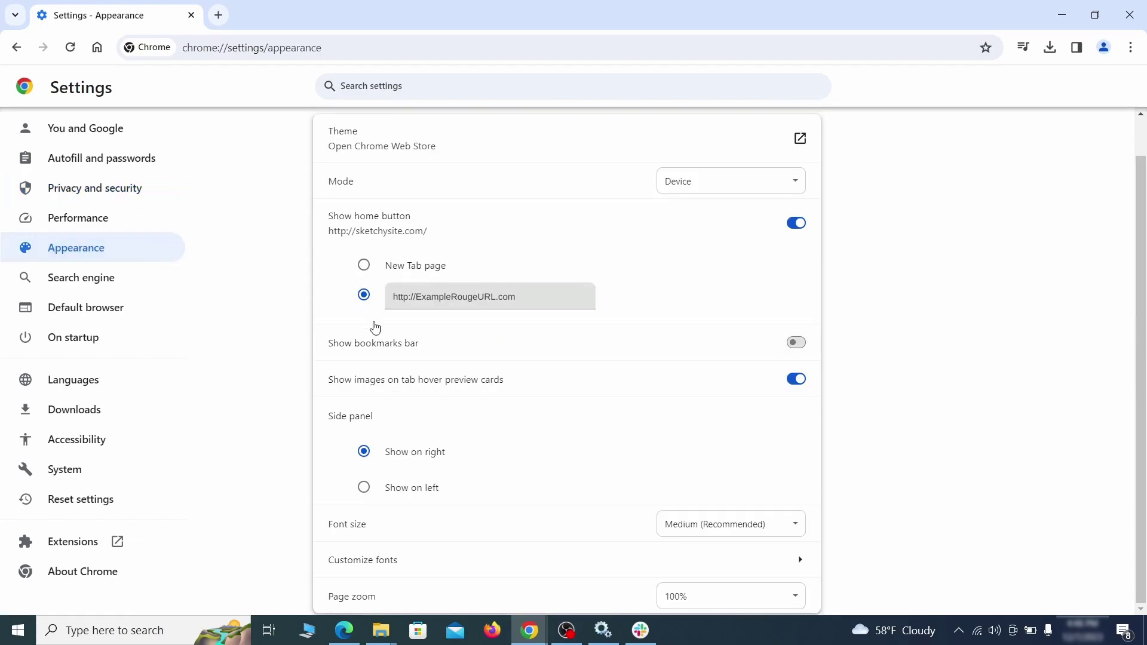
left_click_drag(506, 300, 378, 298)
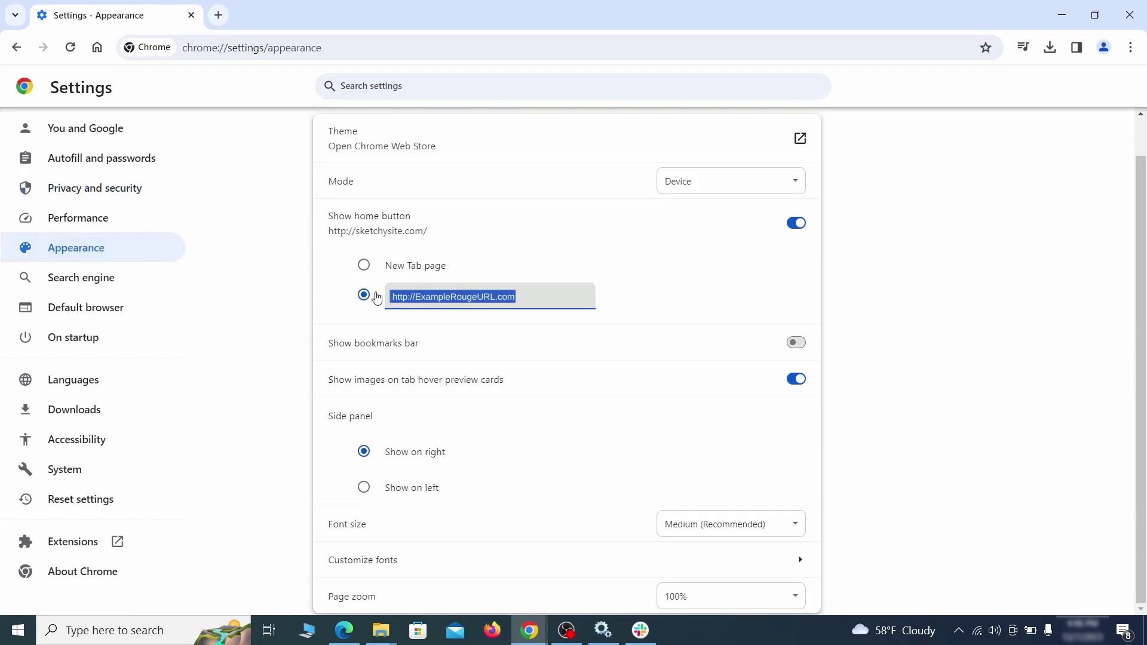
key("BackSpace")
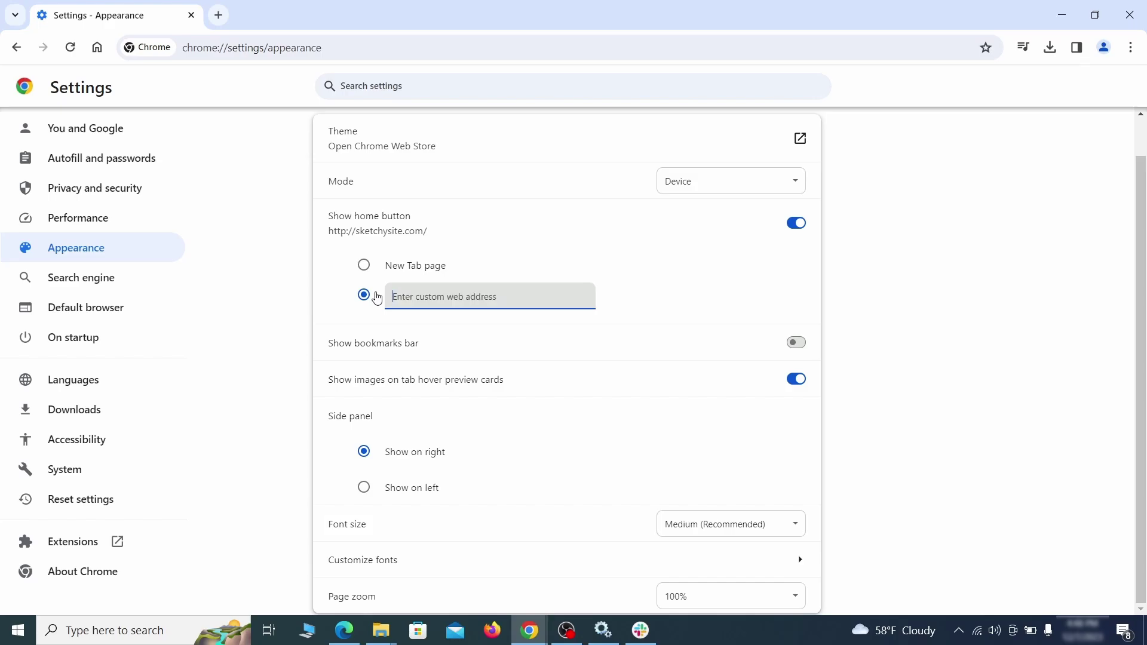
key("Return")
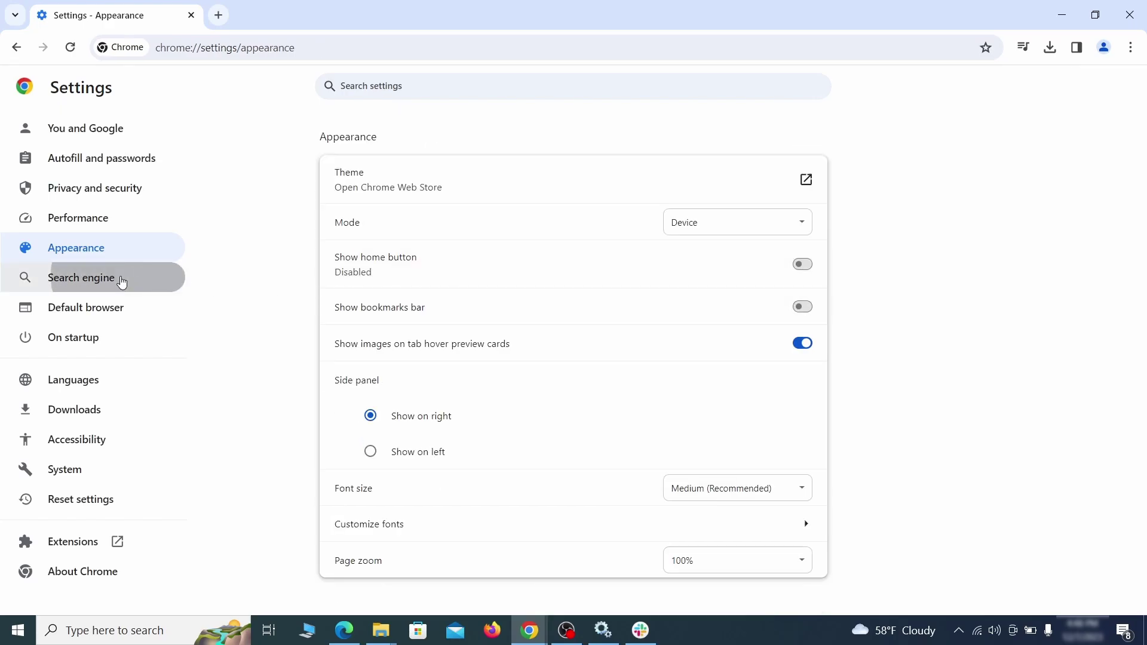
Make Google the address bar search engine in Chrome
left_click(121, 280)
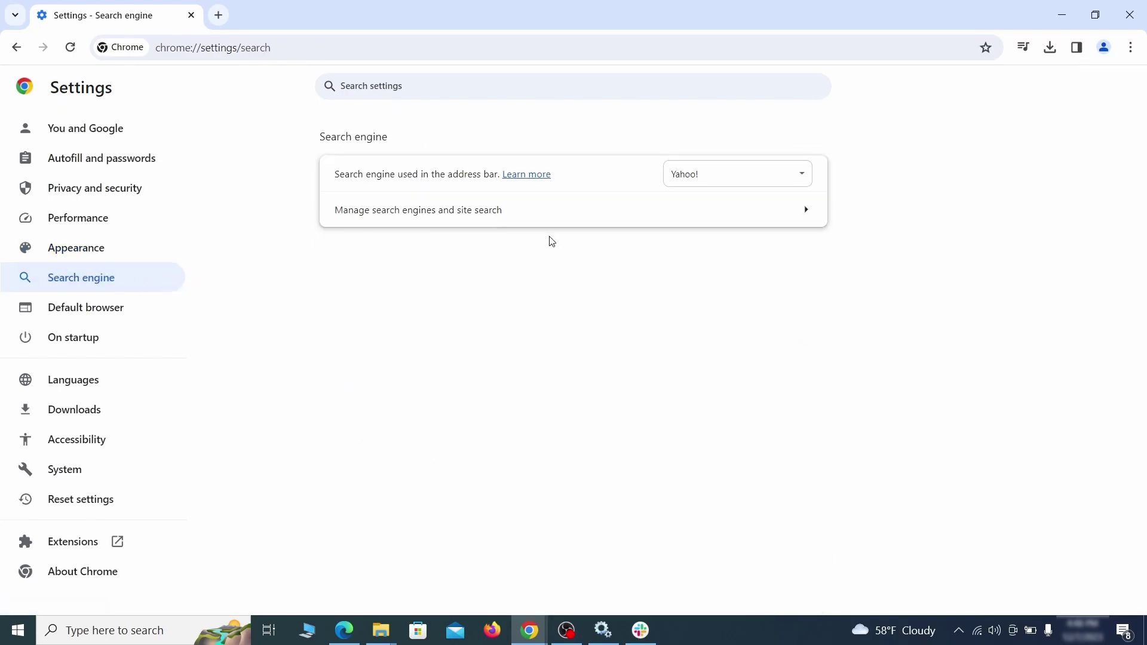
left_click(764, 179)
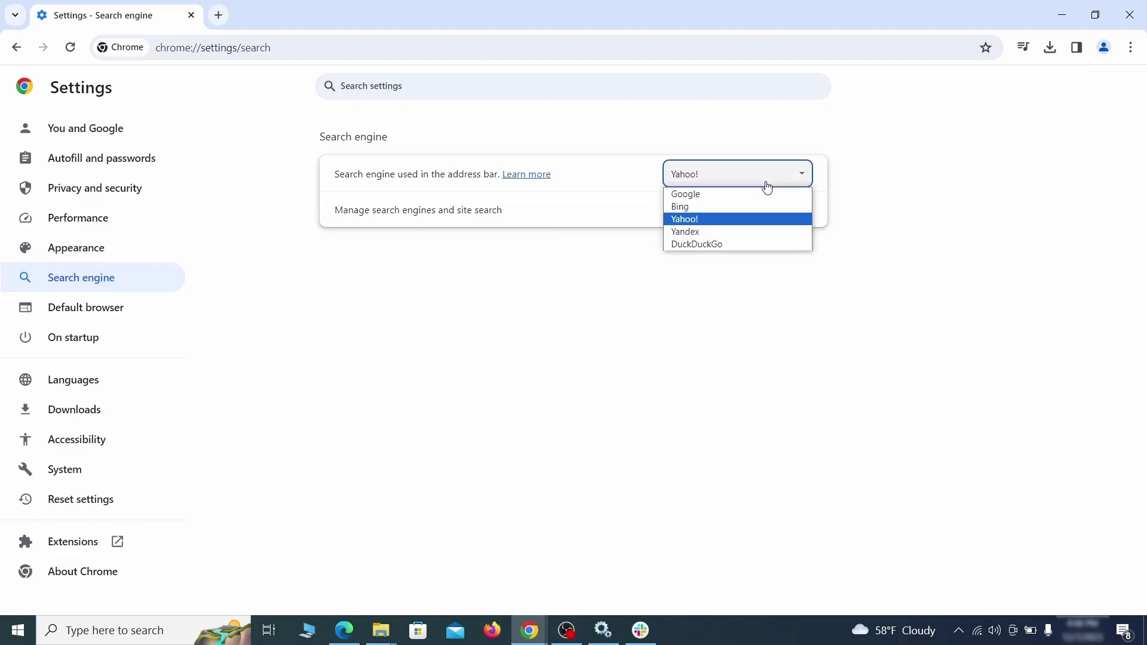
left_click(761, 192)
Delete the ExampleRougeURL.com site search shortcut from Manage search engines
left_click(738, 220)
scroll(738, 307, "down", 1)
scroll(637, 343, "down", 4)
left_click(795, 369)
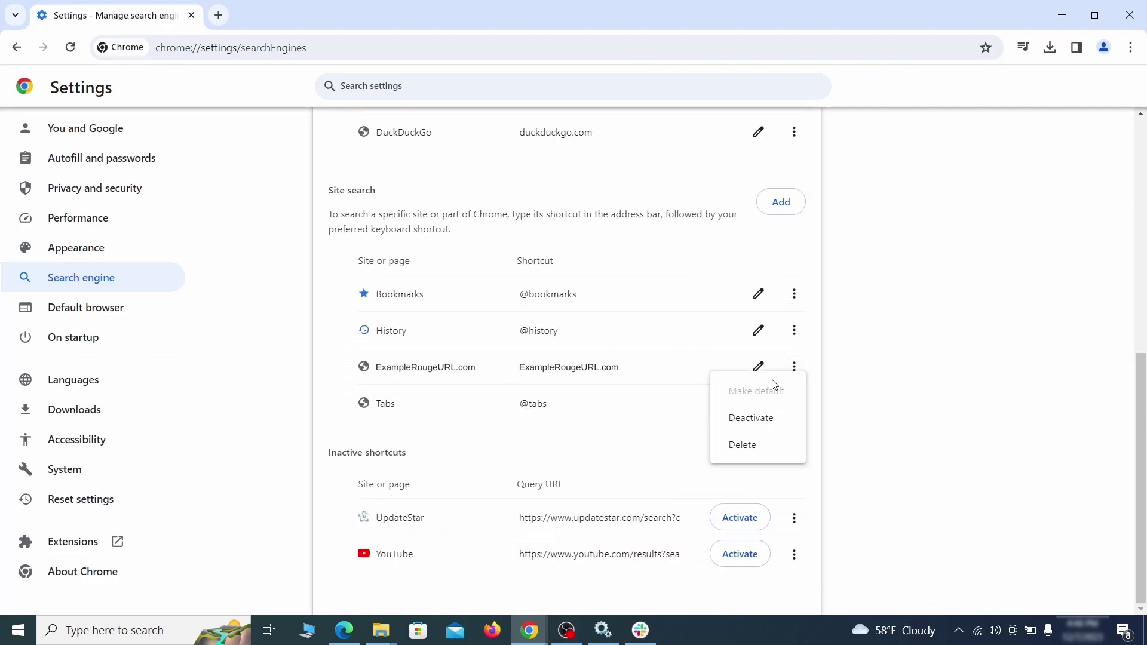
left_click(744, 445)
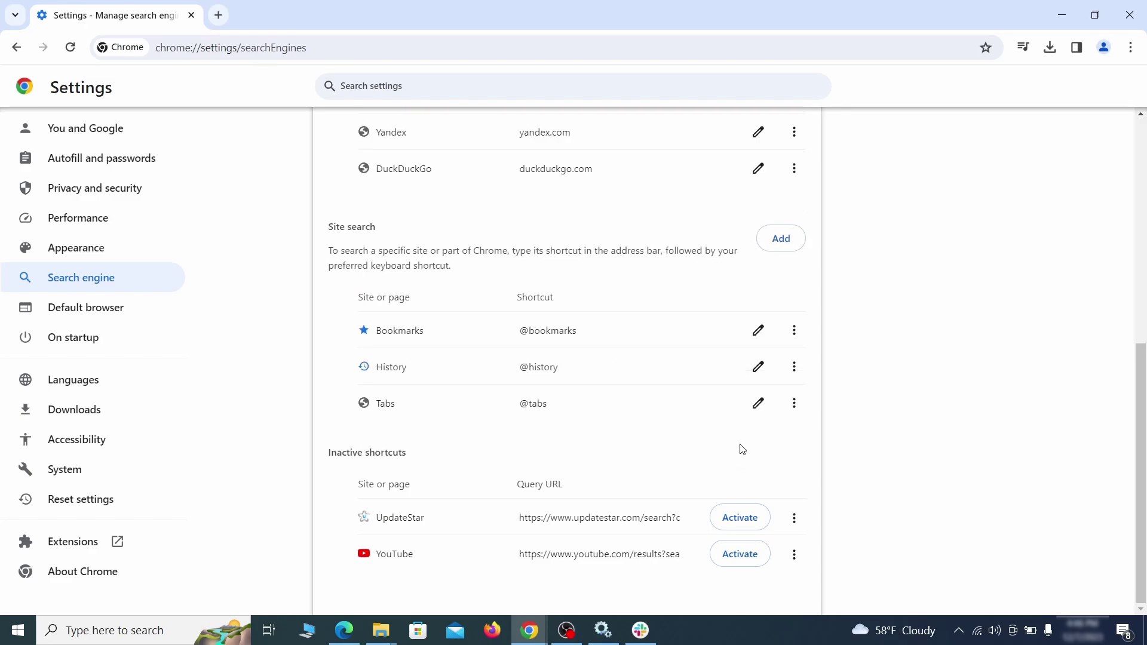
Under On startup, remove ExampleRougeURL.com and continue where you left off
left_click(90, 336)
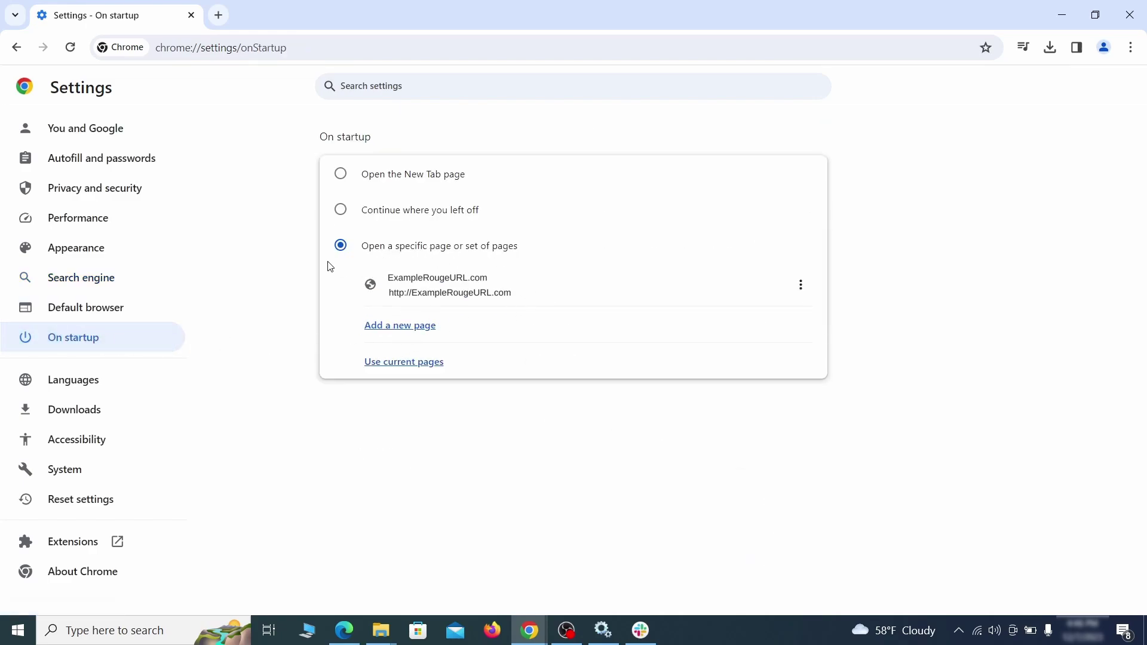
left_click(801, 285)
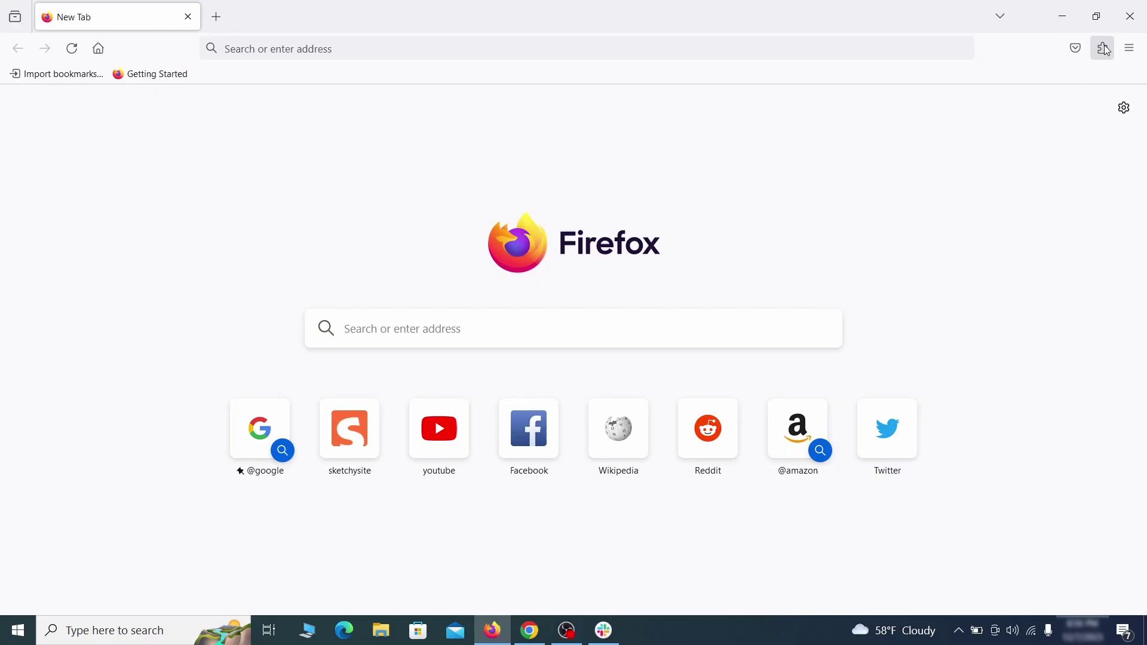
Disable Contenu+ in Firefox's extensions manager, then remove it and confirm
left_click(1103, 47)
left_click(966, 197)
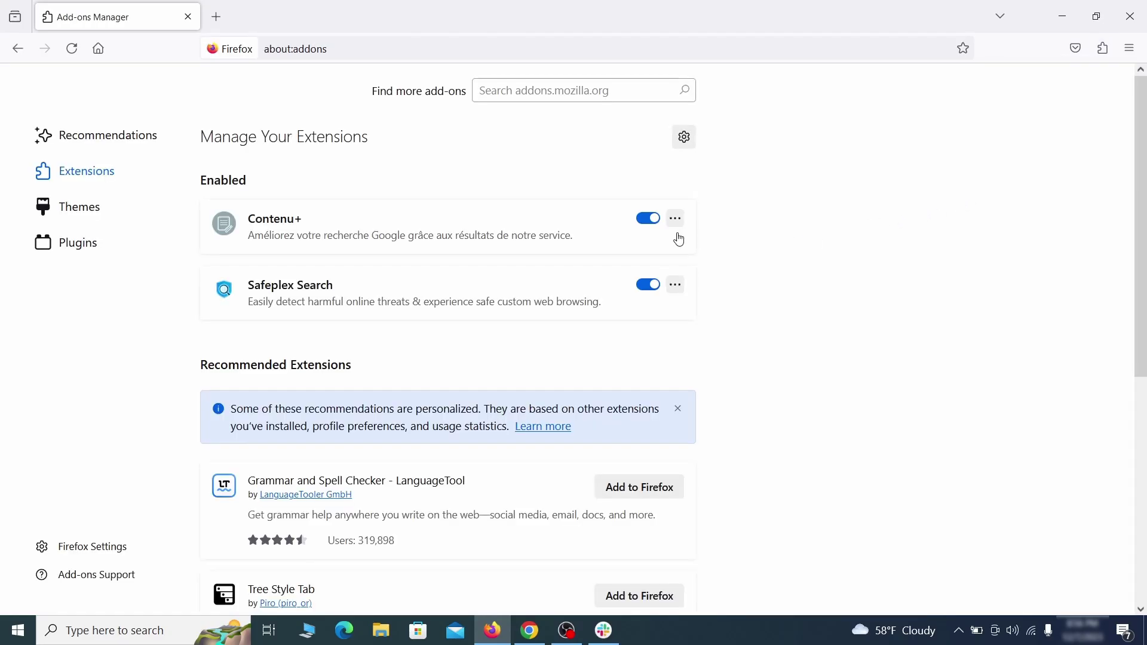
left_click(648, 217)
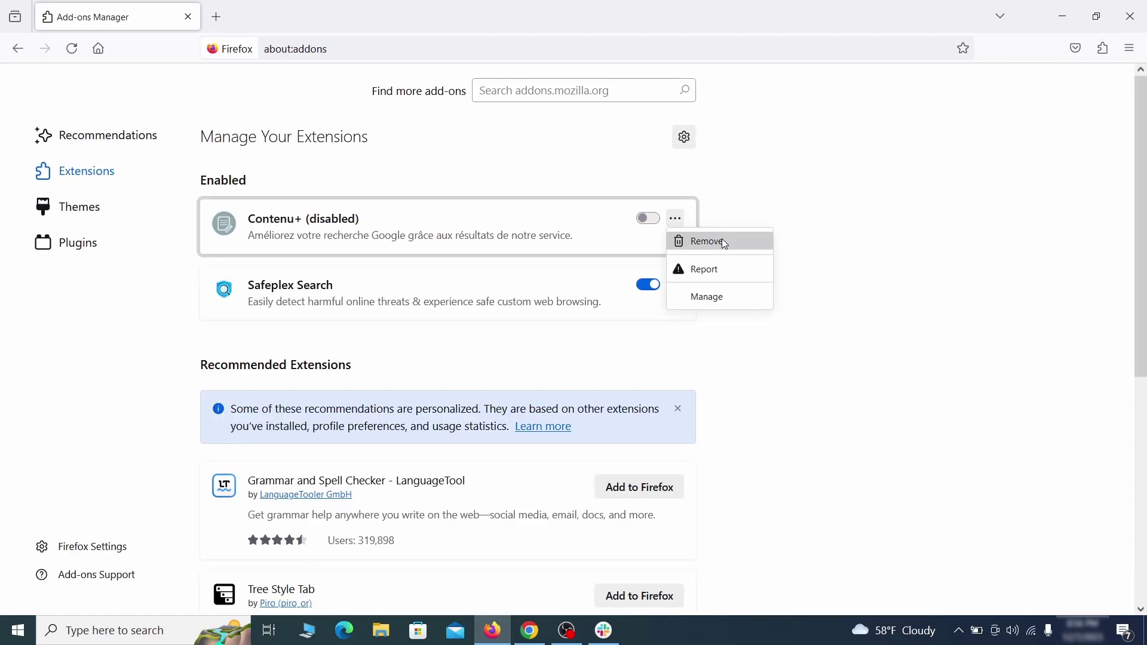
left_click(722, 241)
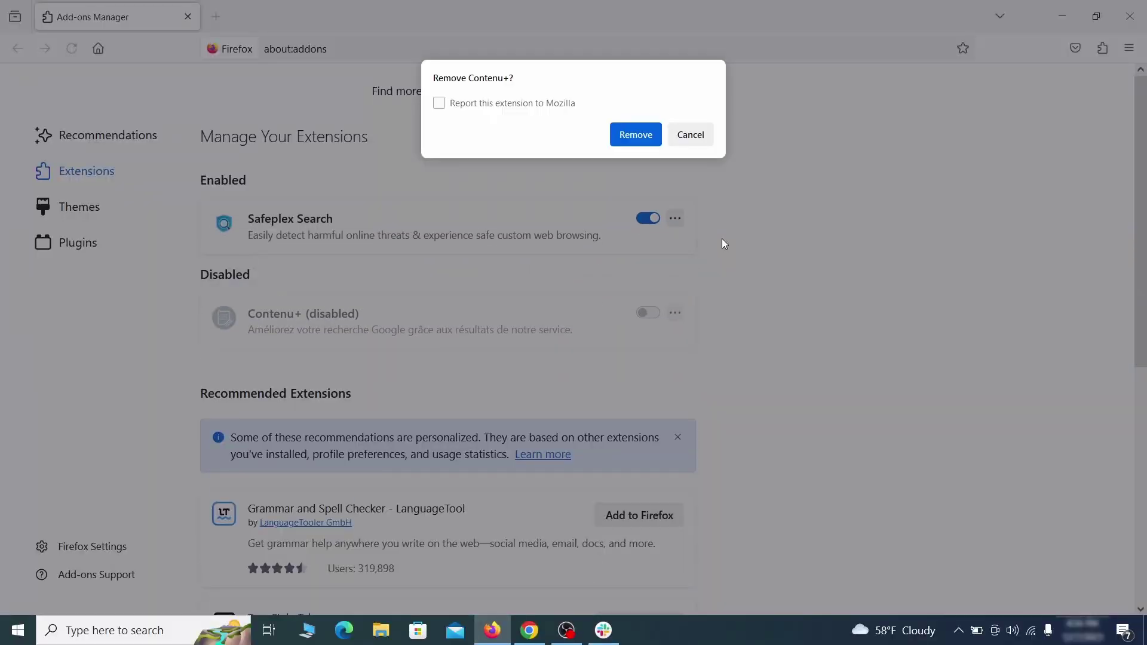
left_click(640, 134)
left_click(1129, 48)
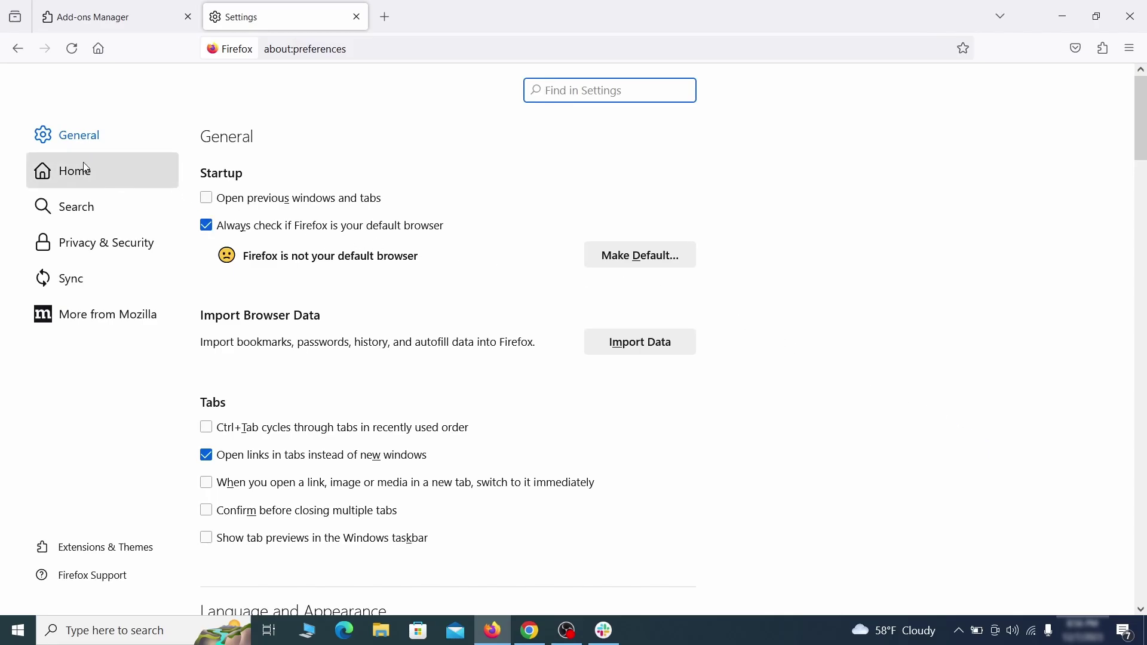
In Firefox Home settings, delete ExampleRougeURL.com from the homepage and new windows field
left_click(84, 171)
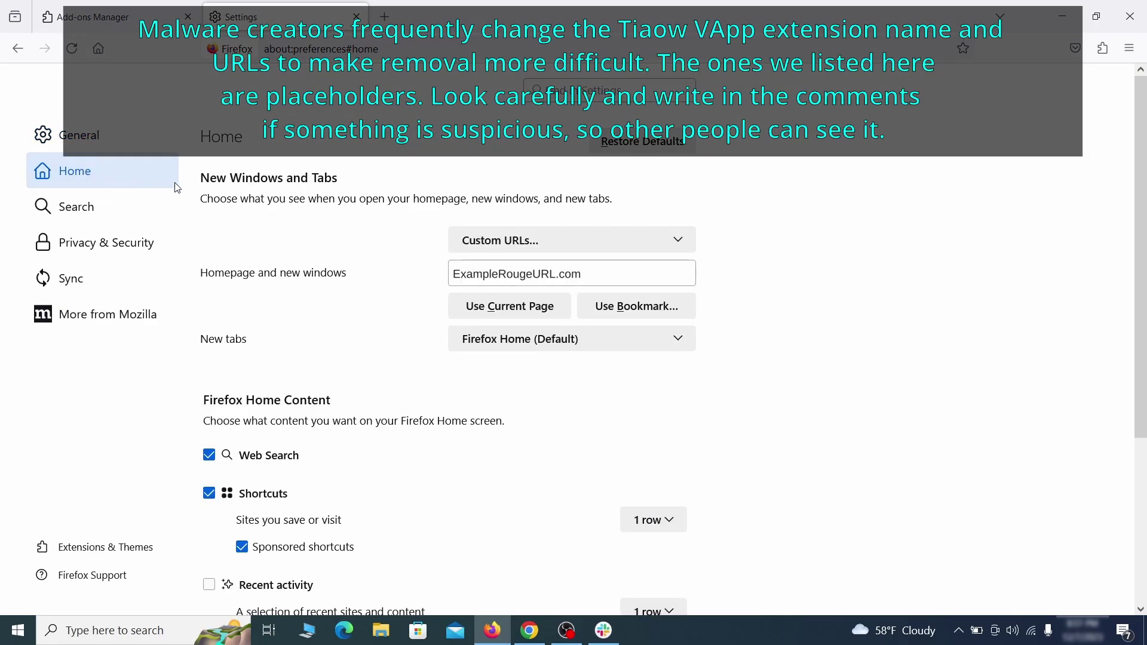
triple_click(579, 273)
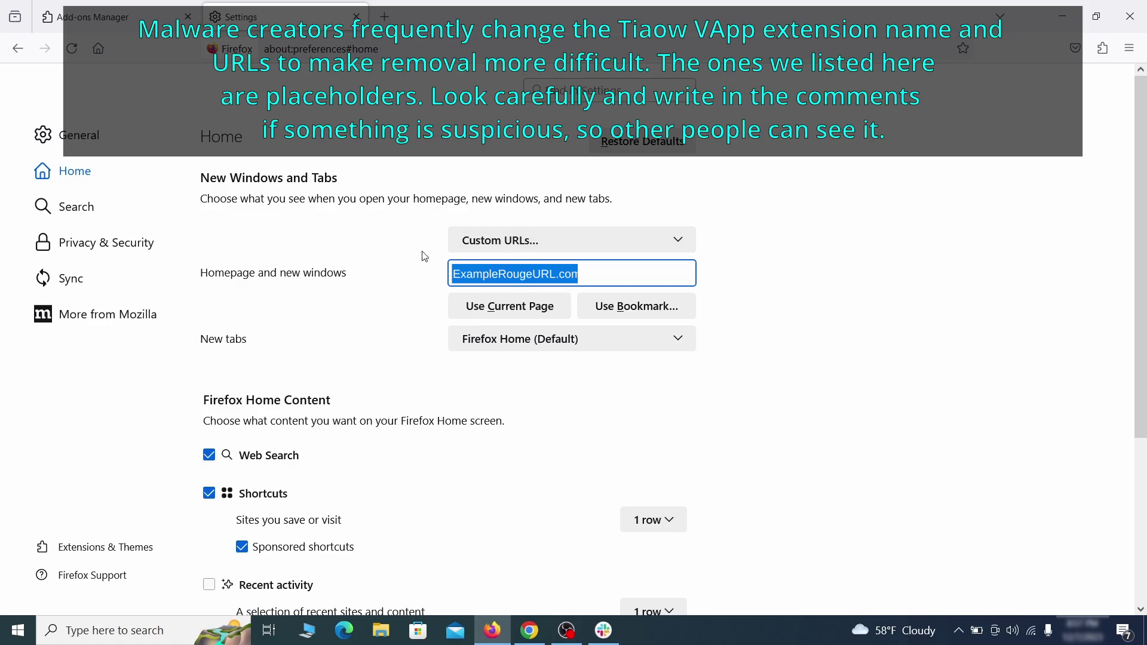
key("BackSpace")
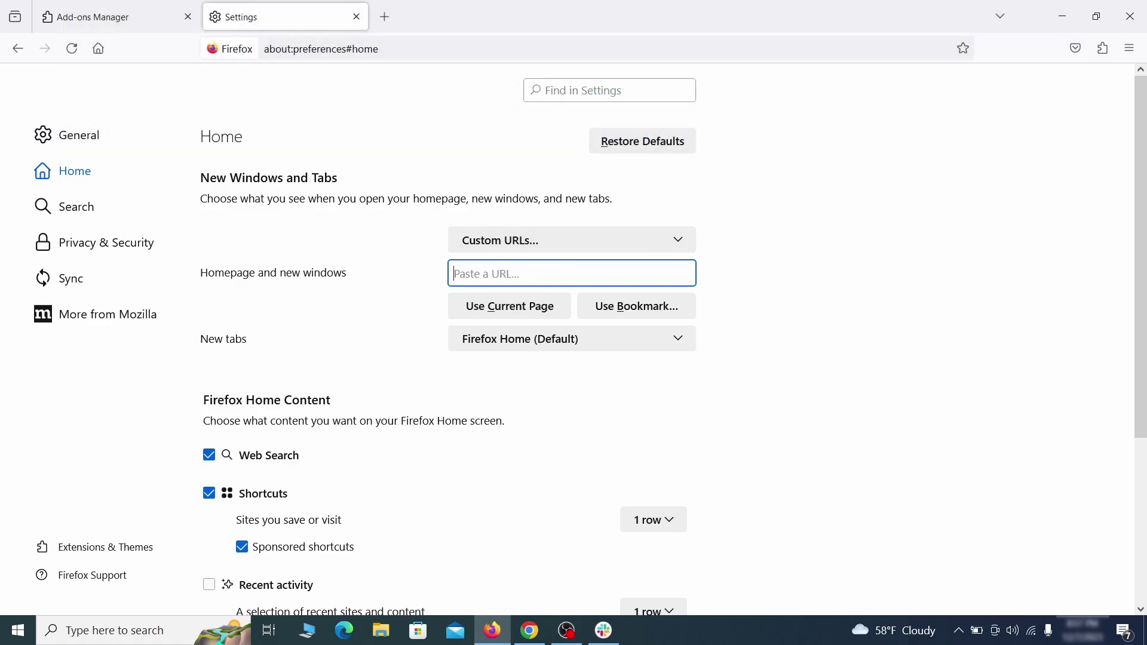
Make Google Firefox's default search engine
left_click(77, 206)
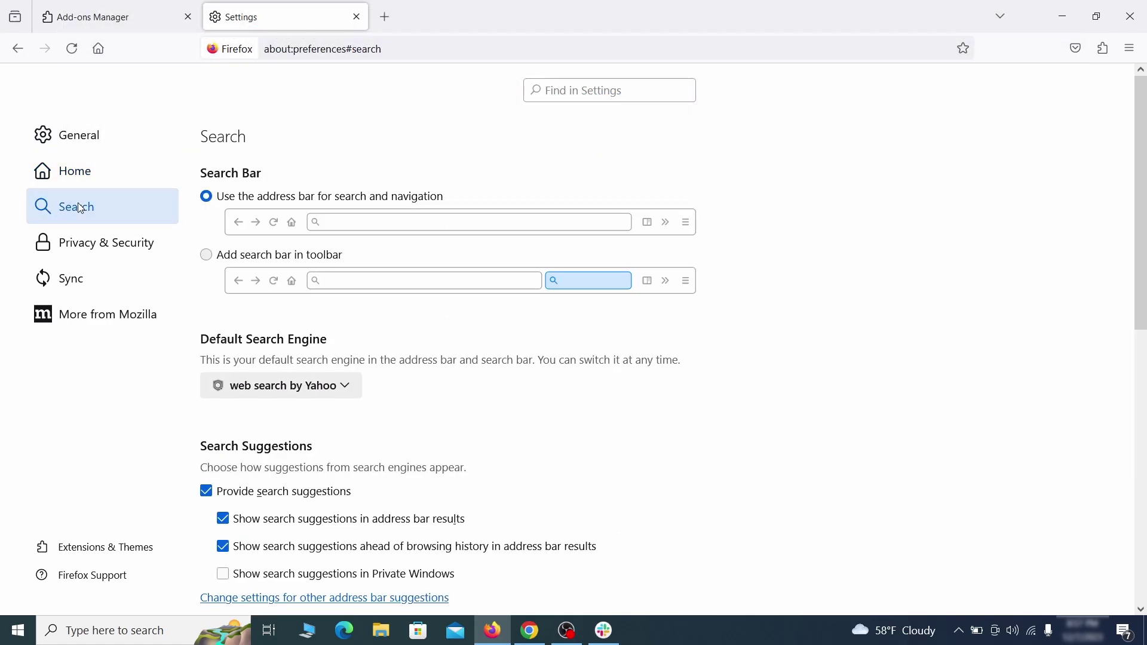
scroll(583, 350, "down", 2)
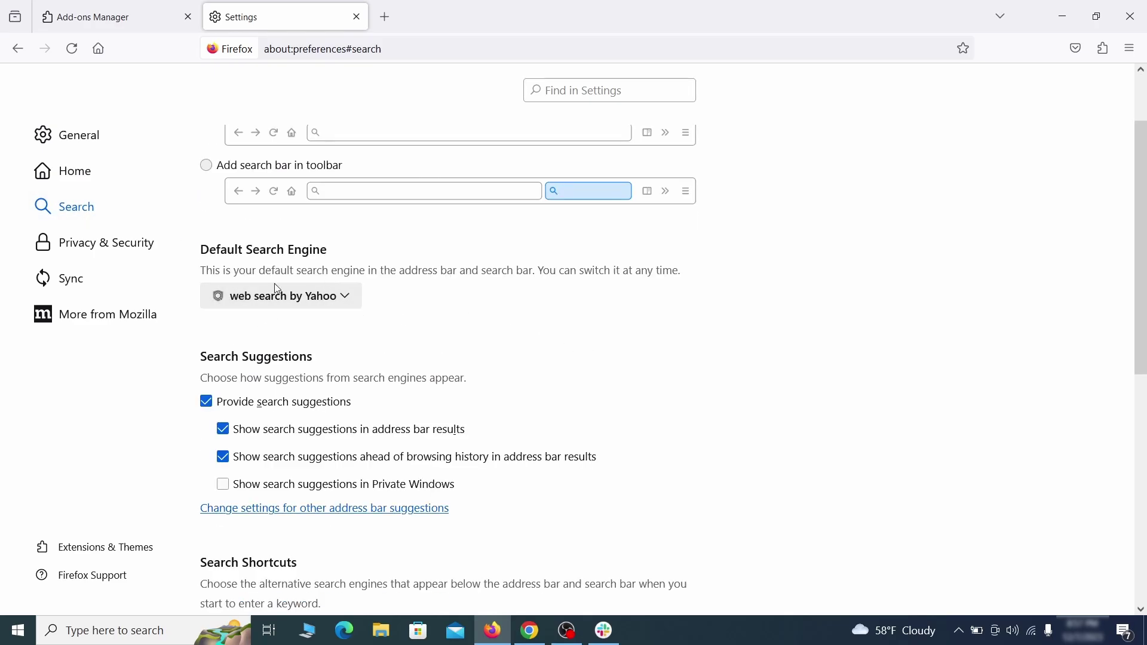
left_click(338, 300)
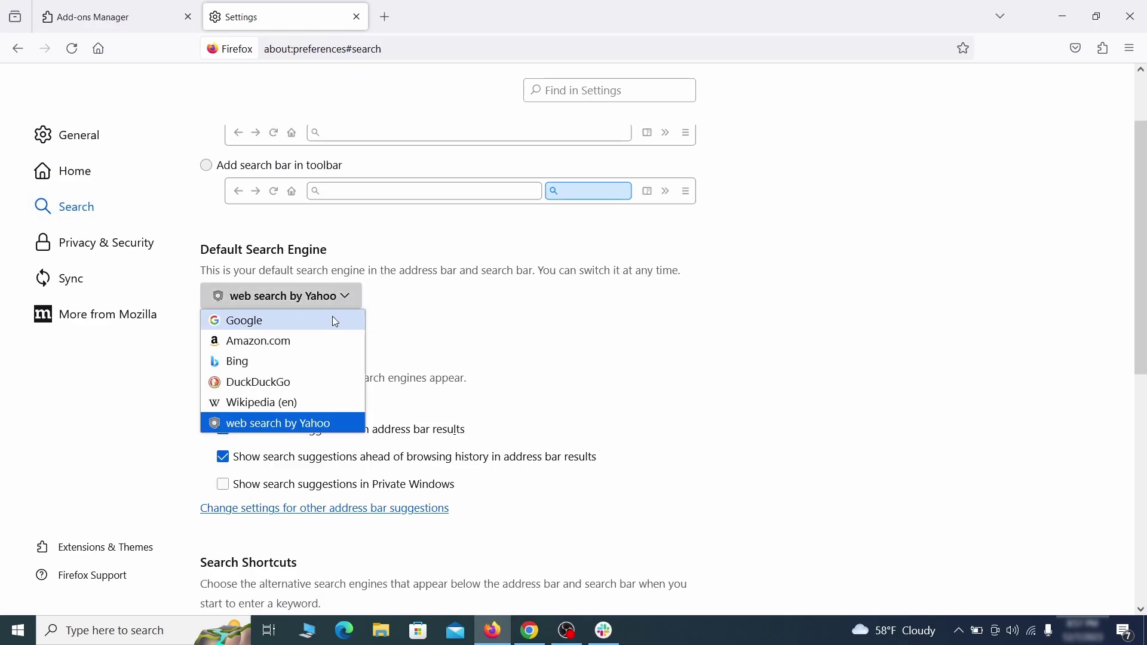
left_click(333, 316)
scroll(570, 331, "down", 3)
scroll(570, 331, "down", 2)
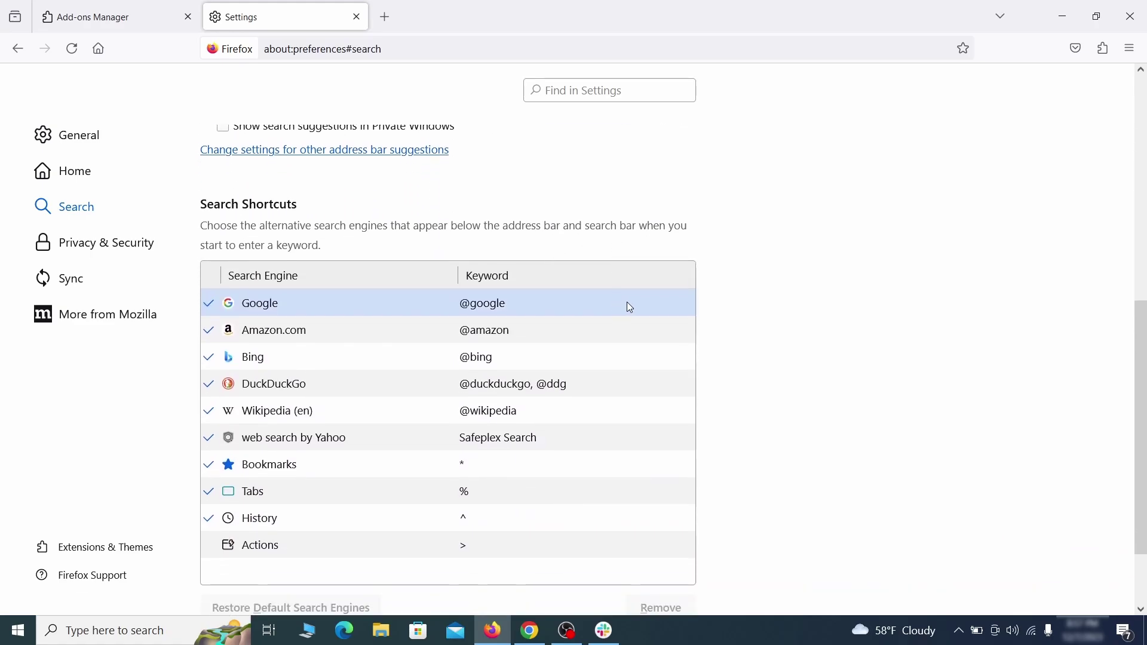
scroll(630, 303, "down", 2)
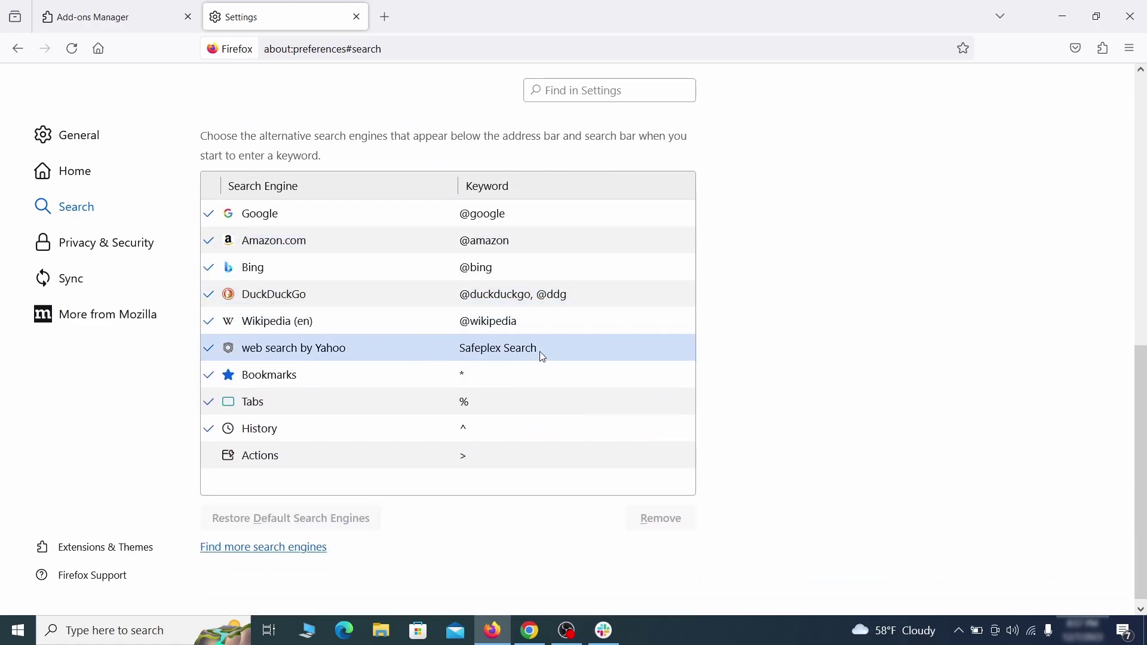
Remove the web search by Yahoo shortcut with its Safeplex Search keyword
left_click(567, 350)
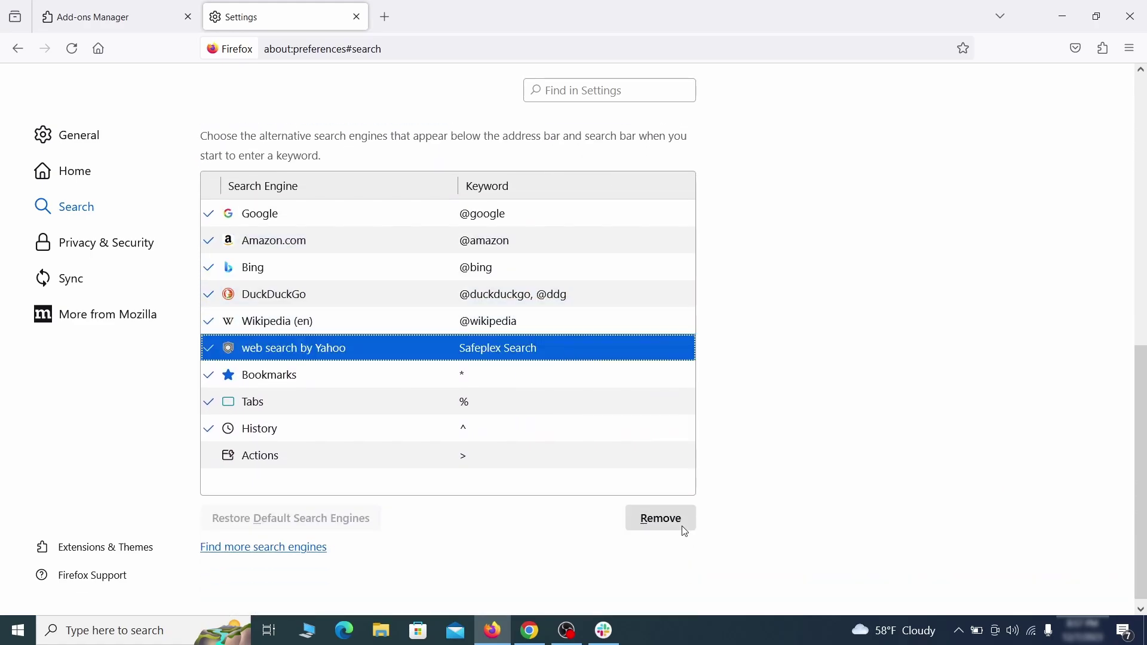
left_click(661, 518)
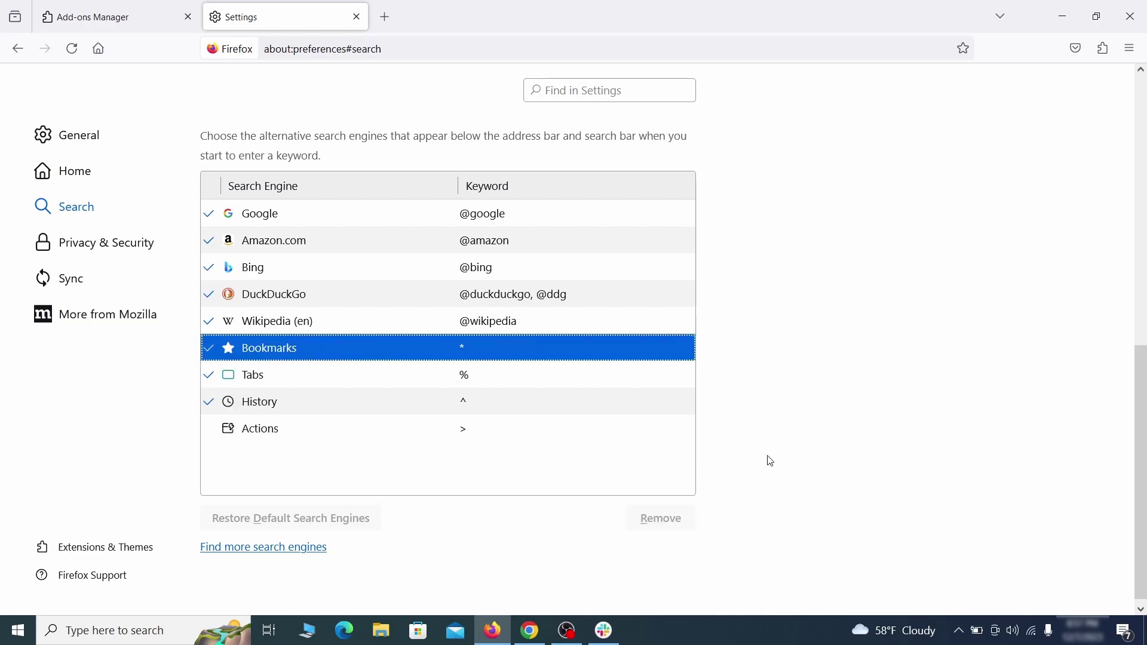
scroll(544, 374, "up", 2)
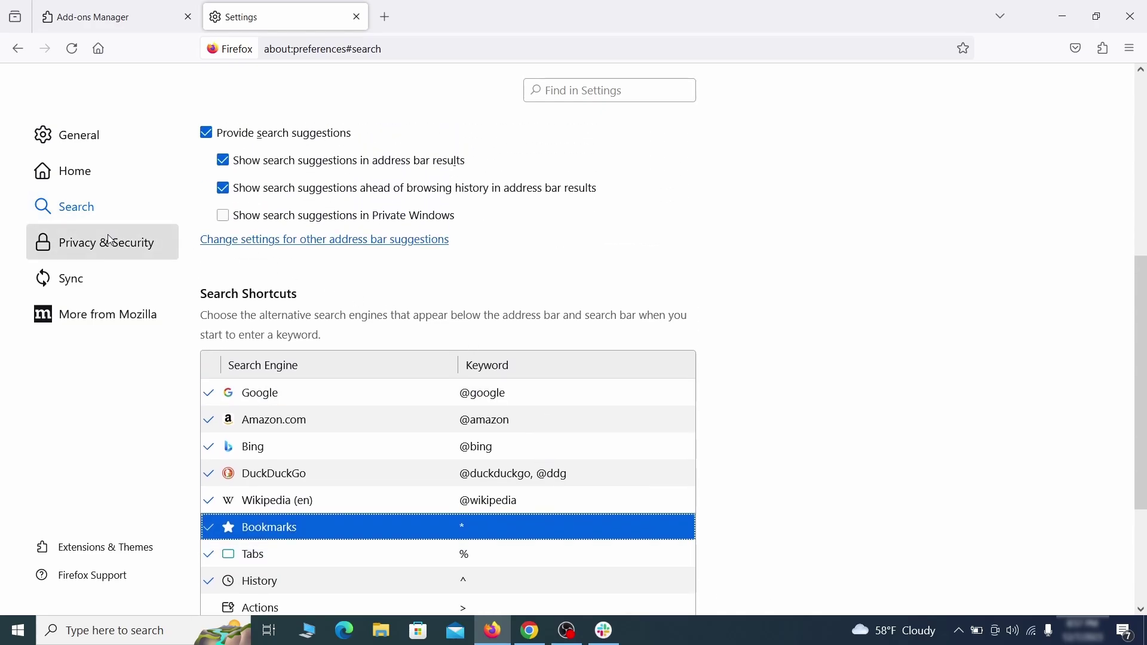
In Privacy & Security, clear all cookies, site data and cached content, confirming Clear Now
left_click(107, 239)
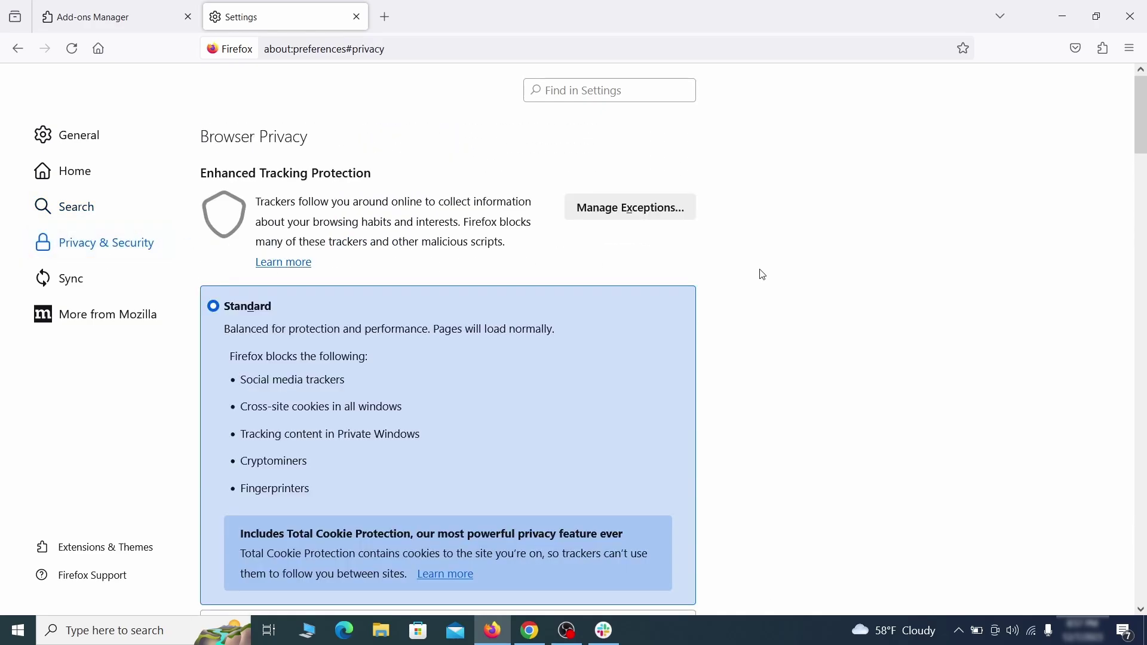
scroll(760, 274, "down", 5)
left_click(653, 381)
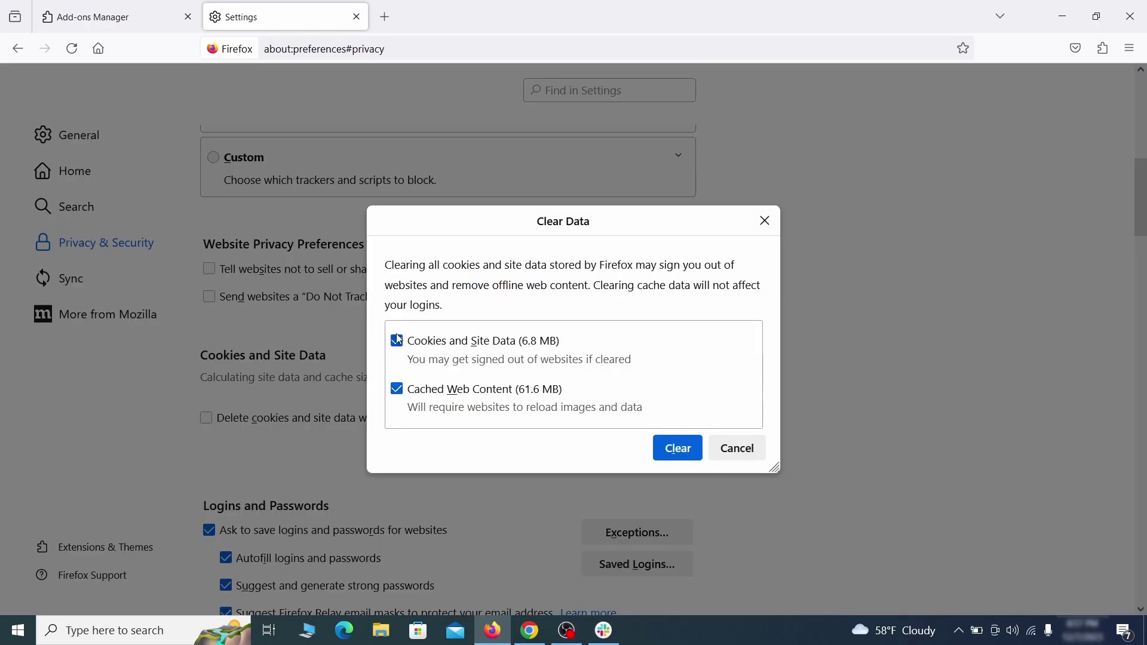
left_click(696, 451)
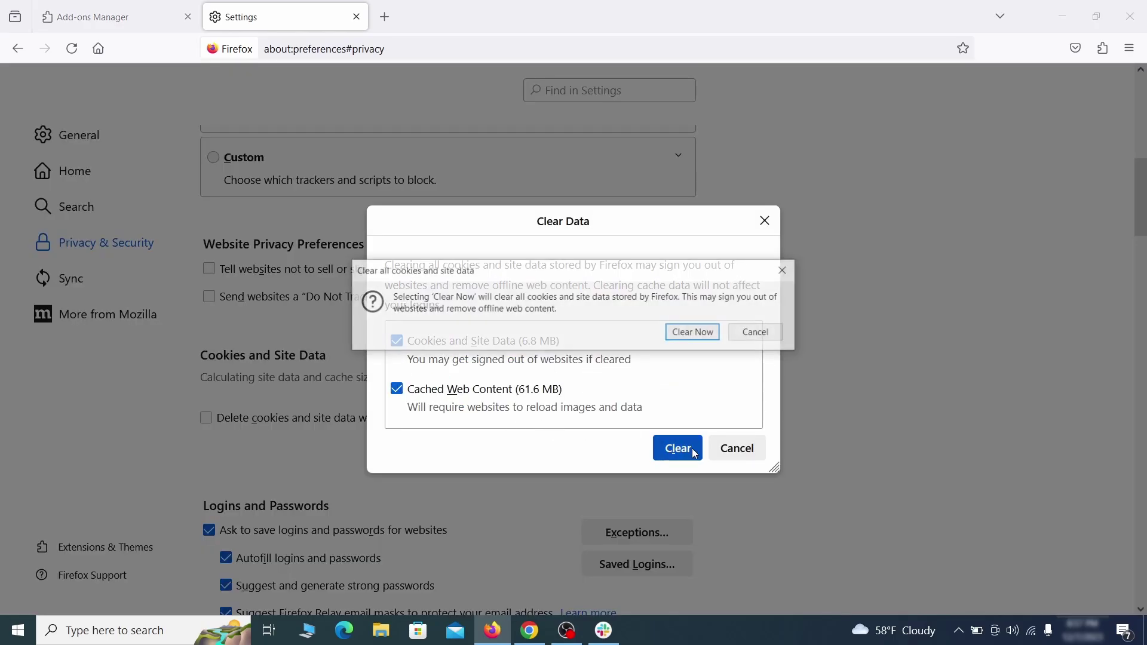
left_click(695, 333)
scroll(777, 367, "down", 3)
scroll(778, 366, "down", 3)
scroll(779, 367, "down", 2)
scroll(778, 367, "down", 2)
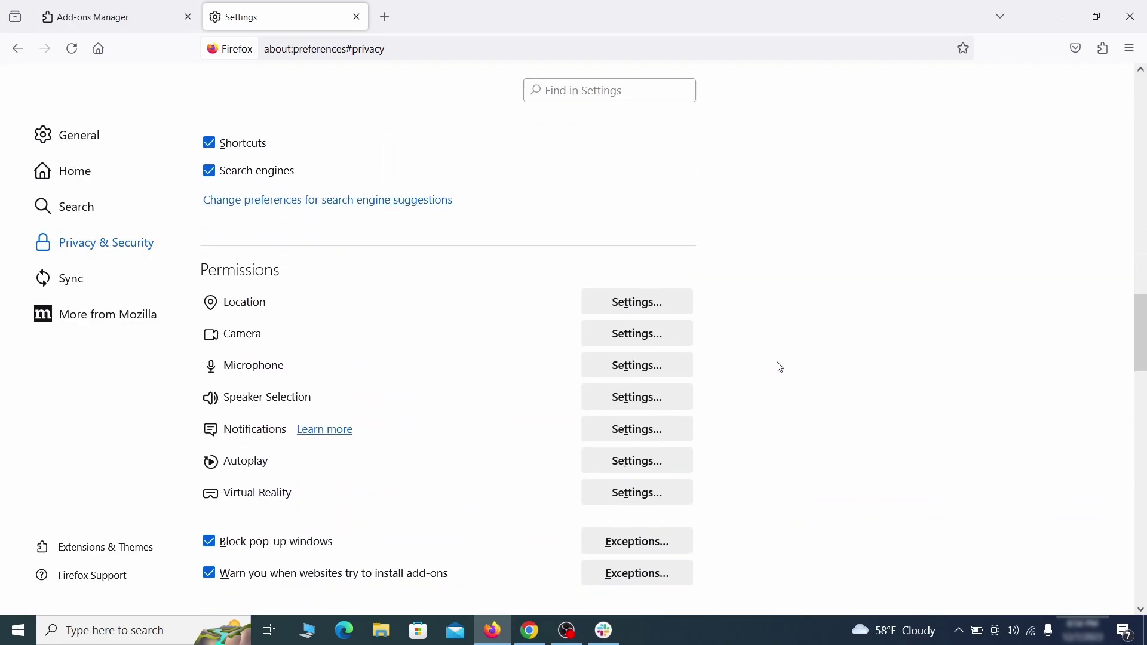
left_click(663, 420)
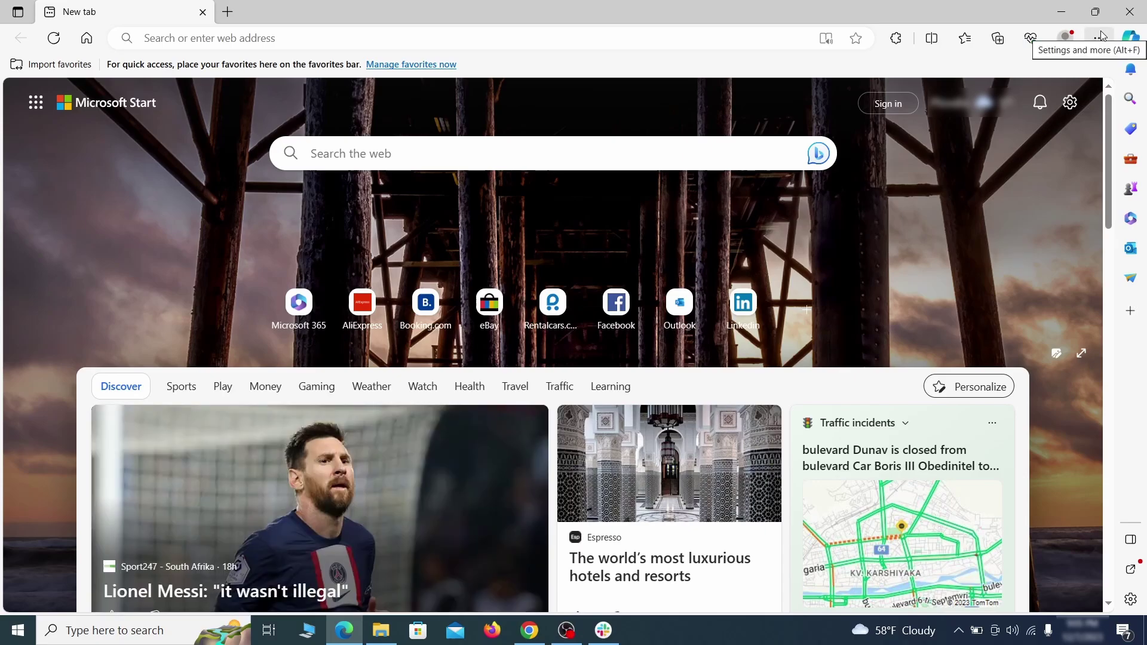
In Edge's Manage extensions, turn off Quidco Cashback Reminder and remove it
left_click(1099, 38)
left_click(986, 264)
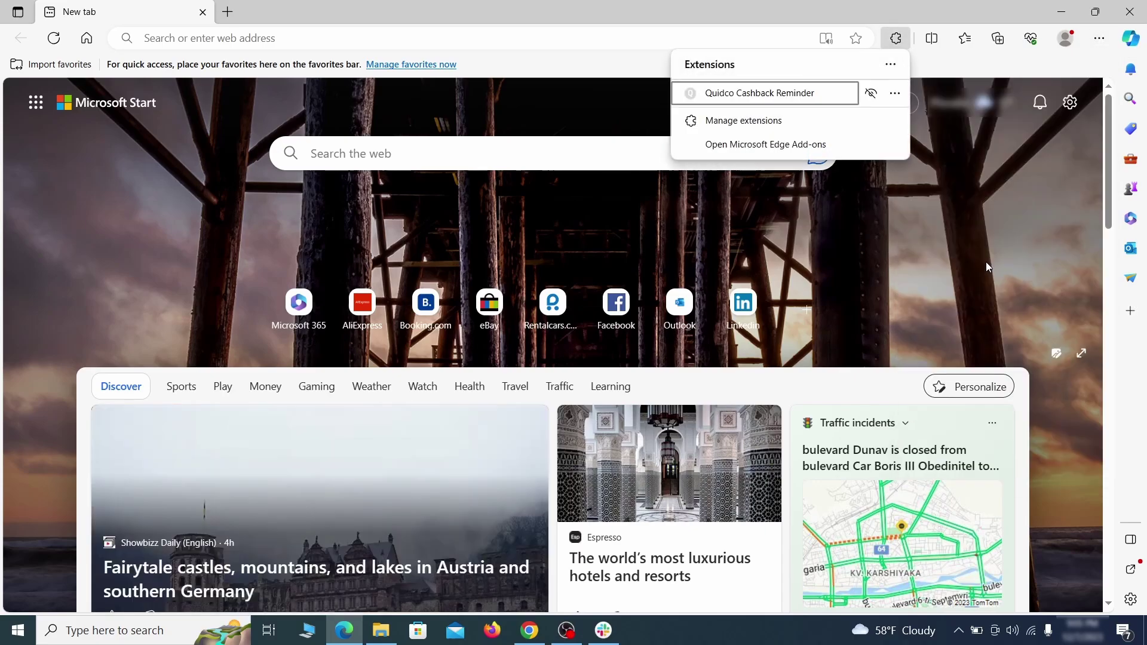
left_click(741, 125)
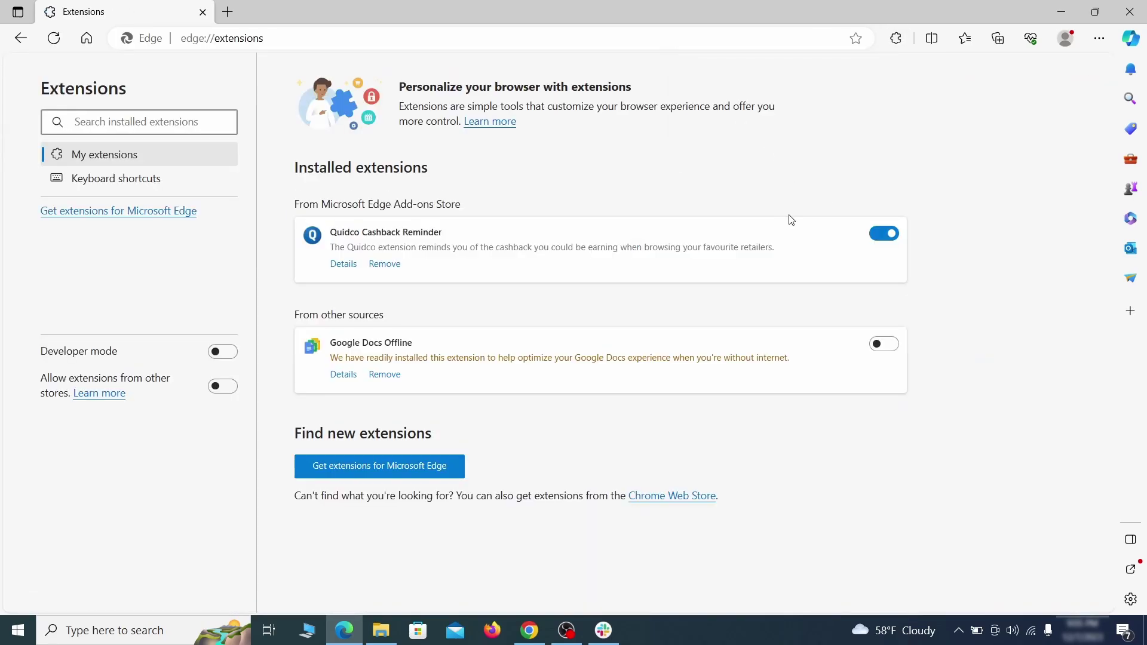
left_click(884, 235)
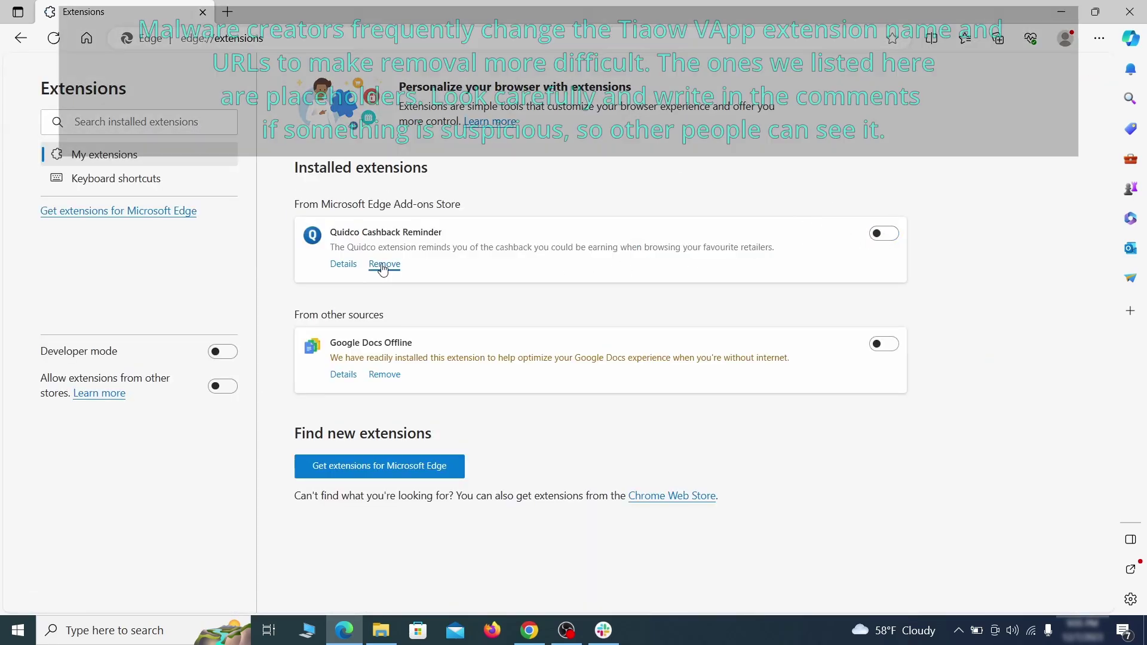
left_click(383, 264)
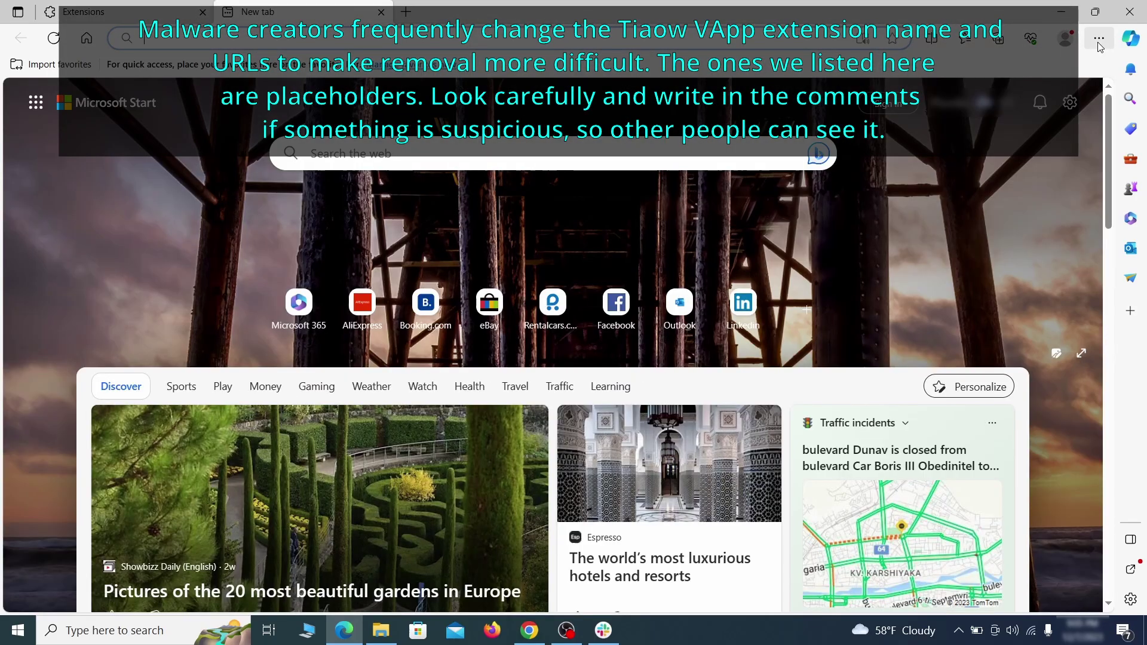
In Edge Privacy, search, and services, clear browsing data with all boxes kept checked
left_click(1099, 40)
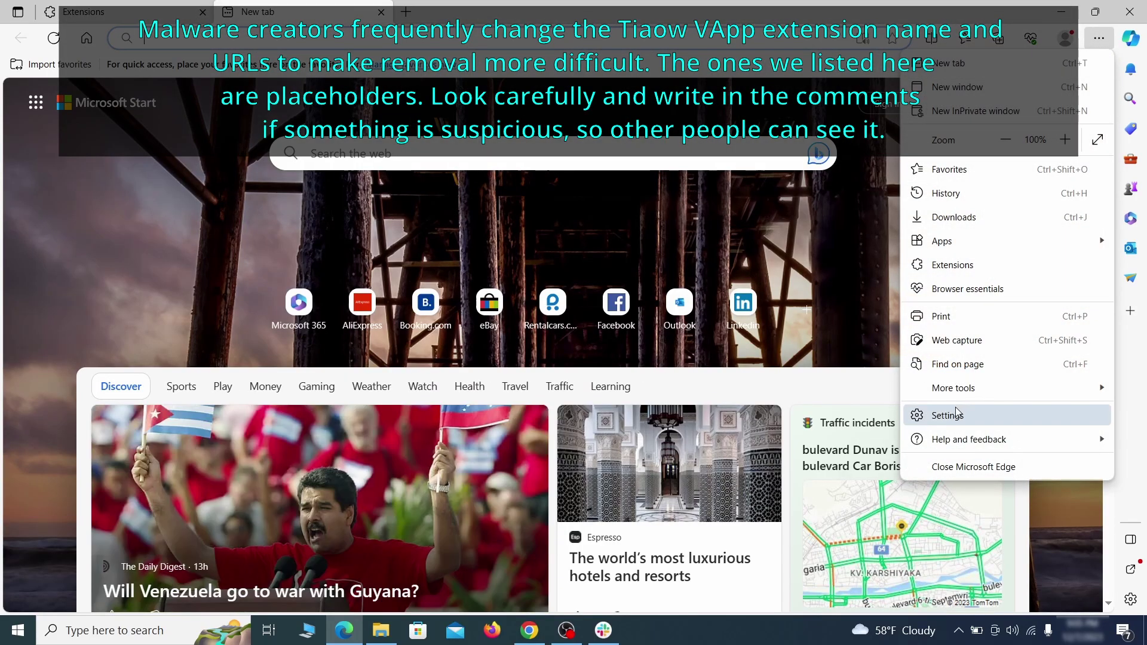
left_click(950, 415)
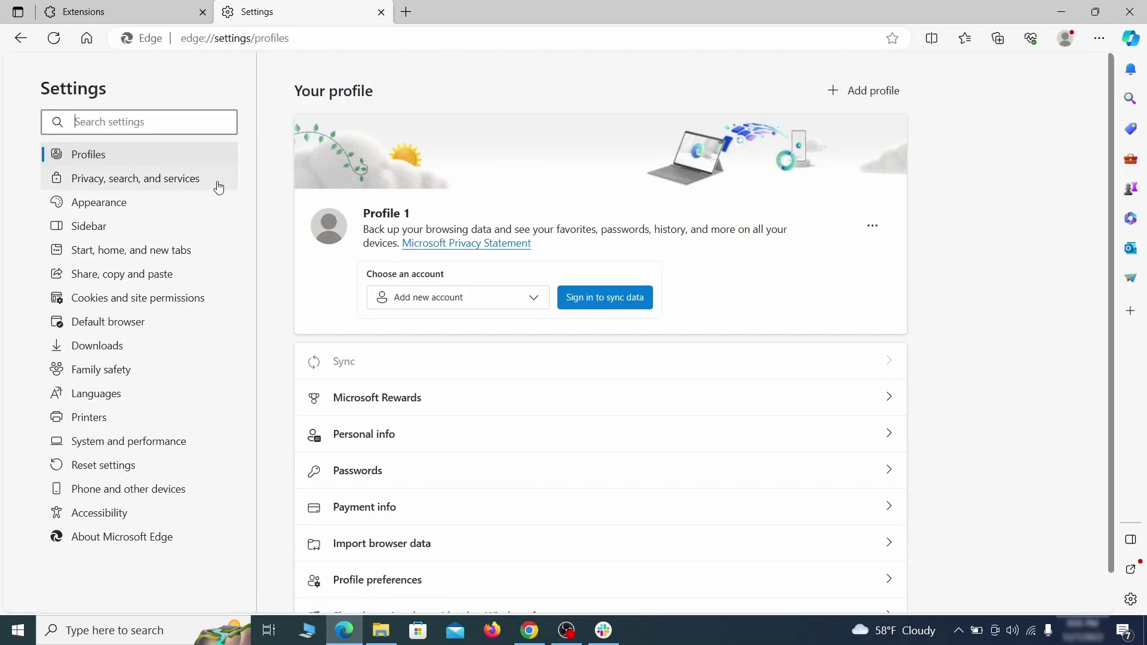
left_click(191, 182)
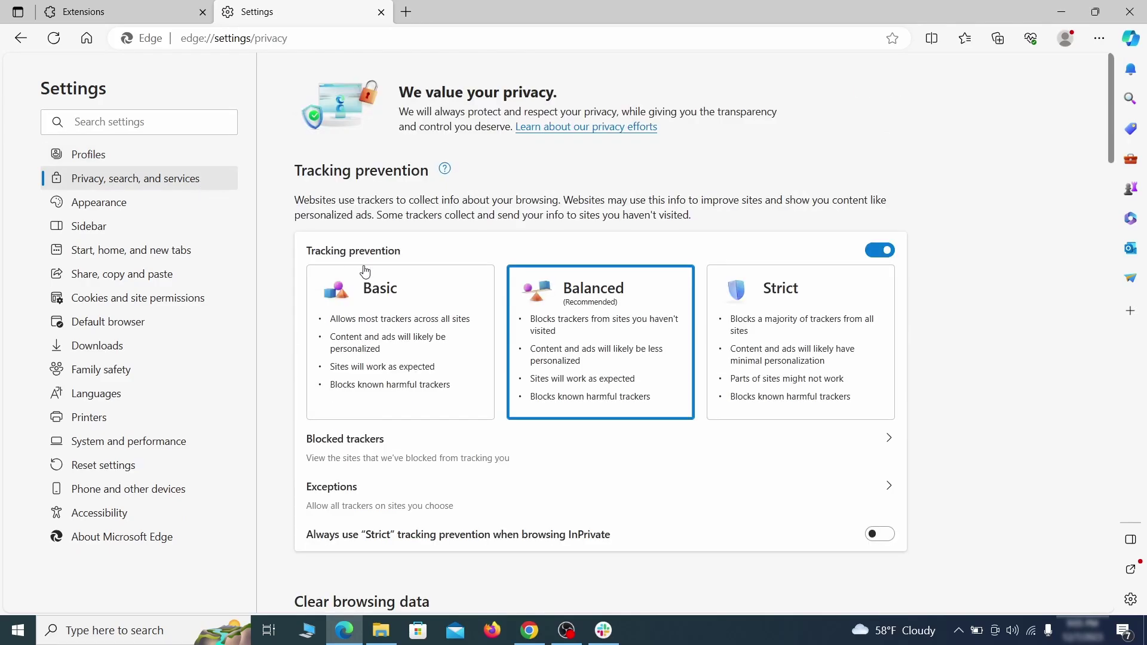
scroll(622, 367, "down", 3)
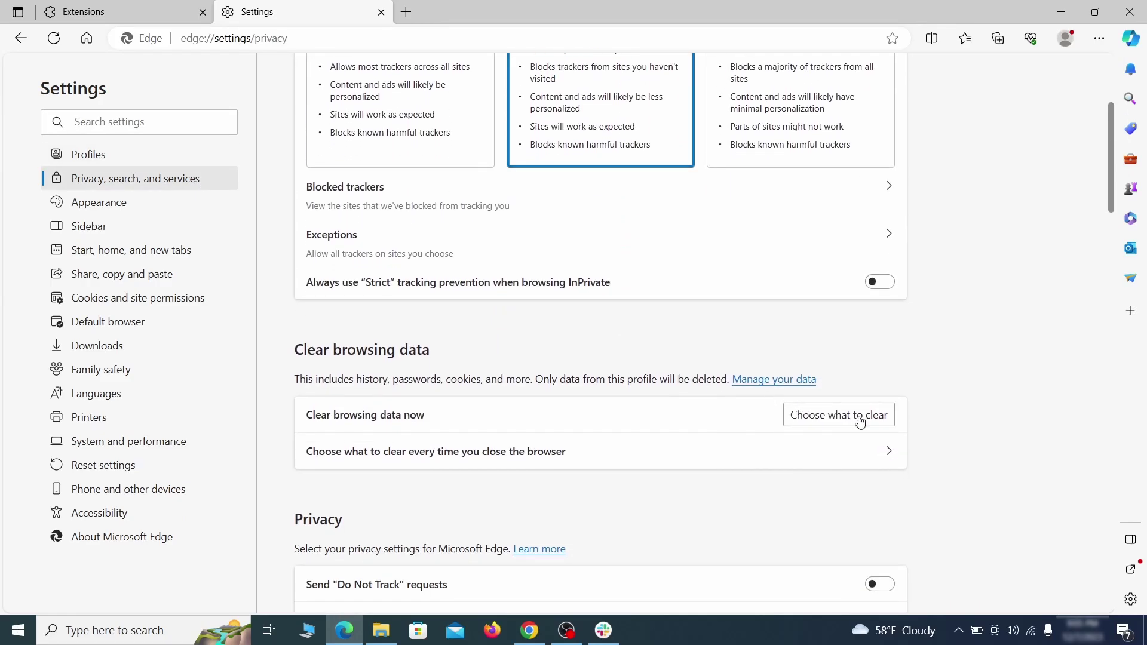
left_click(859, 418)
scroll(457, 293, "down", 3)
scroll(472, 341, "down", 3)
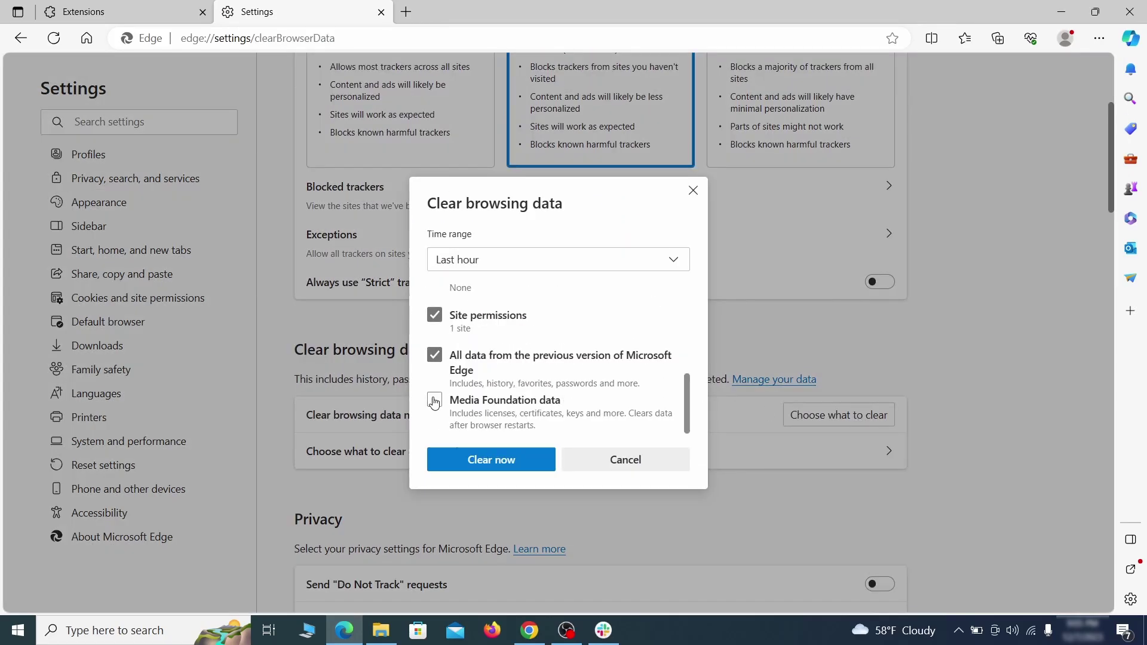
left_click(537, 460)
scroll(741, 340, "down", 15)
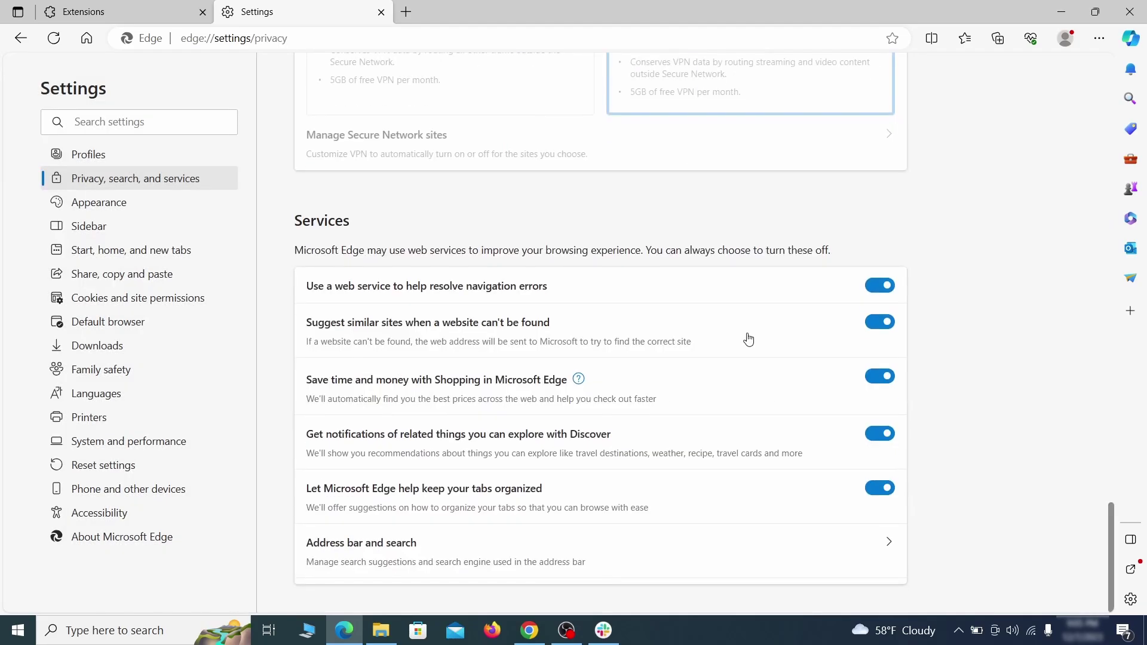
Set Google as Edge's address-bar search engine
left_click(655, 562)
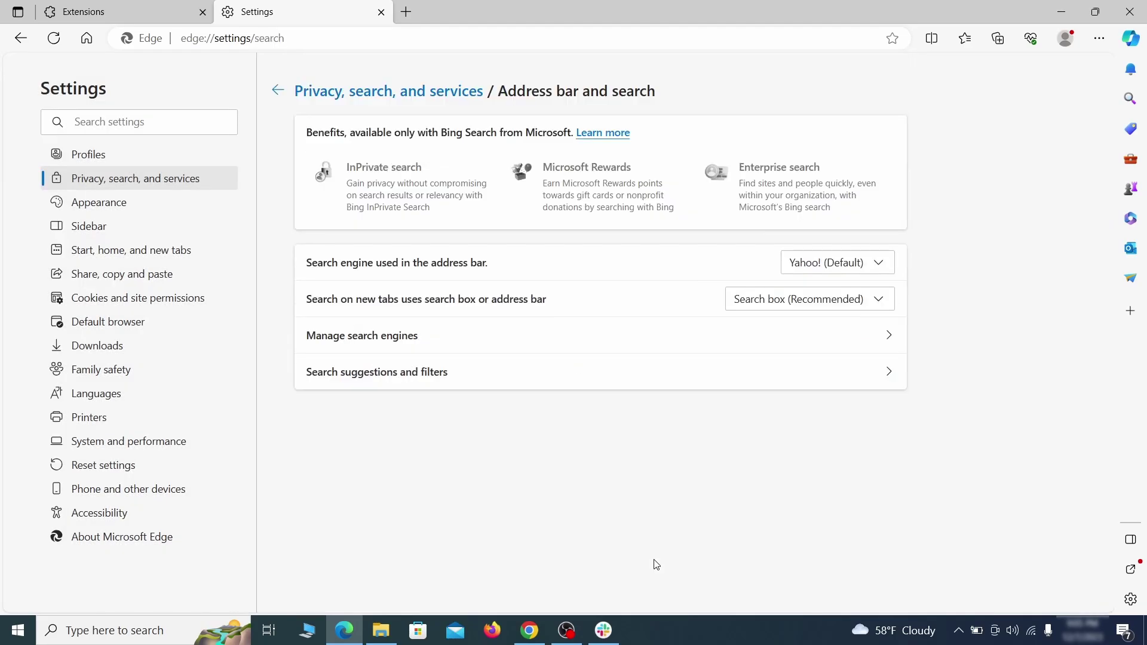
left_click(883, 263)
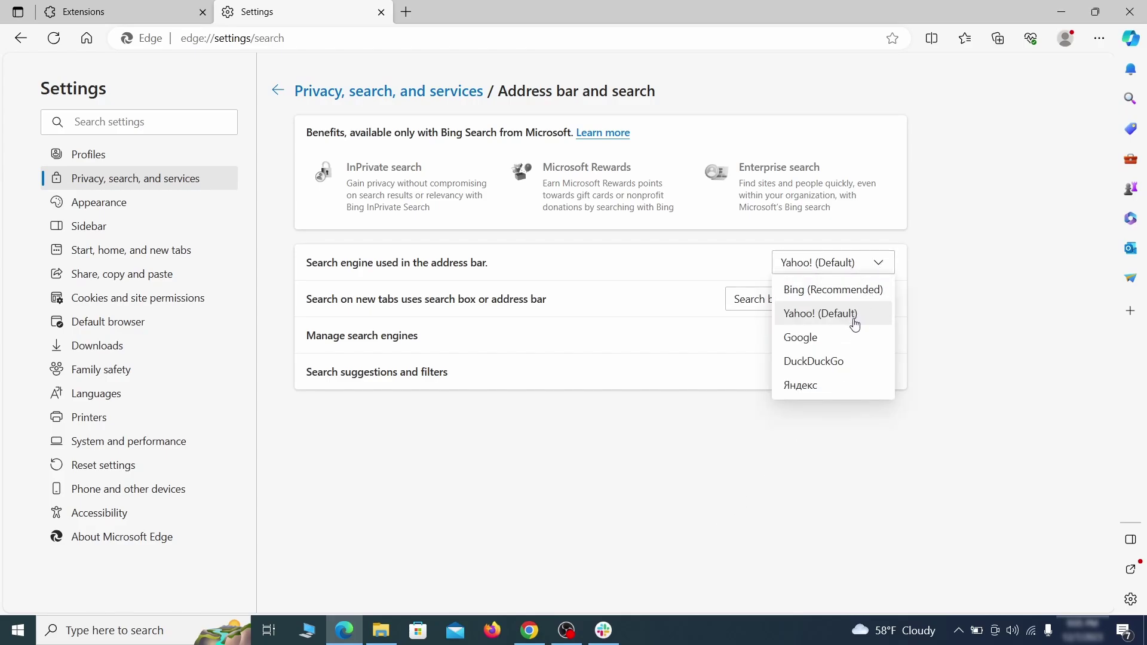
left_click(851, 337)
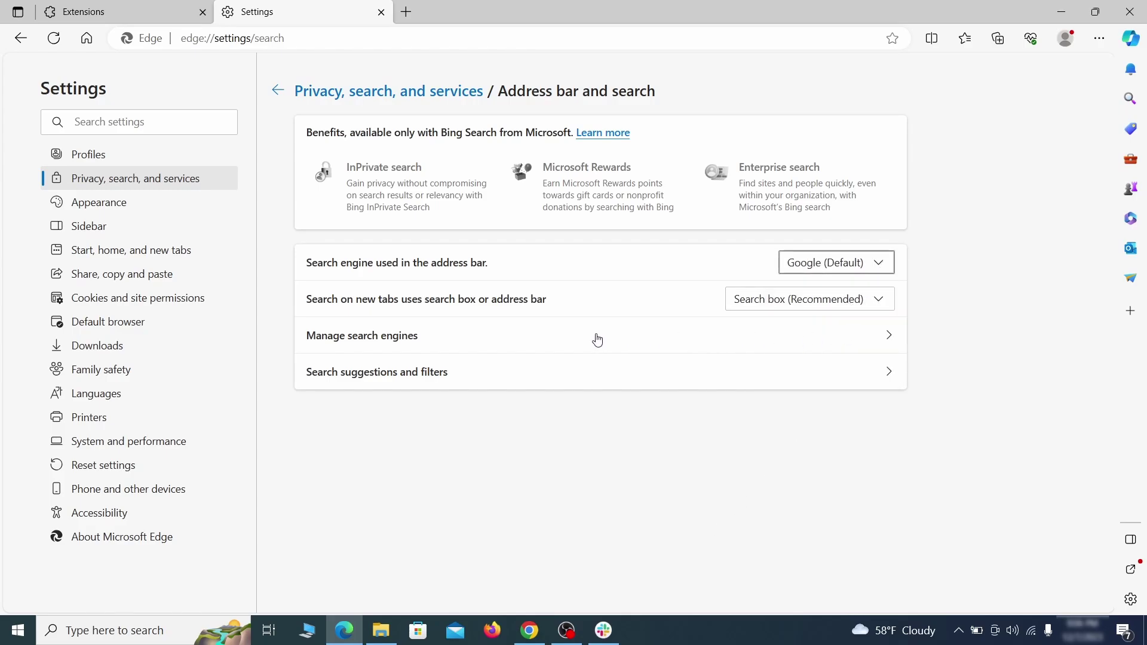
Remove the ExampleRougeURL.com entry from Edge's managed search engines
left_click(442, 344)
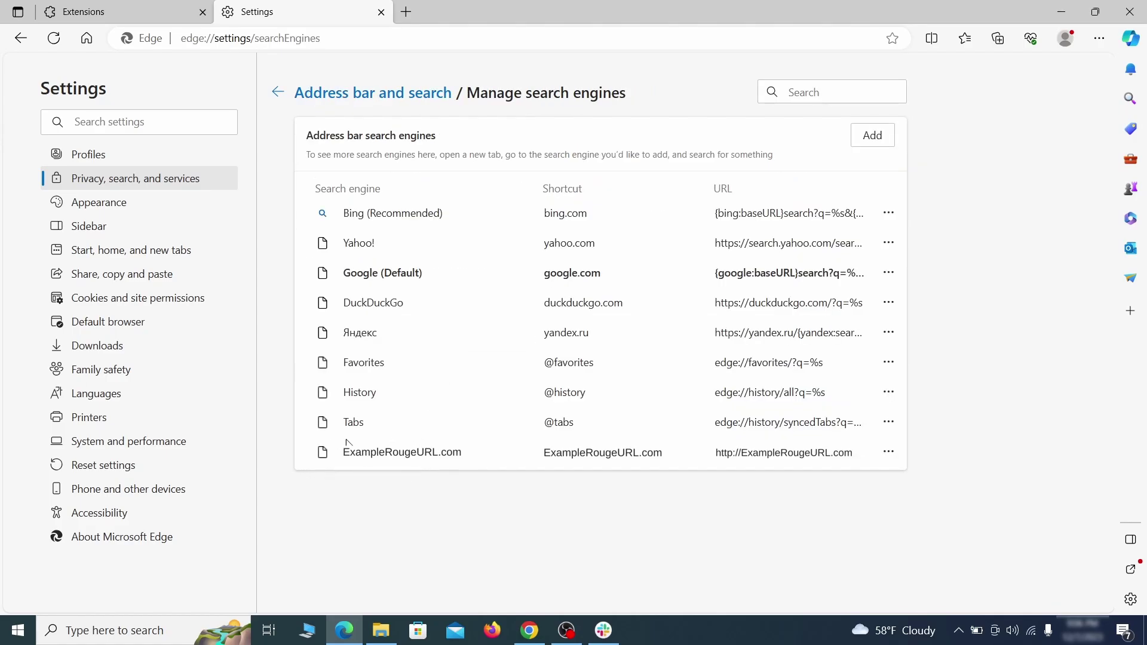
left_click(888, 453)
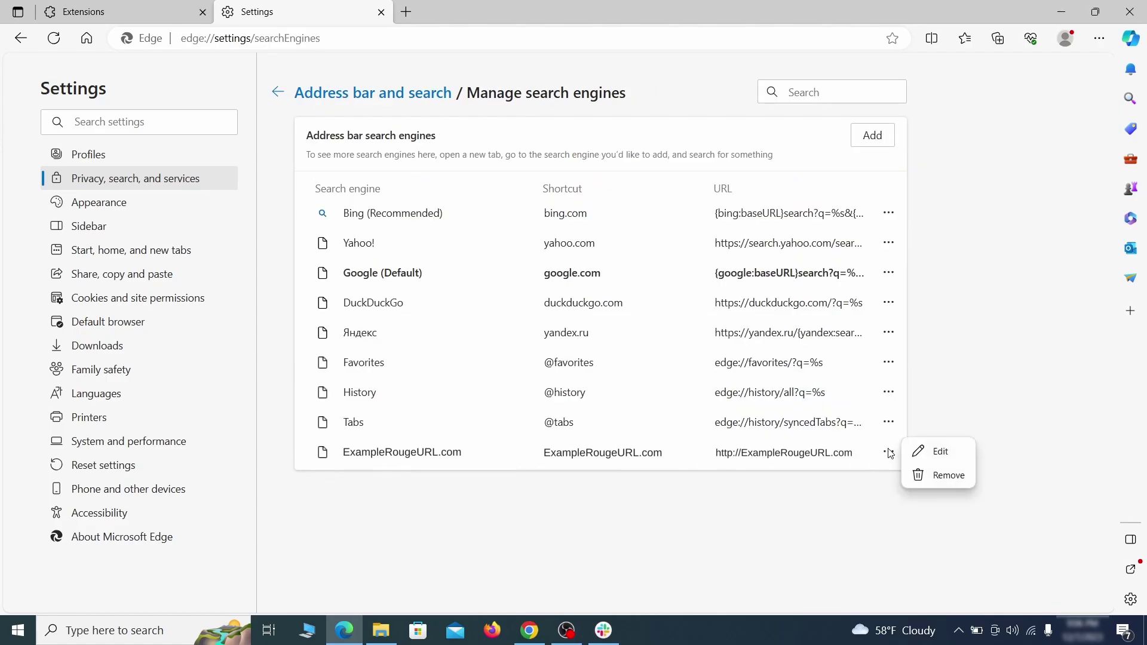
left_click(950, 476)
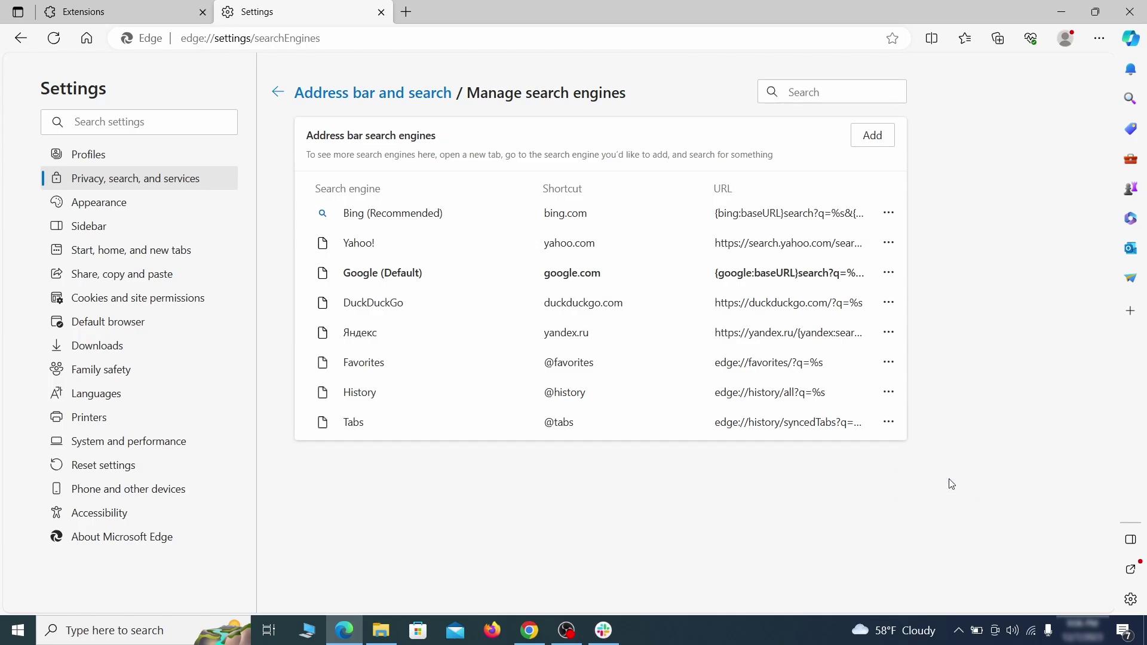
Delete the ExampleRougeURL.com startup page in Start, home, and new tabs
left_click(144, 251)
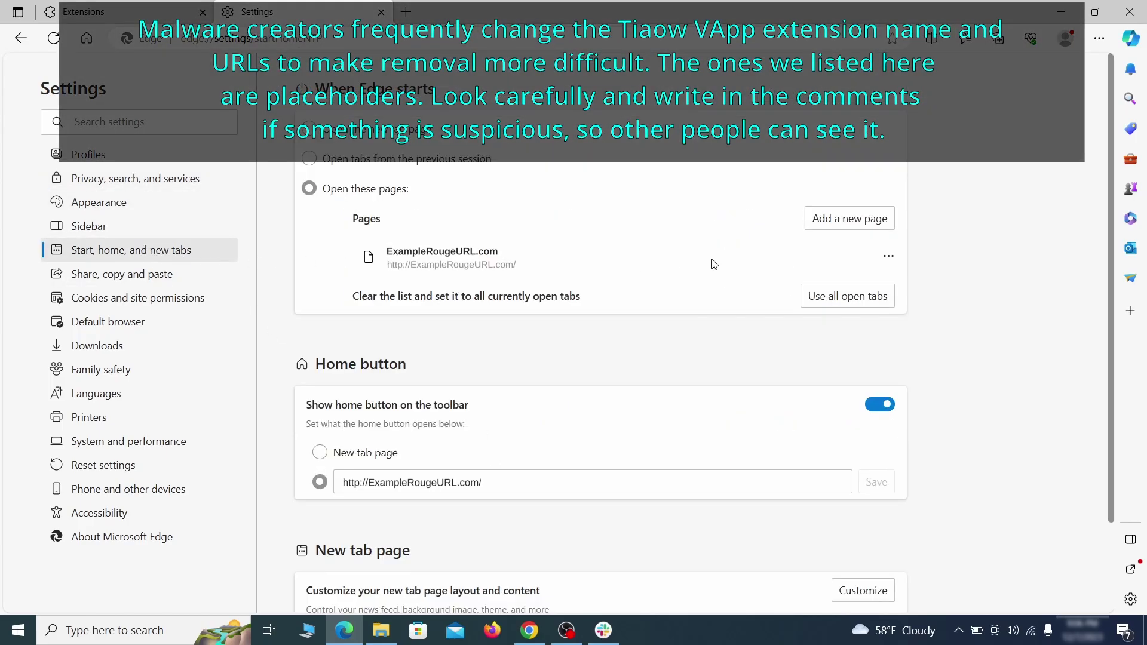
left_click(888, 260)
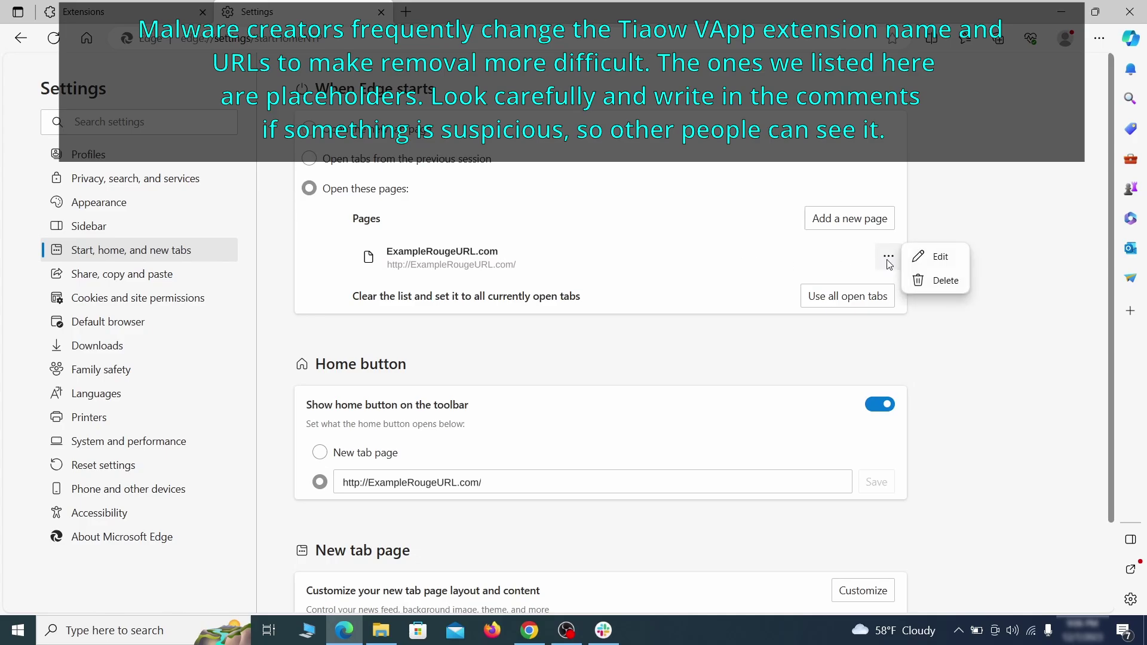
left_click(936, 283)
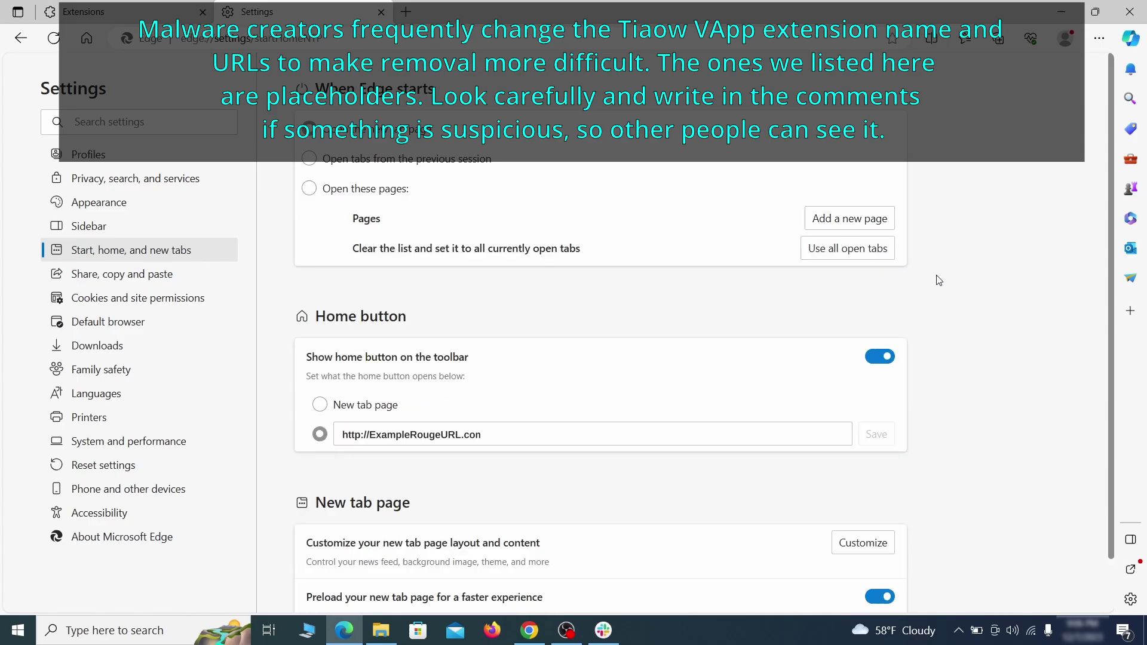
Clear the rogue home button URL and set it to open the New tab page
left_click(500, 430)
triple_click(498, 430)
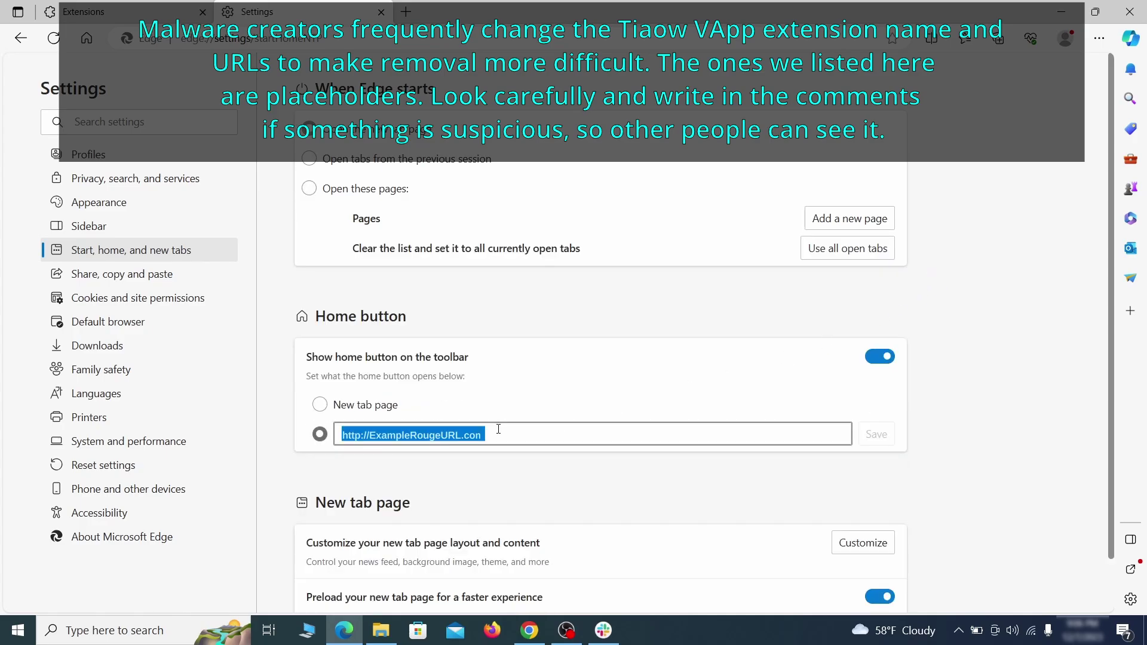
key("BackSpace")
left_click(320, 405)
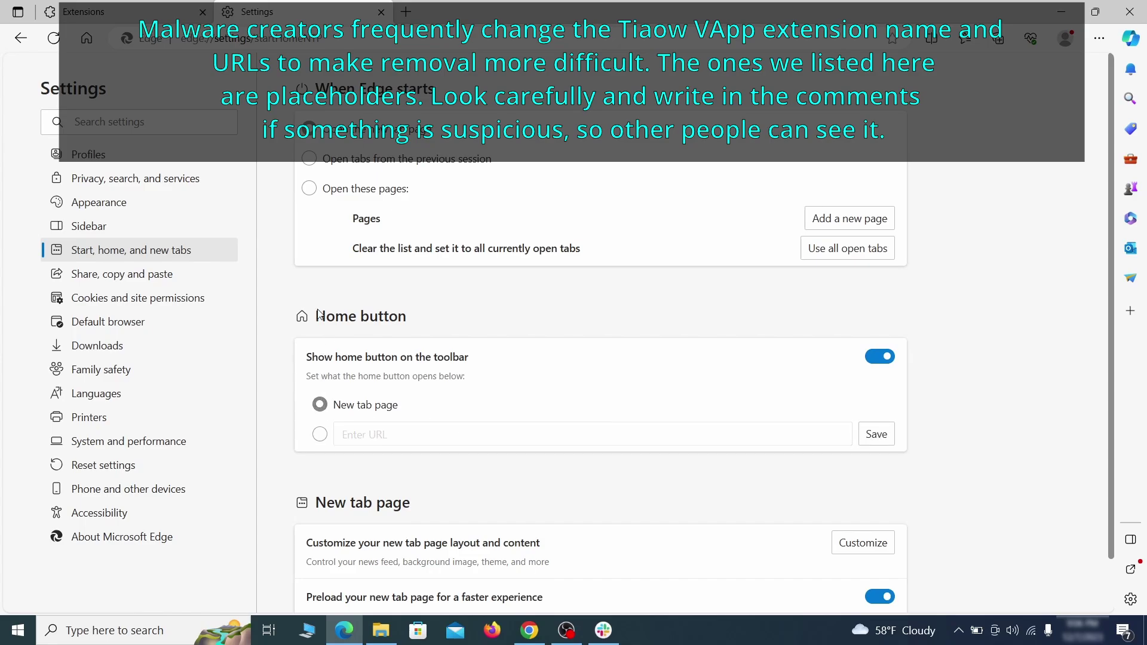
Remove ExampleRougeURL.com from the Notifications Allow list under Cookies and site permissions
left_click(208, 299)
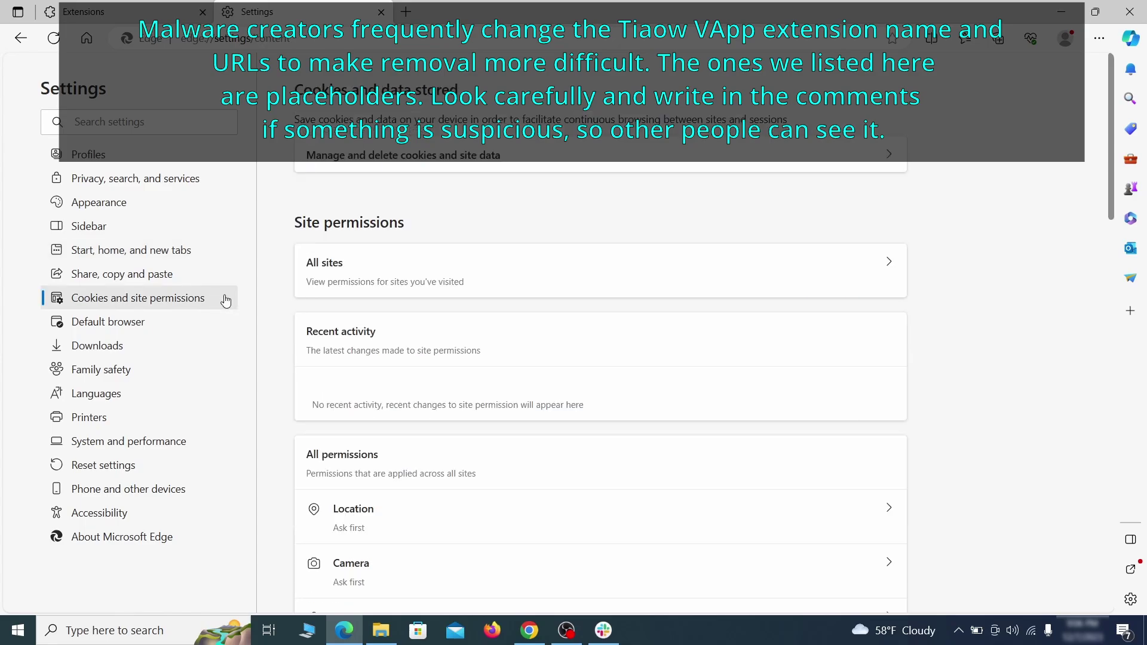
scroll(553, 312, "down", 2)
scroll(554, 313, "down", 1)
scroll(557, 314, "down", 1)
scroll(555, 314, "down", 1)
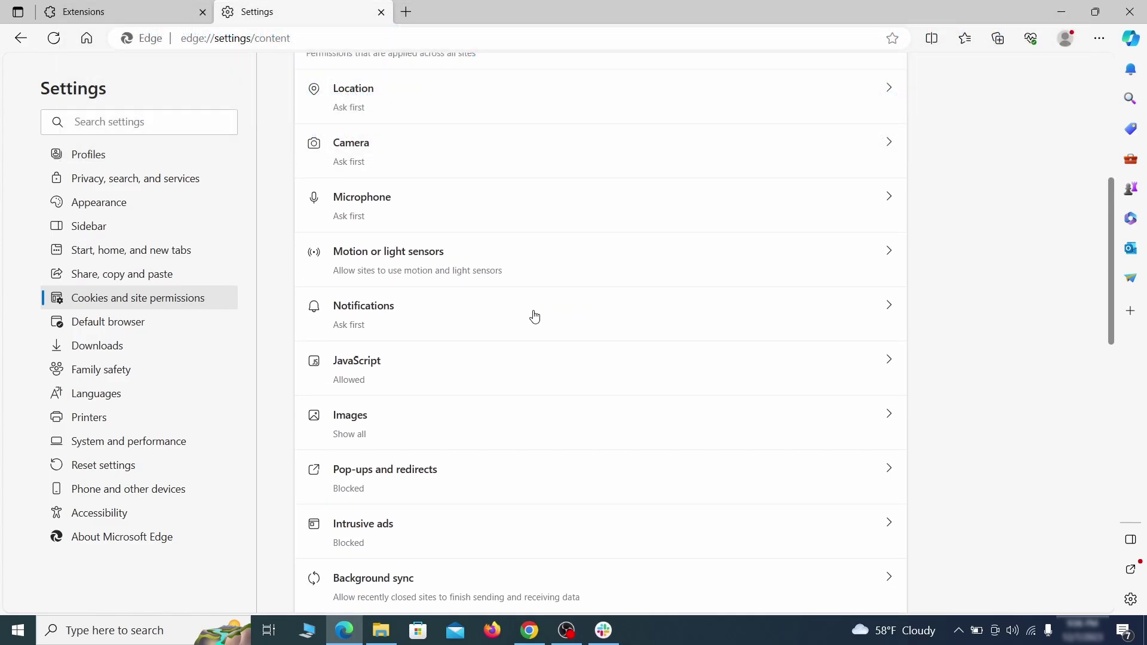
left_click(535, 317)
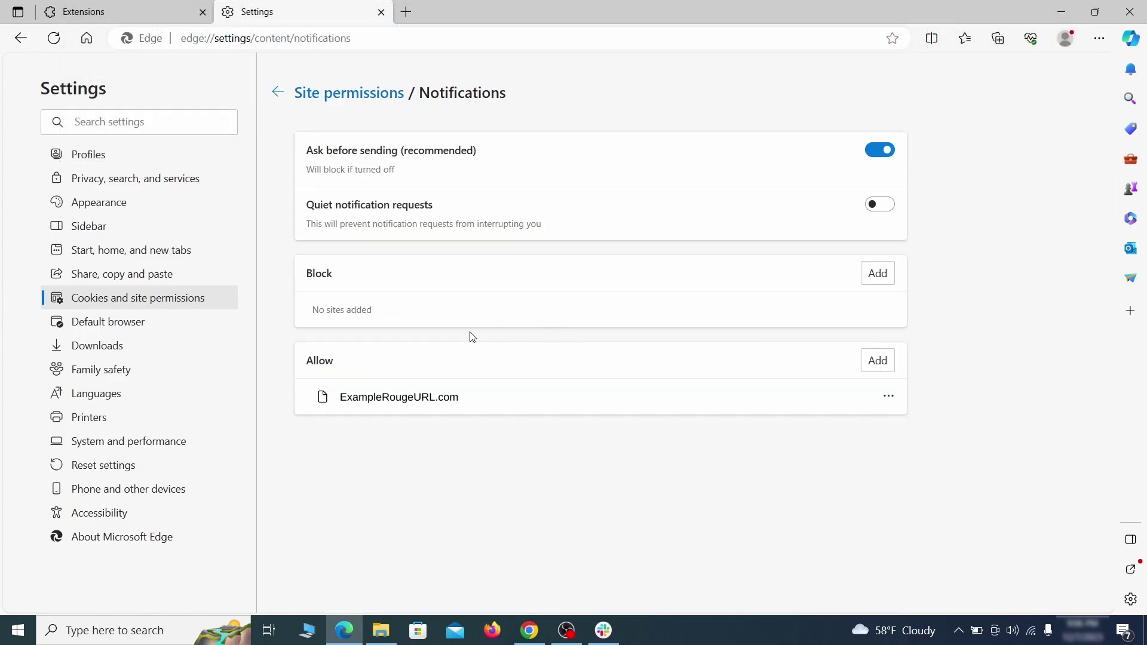
left_click(889, 397)
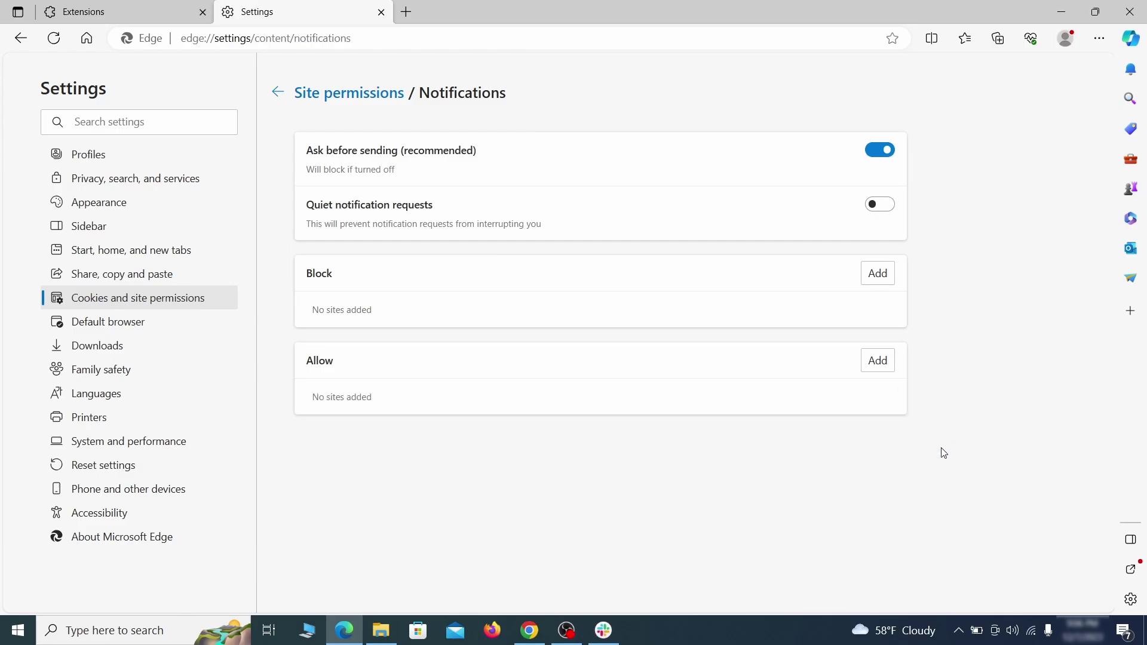